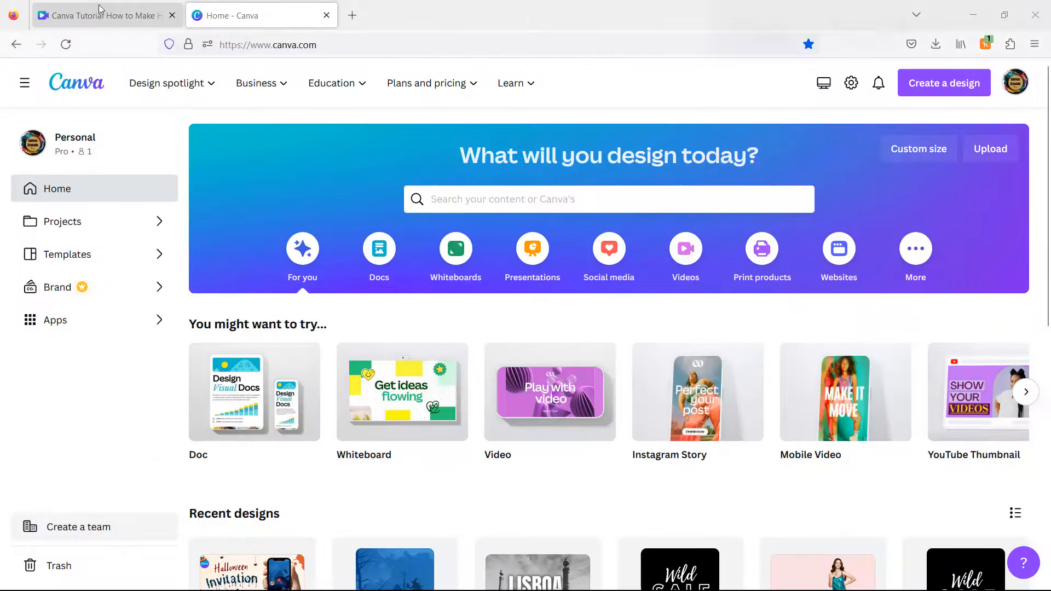
Create a new blank Mobile Video design.
click(87, 16)
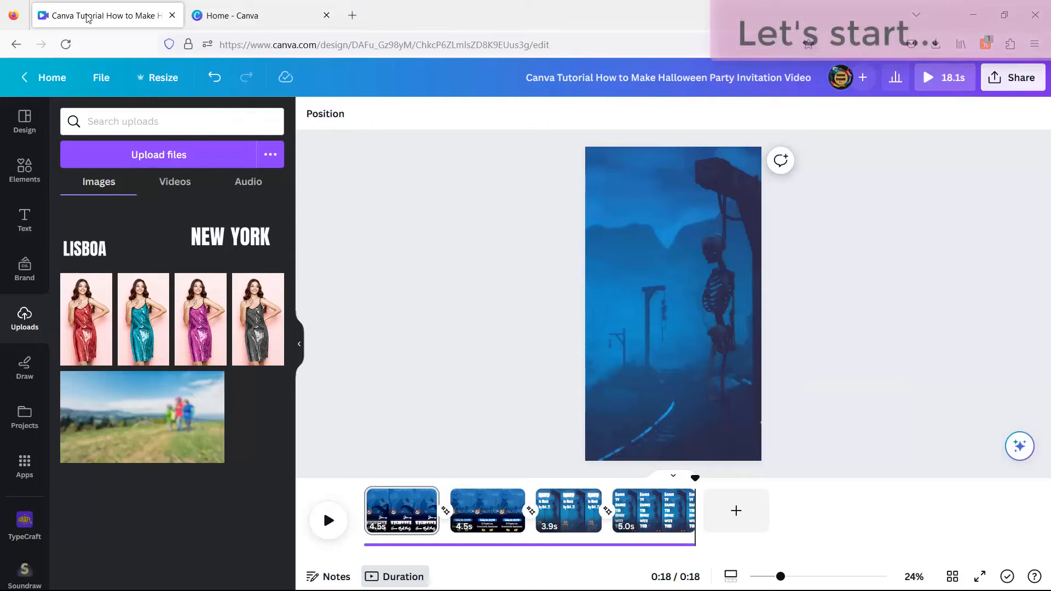
click(279, 8)
click(944, 83)
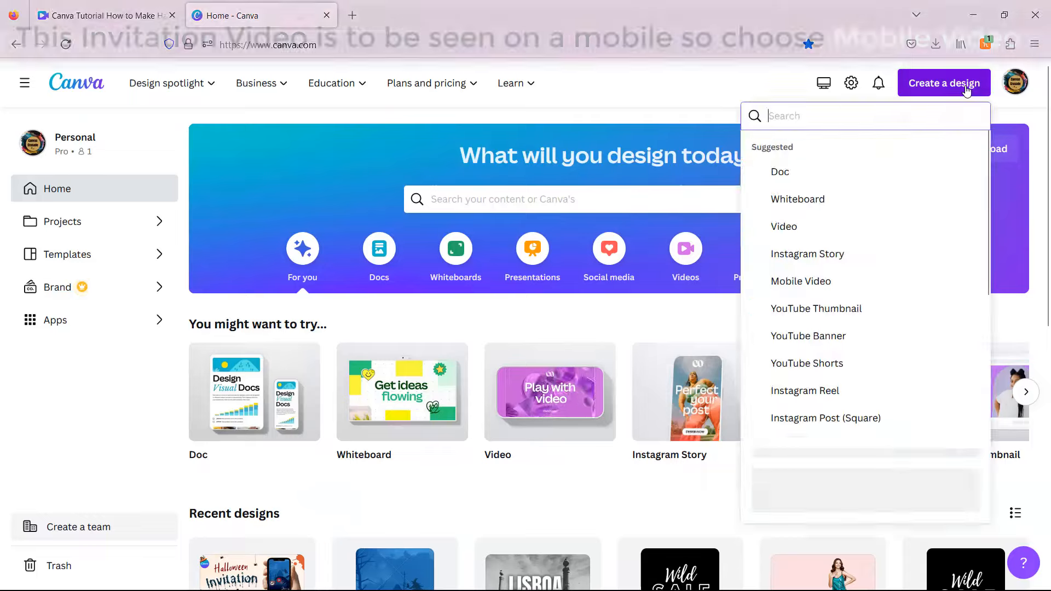
click(813, 282)
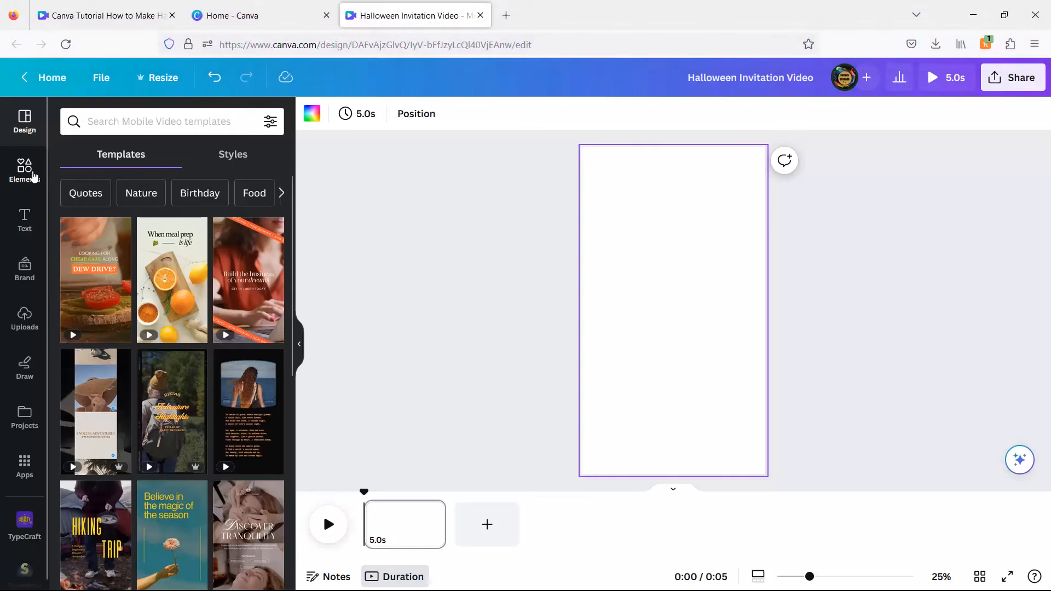
Search the elements for "Scary Graveyard Background" and add the 12-second blue graveyard video with pumpkins to the page.
click(25, 170)
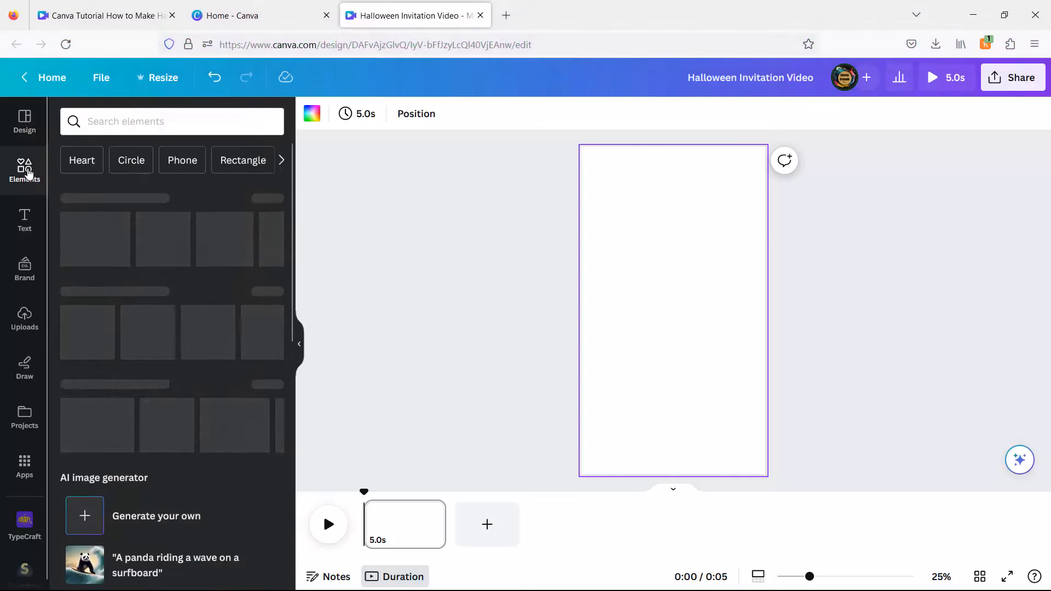
click(114, 122)
text(sc)
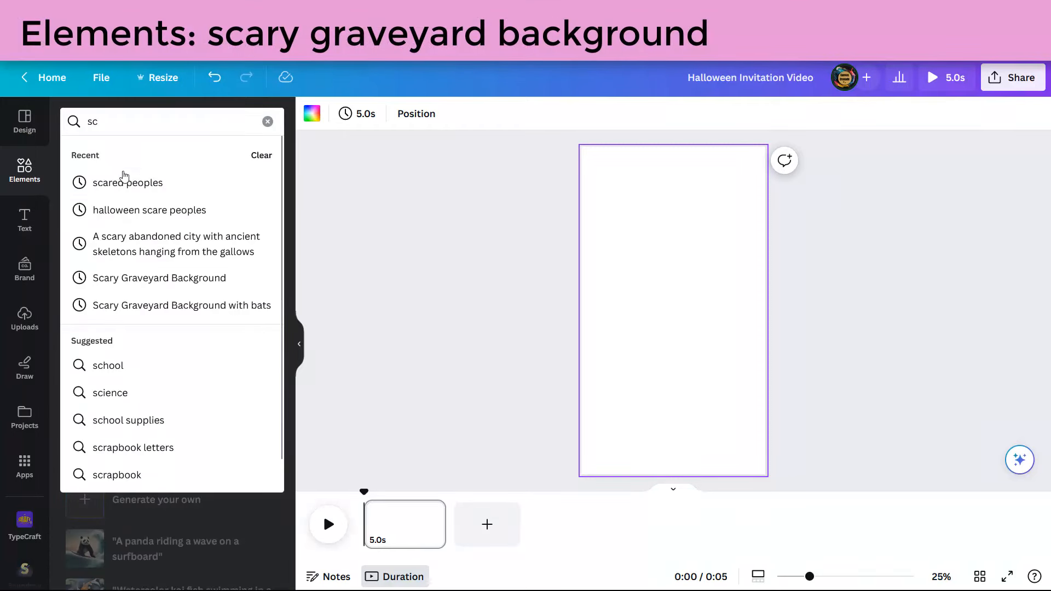
click(138, 288)
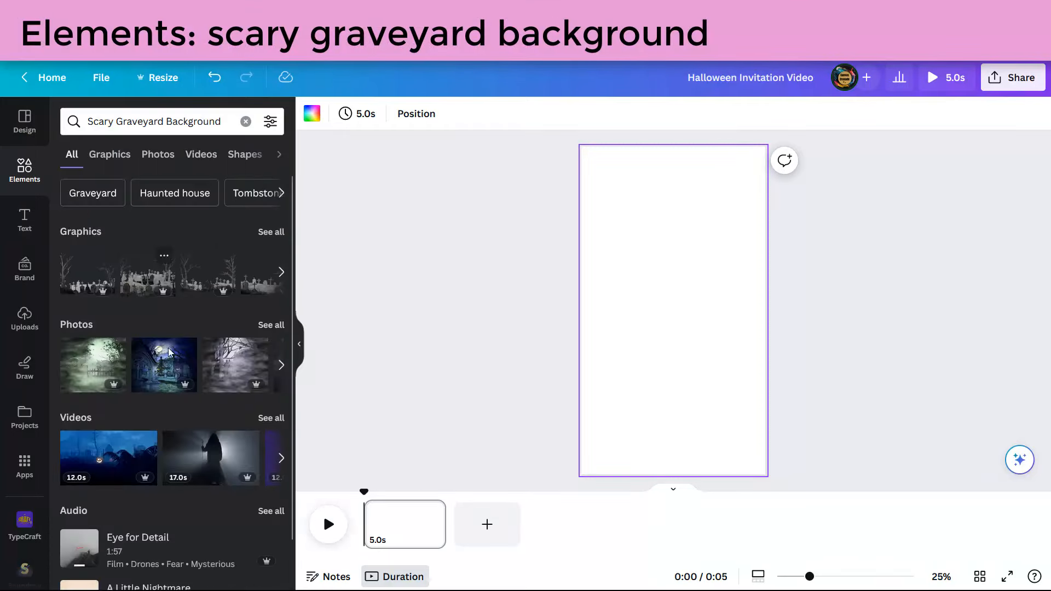
click(271, 418)
click(117, 257)
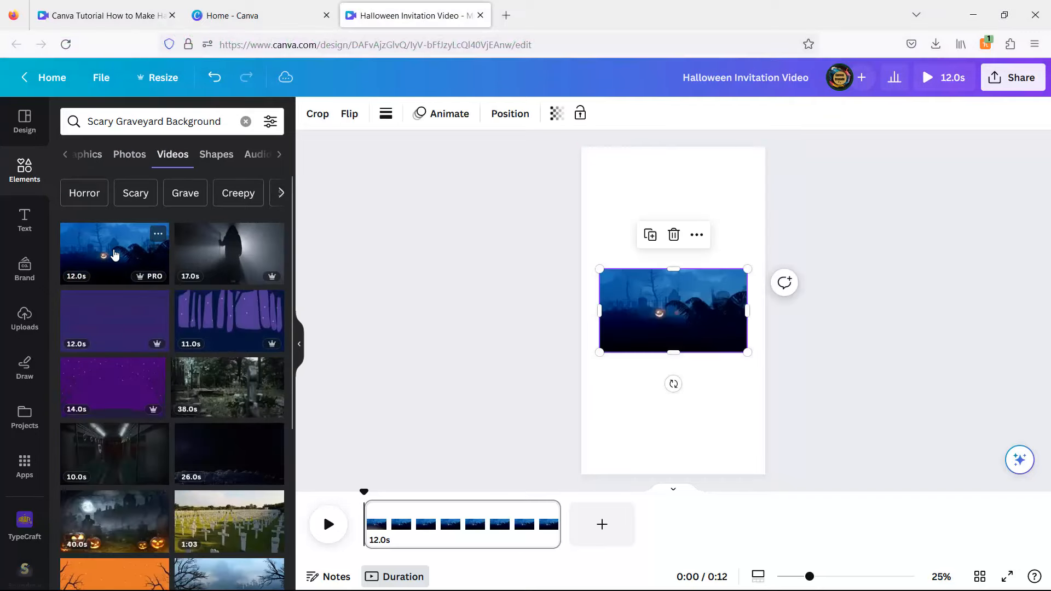
Set the graveyard video as the page background and shift its crop slightly to the left.
right_click(629, 301)
click(665, 542)
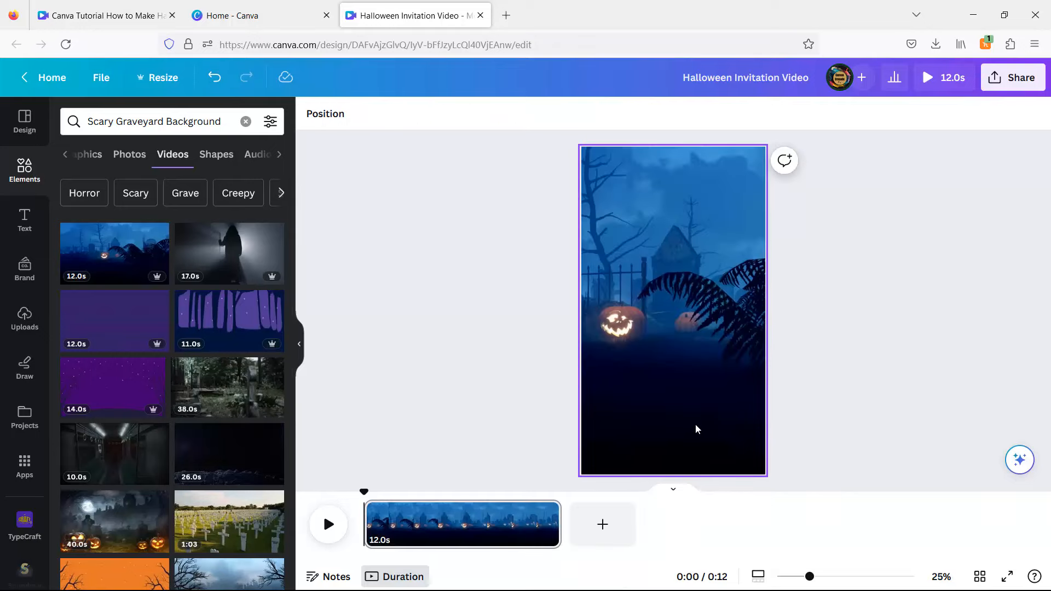
double_click(696, 423)
drag(691, 422, 676, 426)
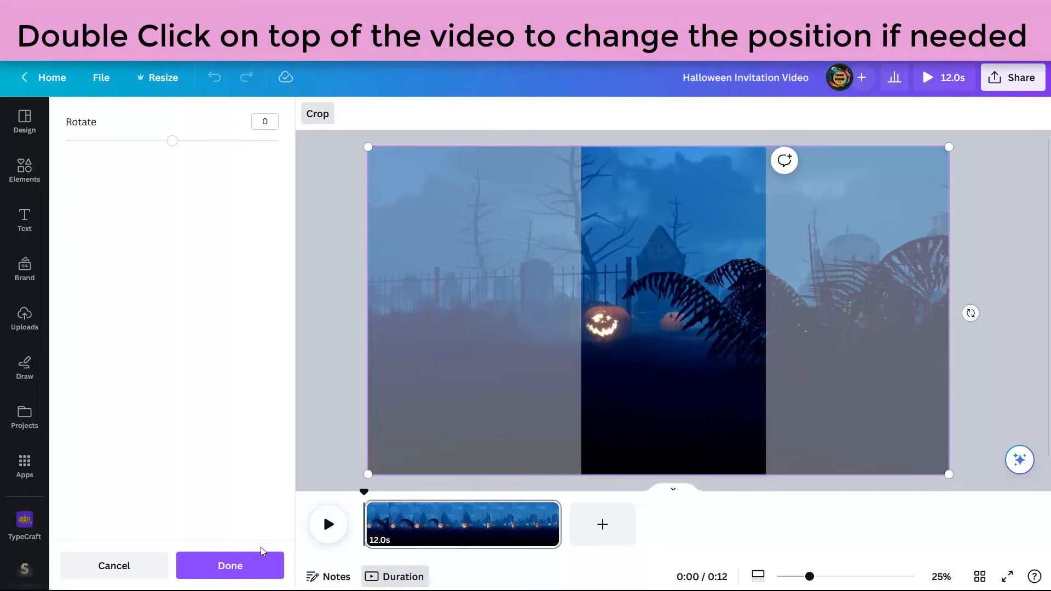
click(230, 564)
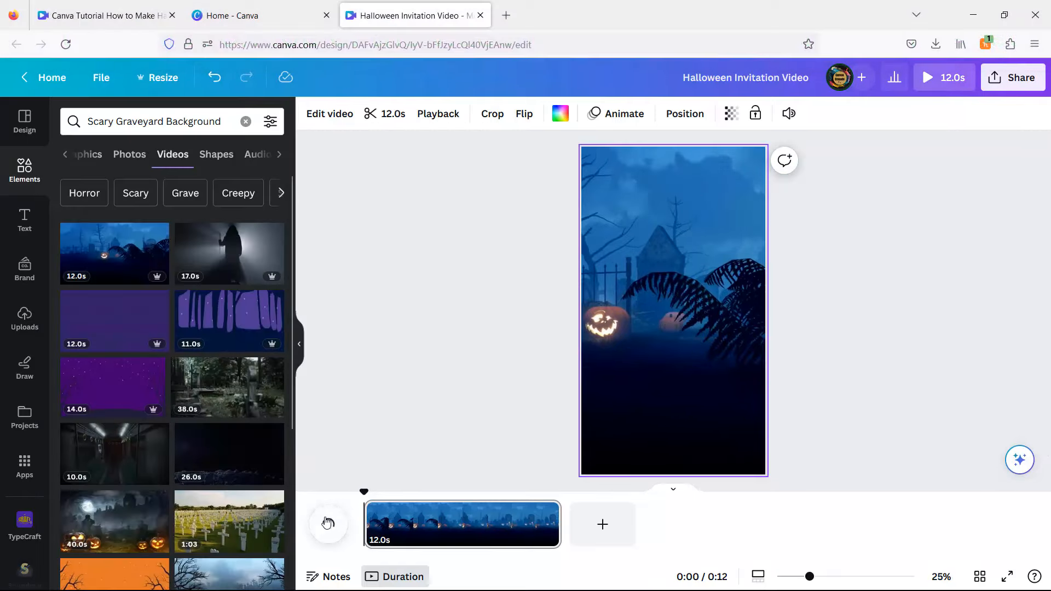
Preview the graveyard clip and trim the page's duration to 4.5 seconds.
click(327, 524)
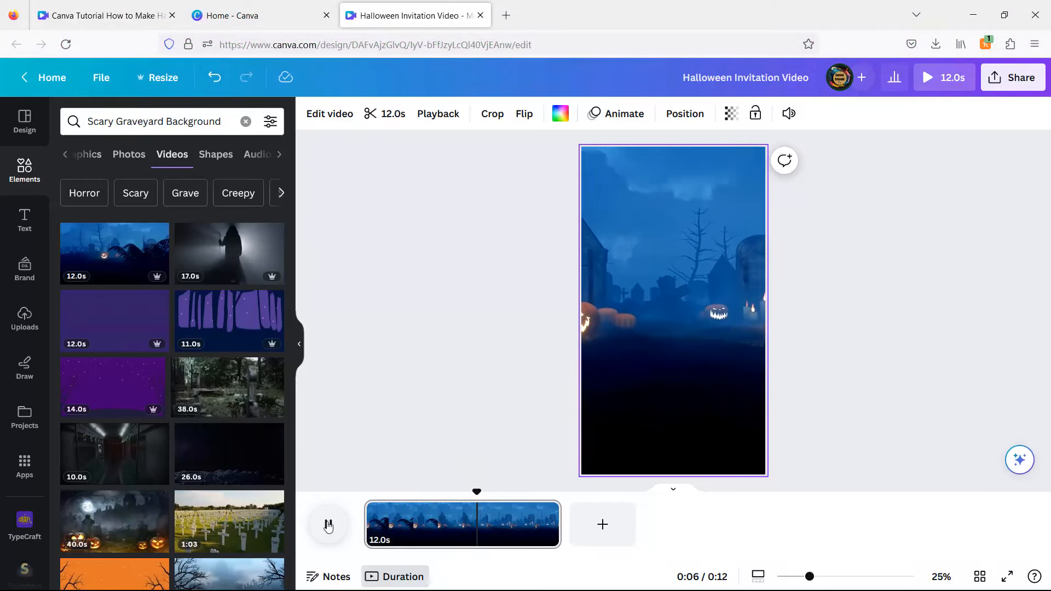
click(328, 524)
drag(557, 531, 436, 540)
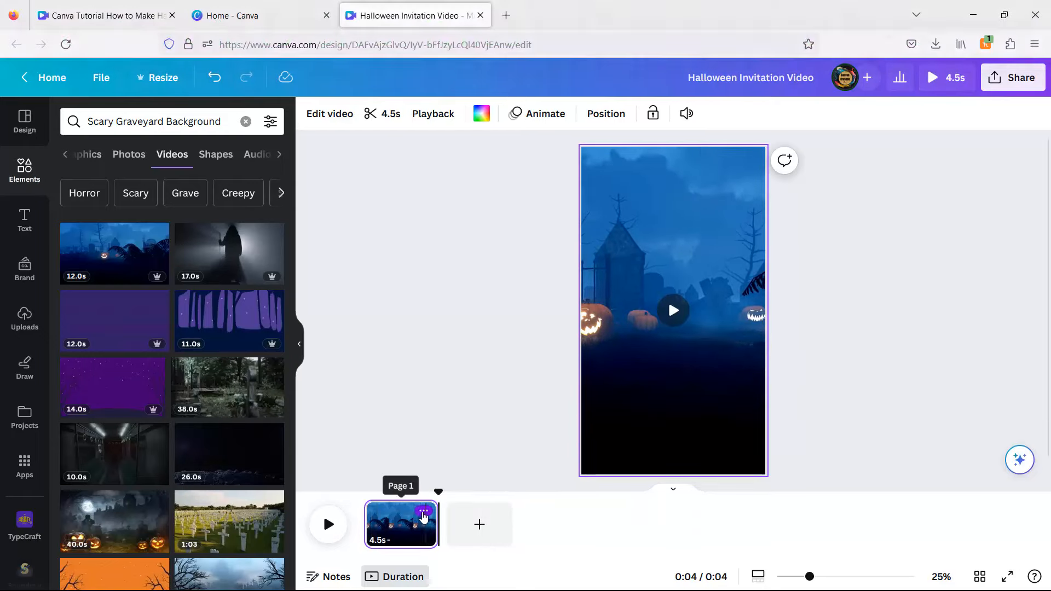
Duplicate the trimmed page and return the playhead to the start of the first page.
click(423, 512)
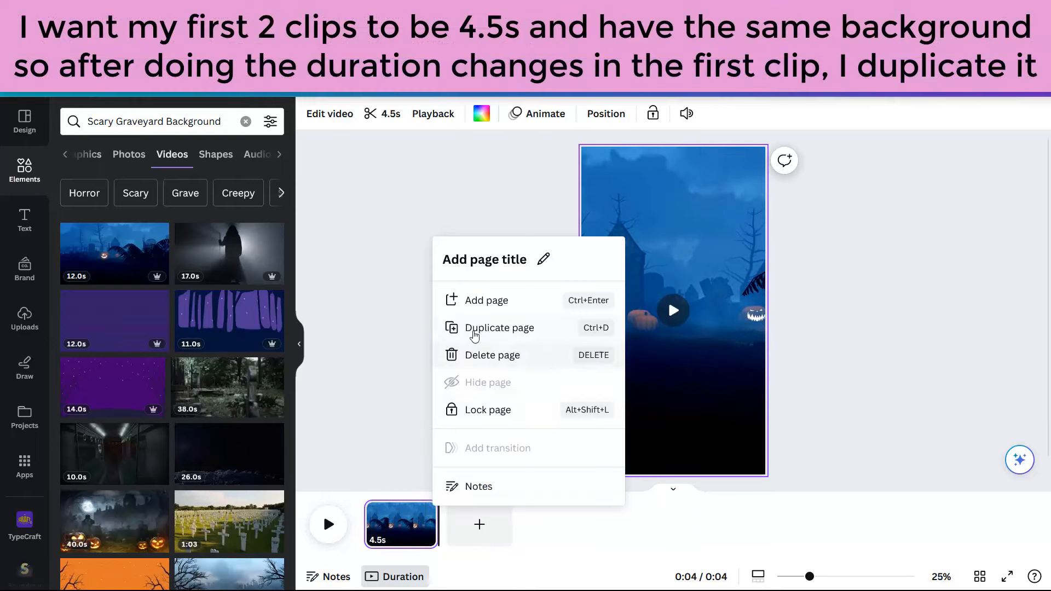
click(474, 334)
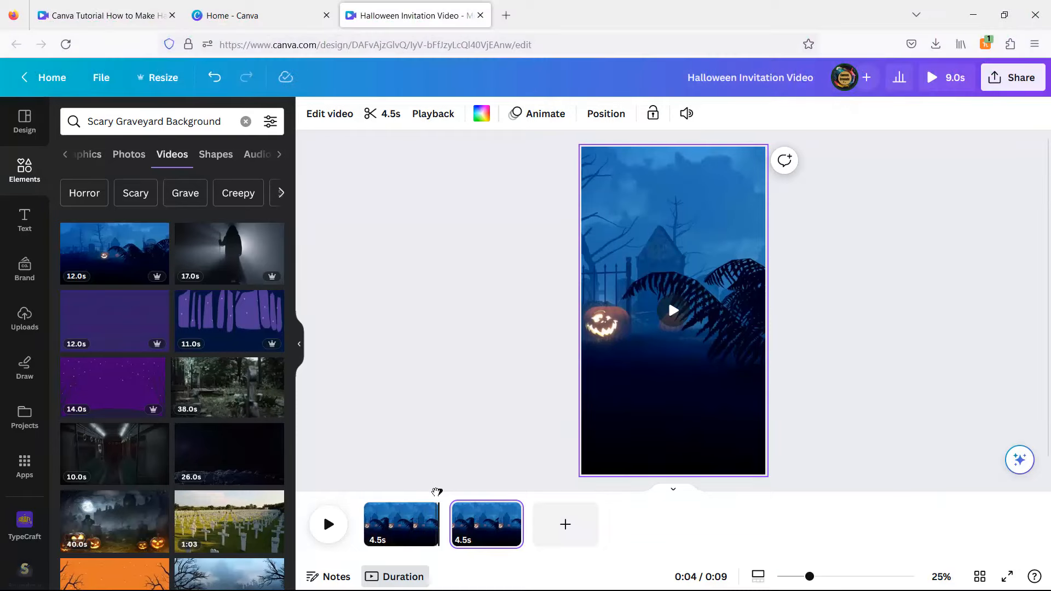
drag(437, 492, 364, 492)
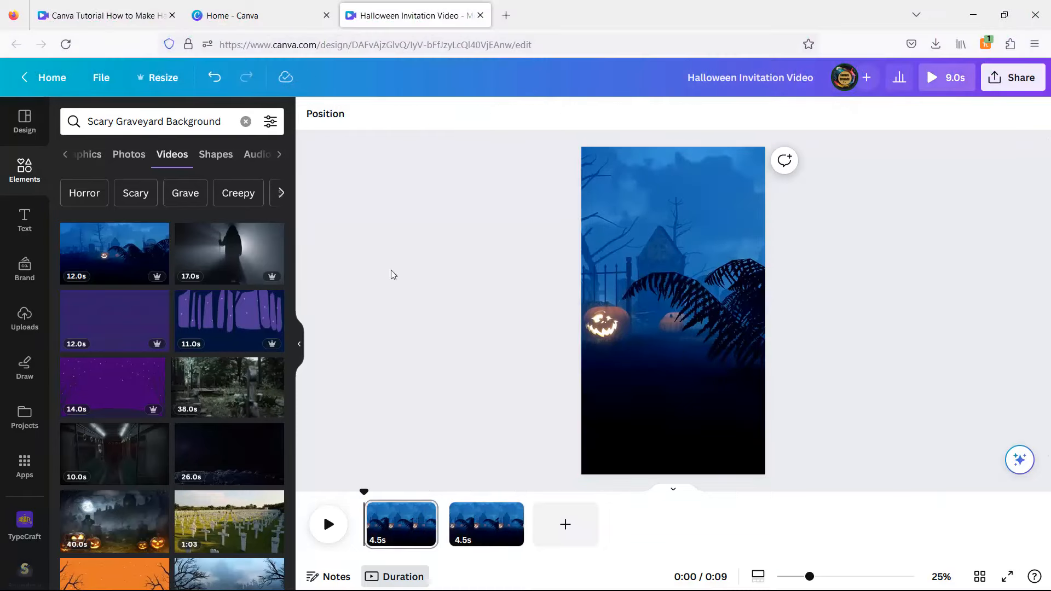
Add a black witch silhouette from the "flying witch" graphics to the first page, shrunk near the page's upper right edge.
click(246, 120)
click(218, 122)
text(fly)
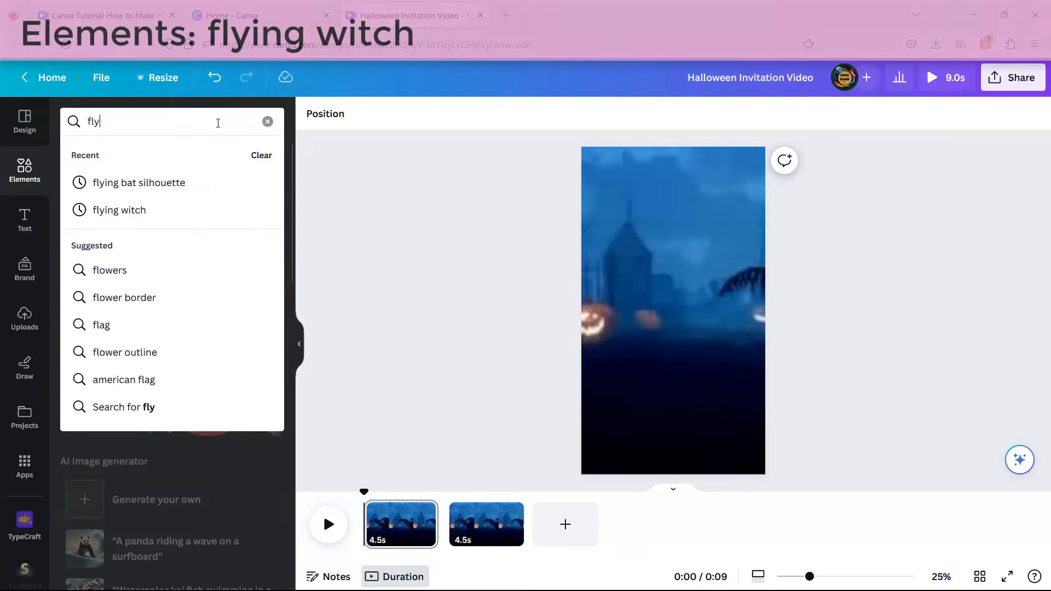
text(i)
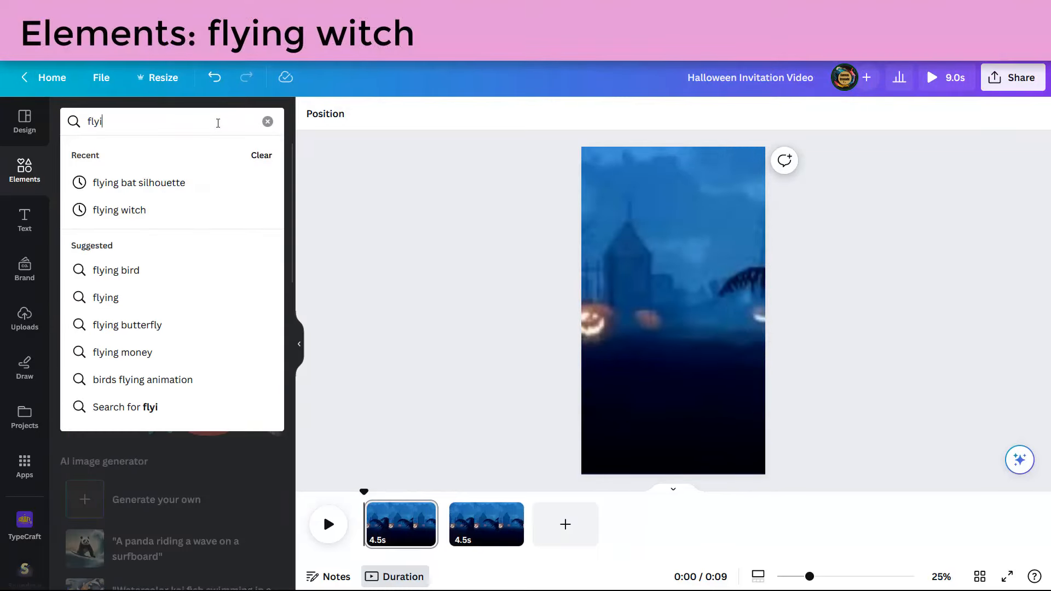
click(168, 215)
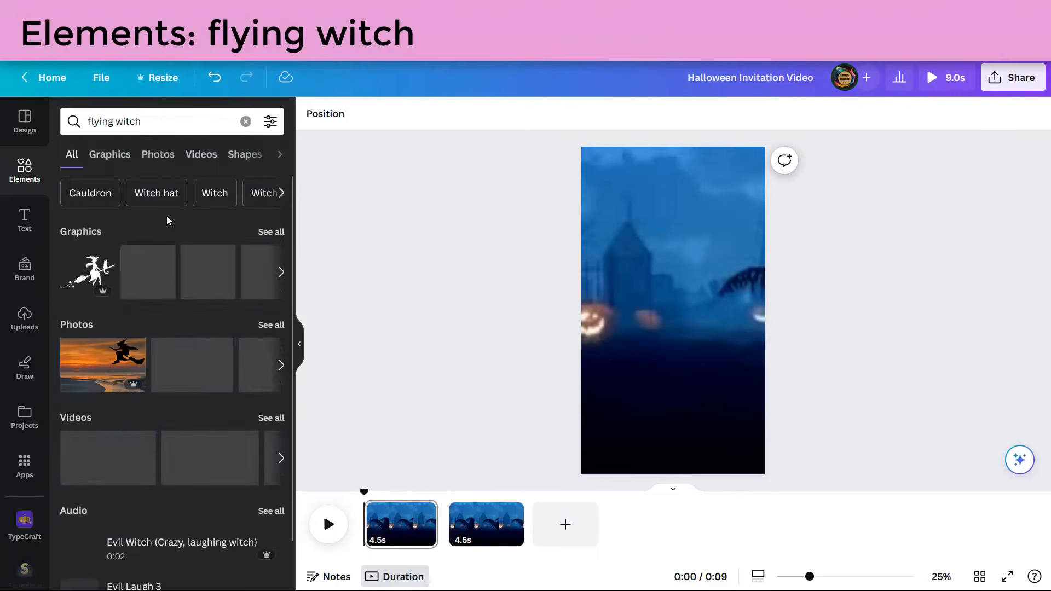
click(271, 231)
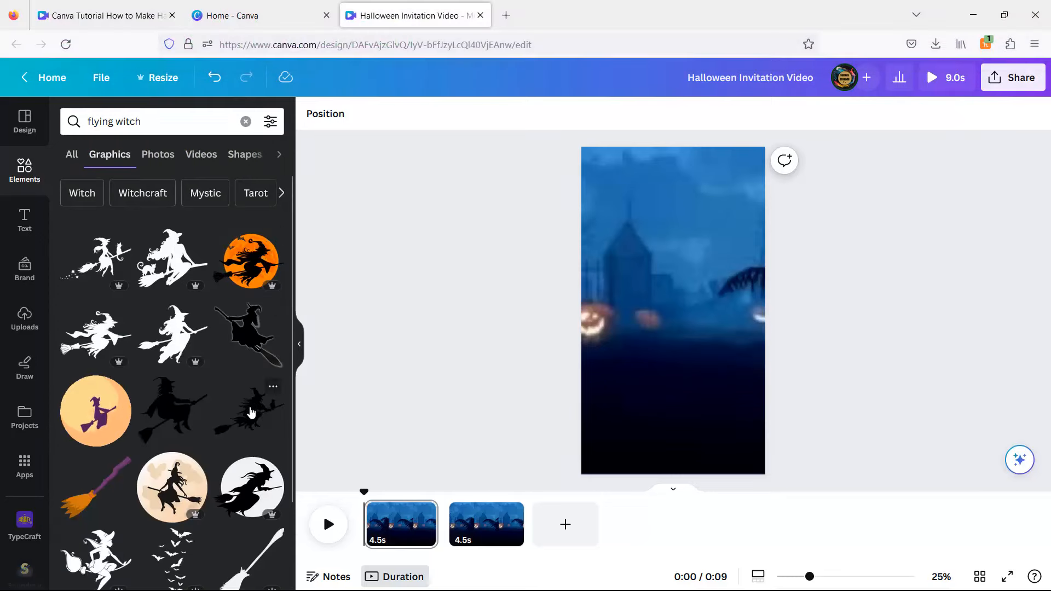
click(251, 412)
drag(598, 356, 707, 249)
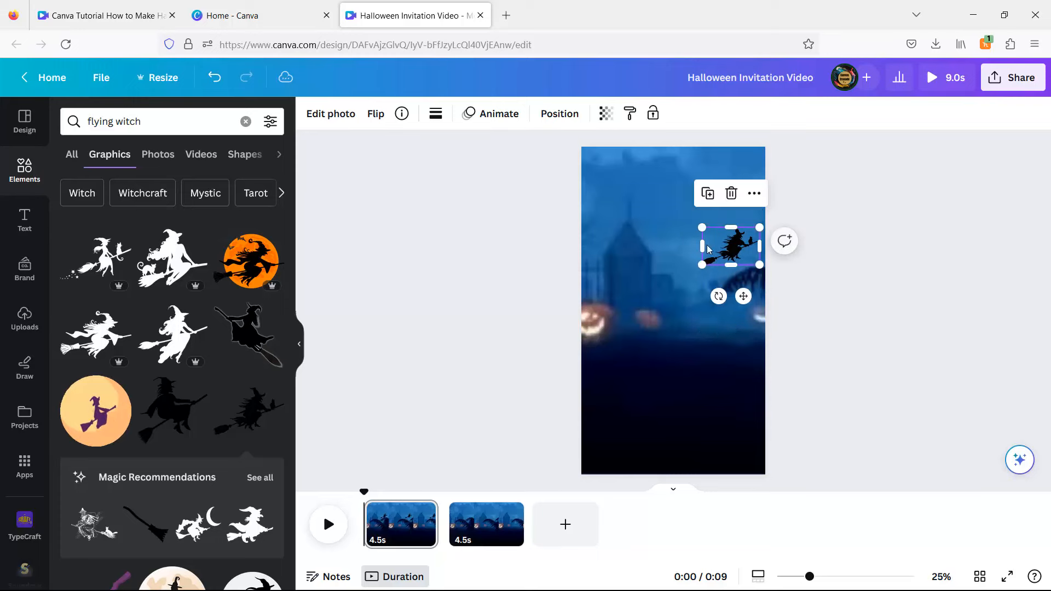
Flip the witch horizontally and set its transparency to 53.
click(376, 113)
click(399, 150)
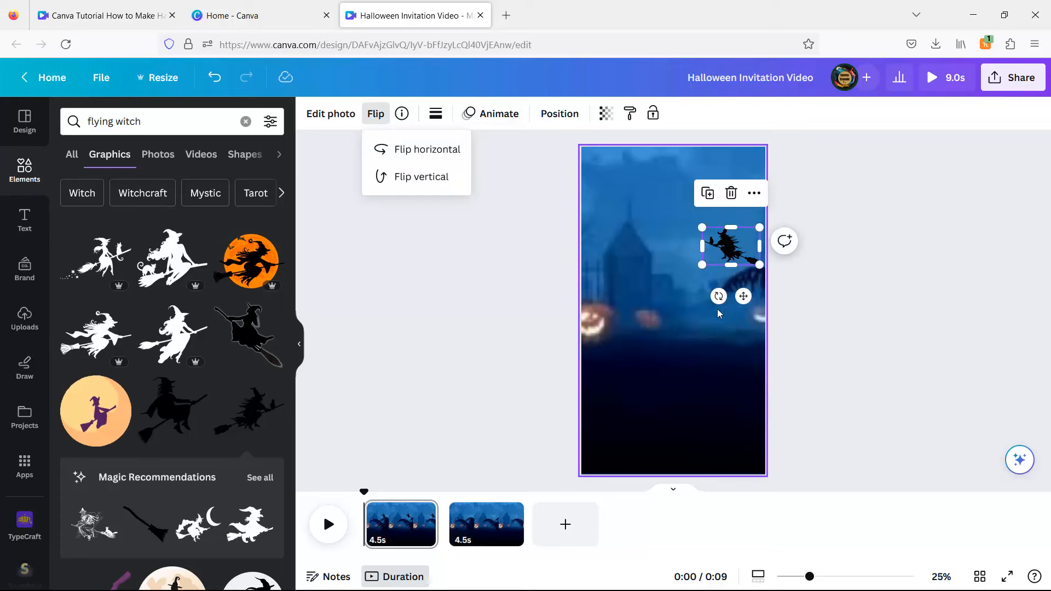
click(606, 114)
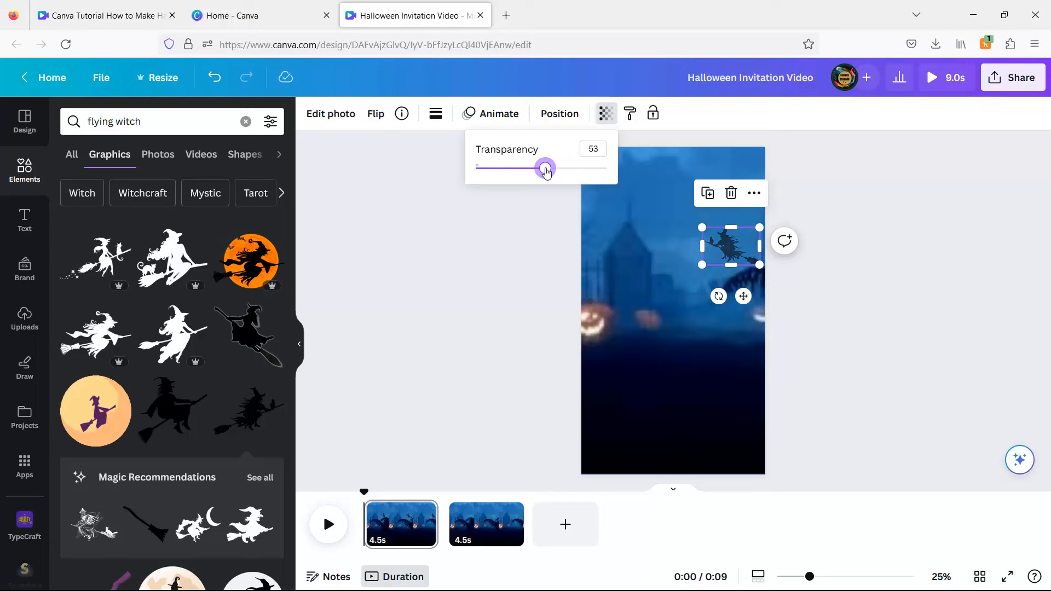
click(539, 253)
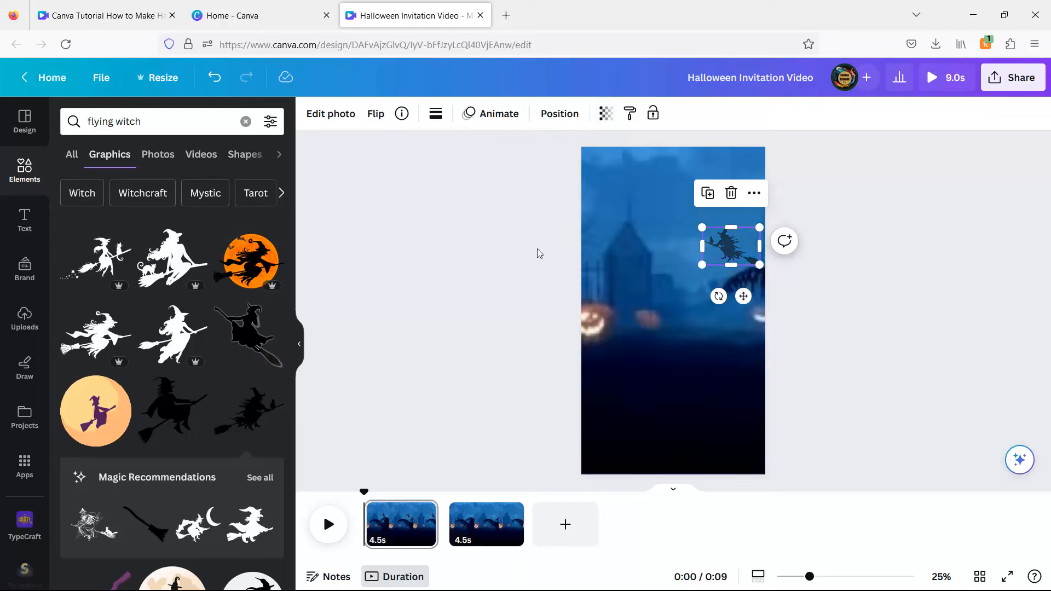
Create a custom animation for the witch along a winding path ending at the page's upper left corner.
click(491, 115)
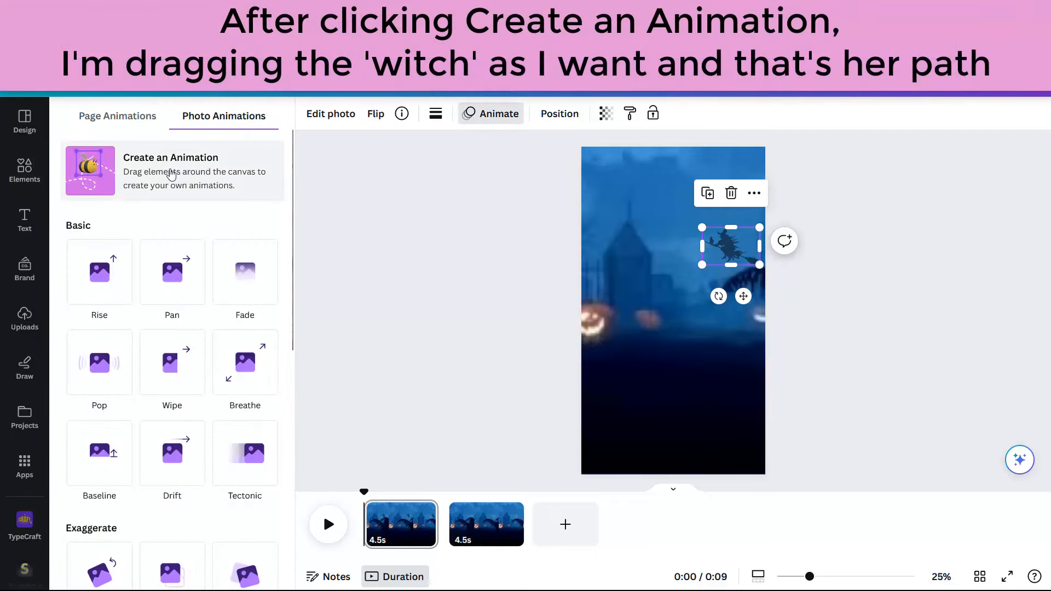
click(171, 175)
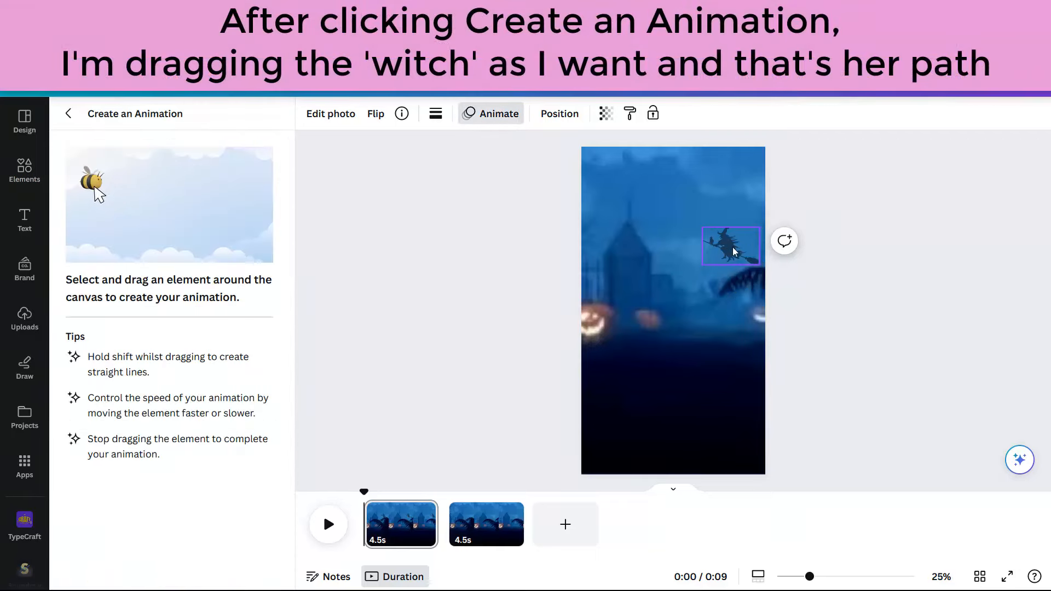
mouse_move(726, 242)
mouse_down()
mouse_move(683, 244)
mouse_move(683, 221)
mouse_up()
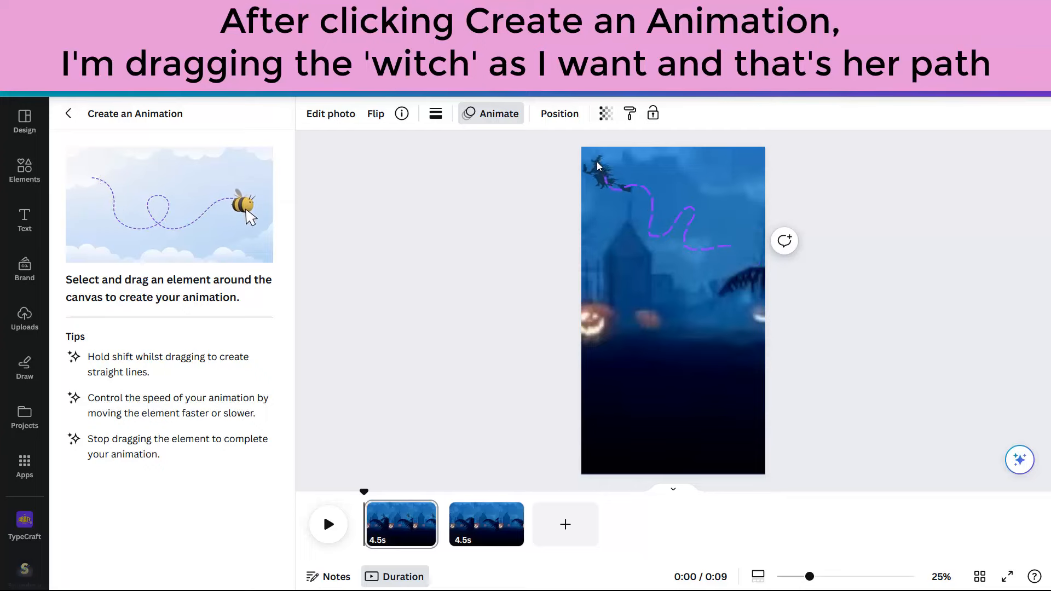
drag(596, 162, 589, 158)
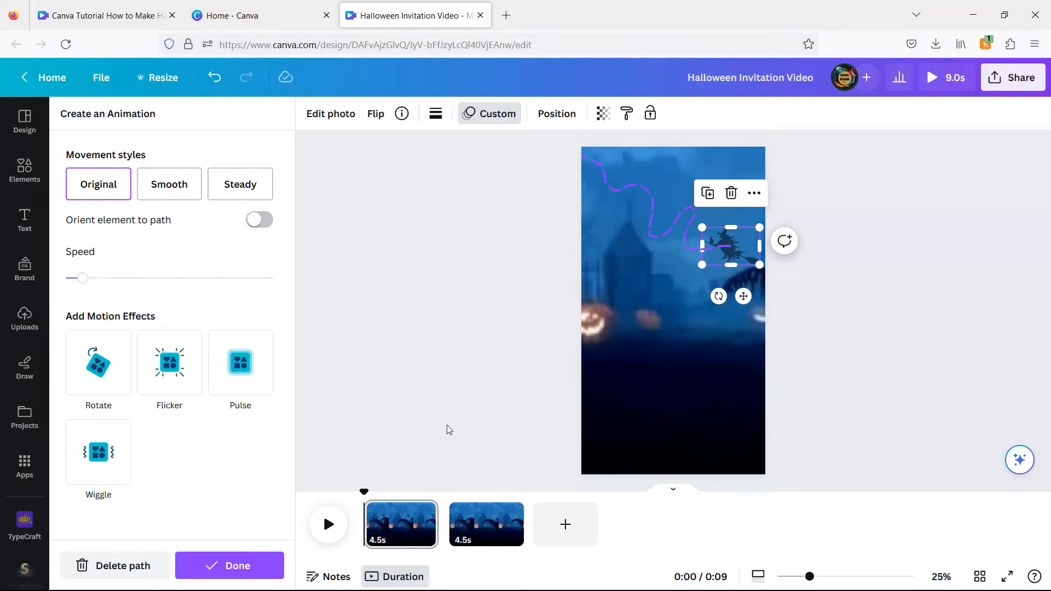
click(228, 567)
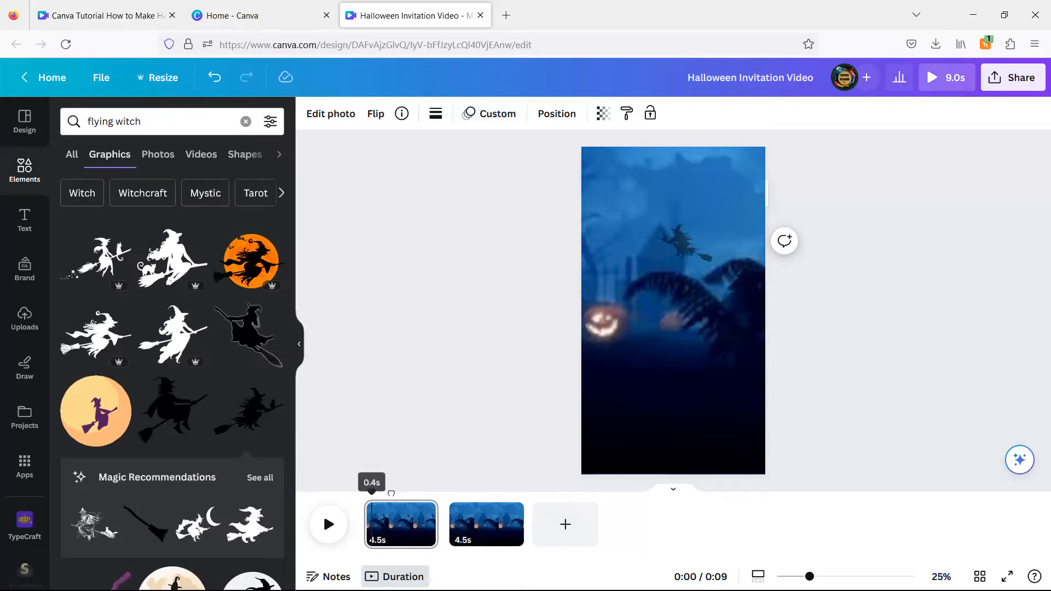
Add a single black bat graphic from a "flying bat silhouette" search to the second page.
click(477, 524)
double_click(179, 123)
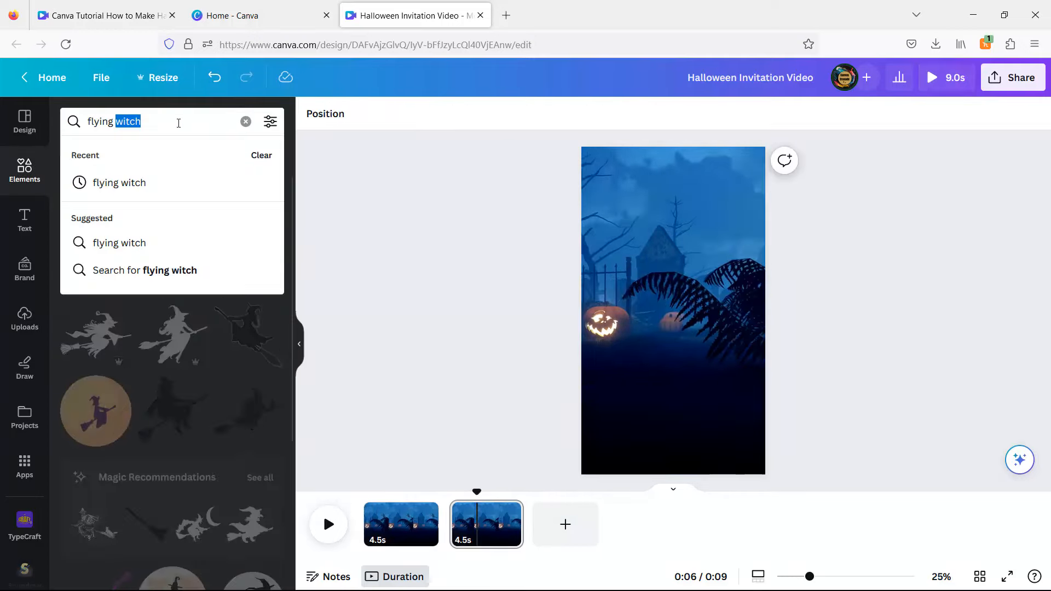
text(bat)
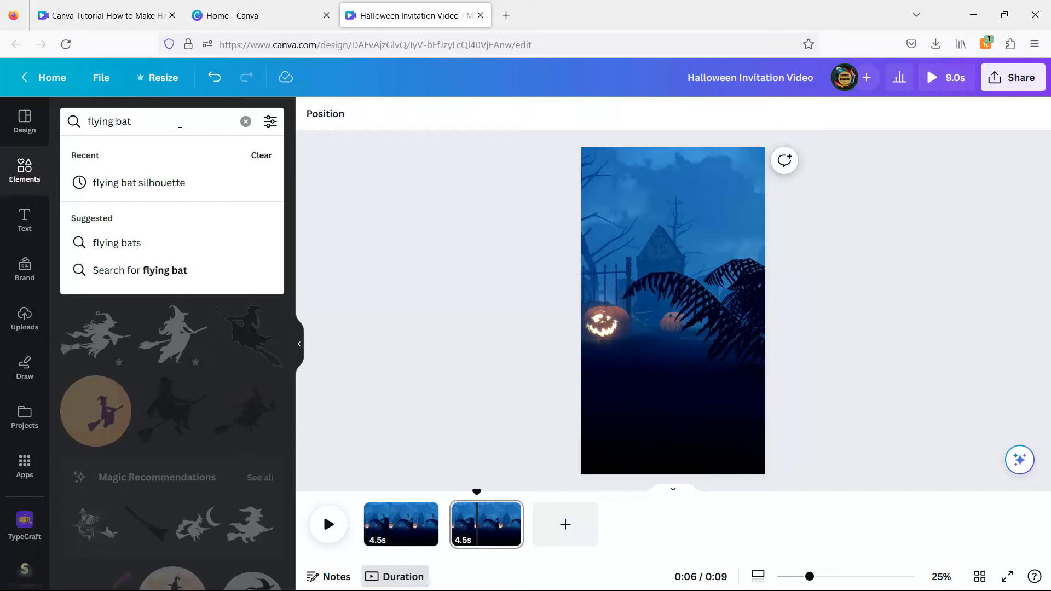
click(201, 186)
click(73, 155)
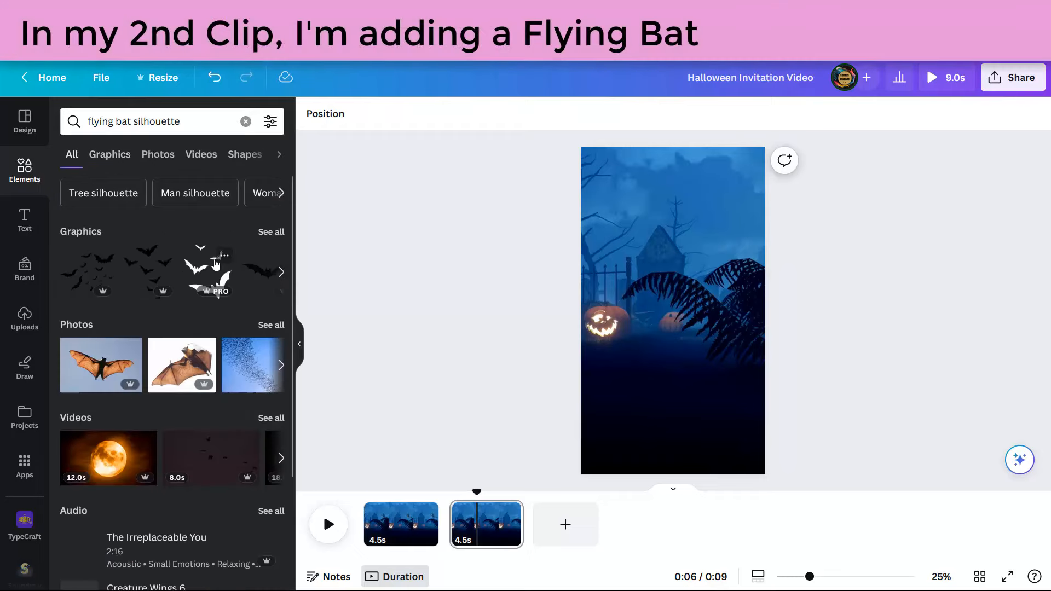
click(270, 232)
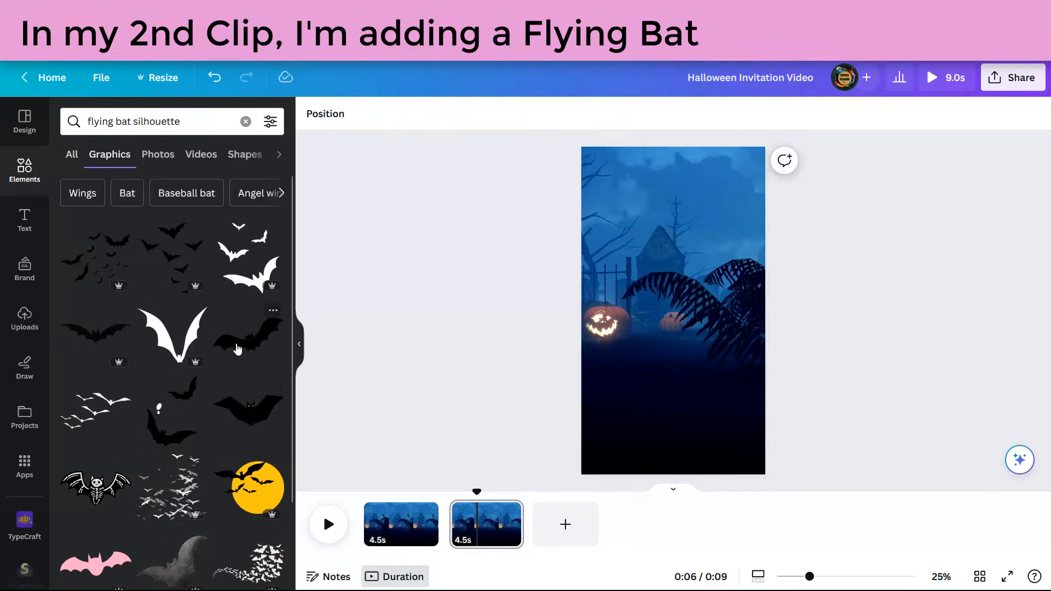
click(238, 348)
Shrink the bat, place it near the second page's upper left edge and flip it horizontally.
drag(598, 347, 738, 280)
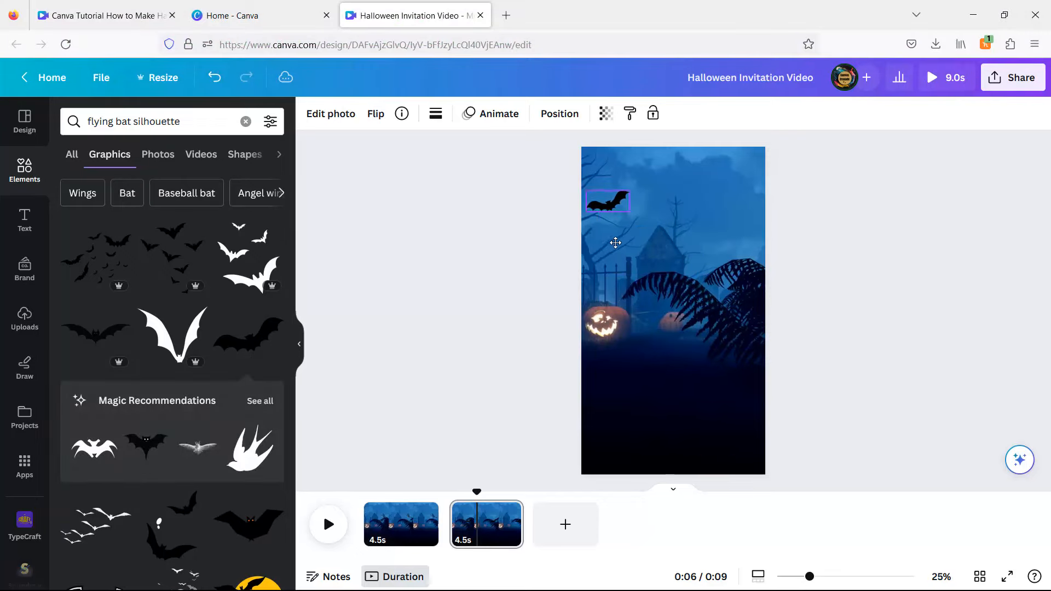
drag(609, 243, 618, 243)
click(375, 113)
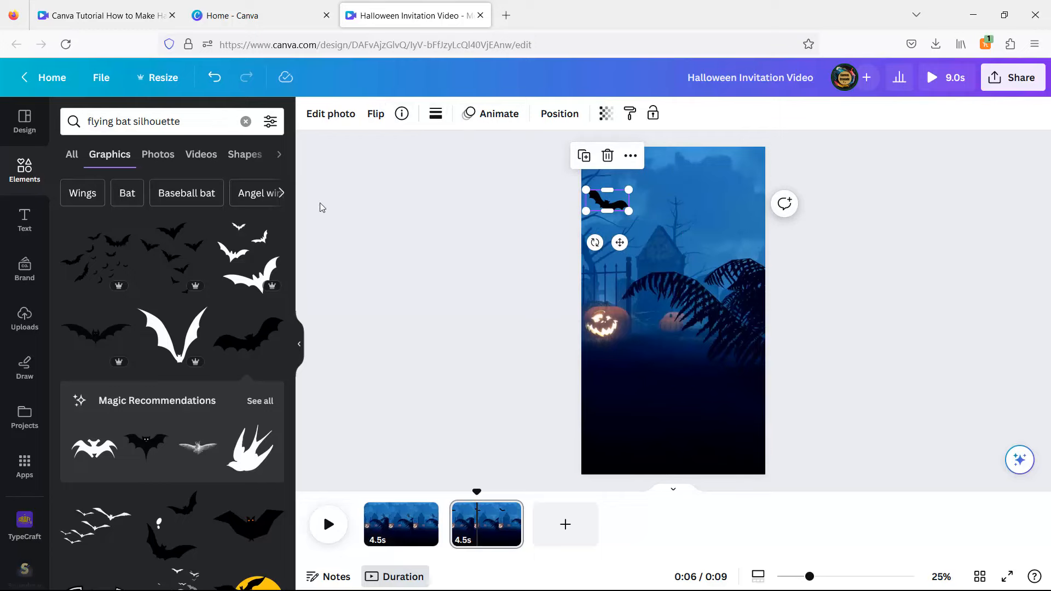
Create a custom animation for the bat along a wavy path across the sky to the page's upper right edge.
click(508, 114)
click(154, 159)
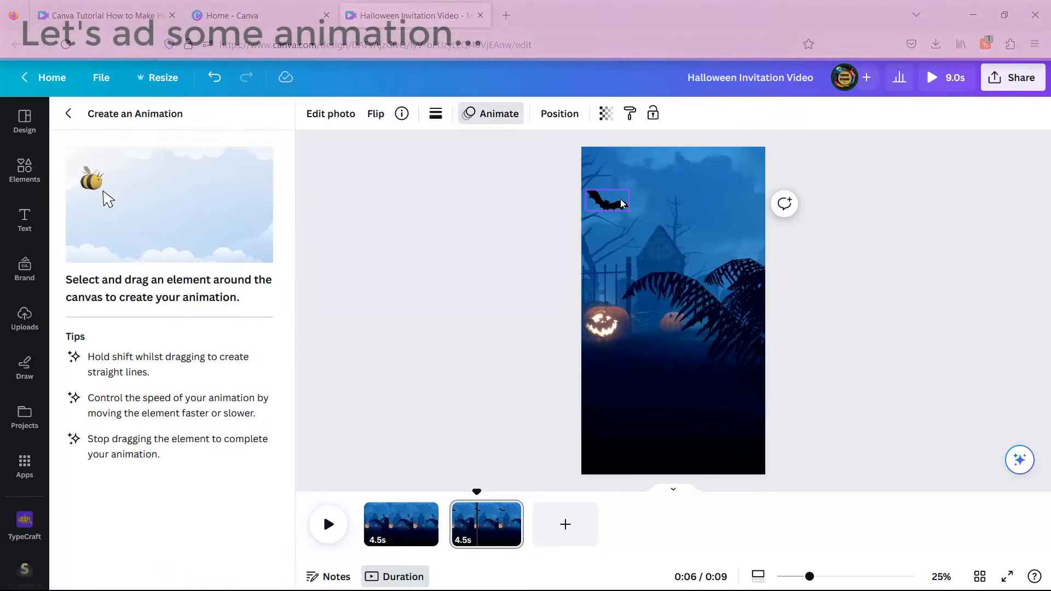
drag(620, 199, 630, 193)
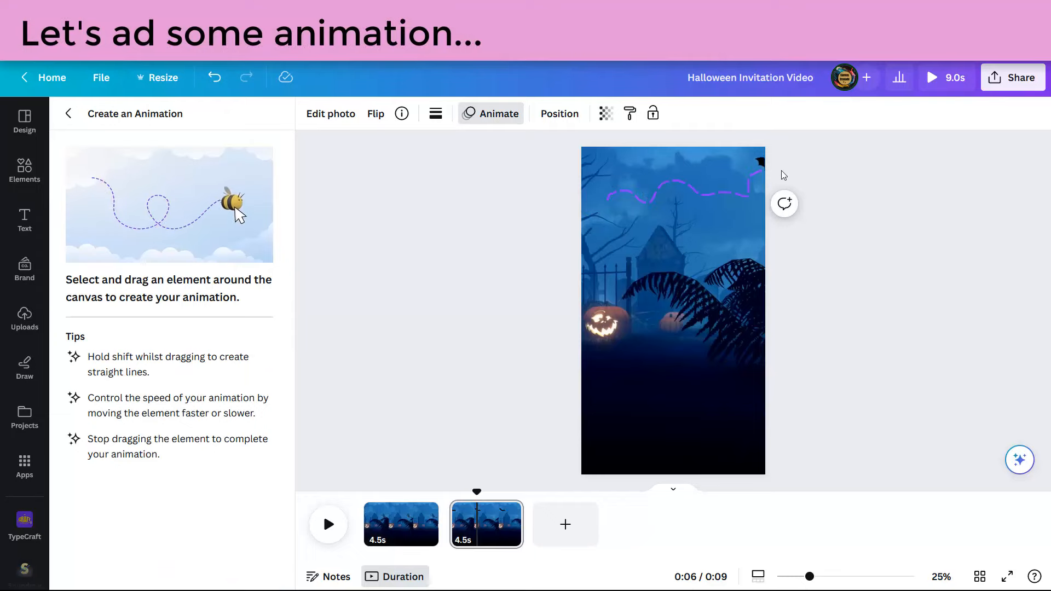
drag(780, 170, 780, 169)
click(219, 567)
Set the bat's transparency to about 49.
click(603, 114)
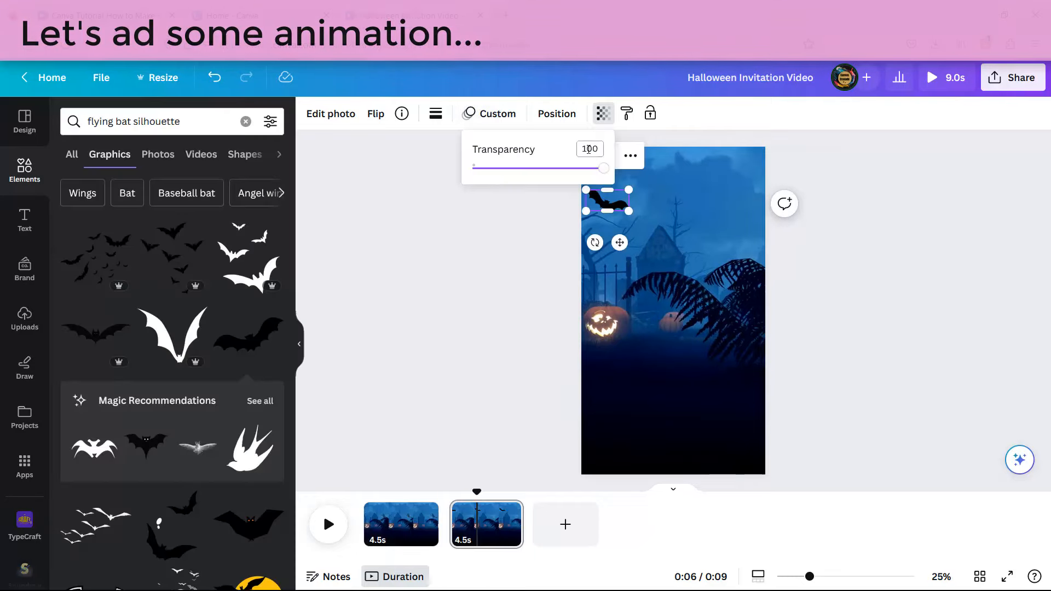
drag(603, 168, 542, 183)
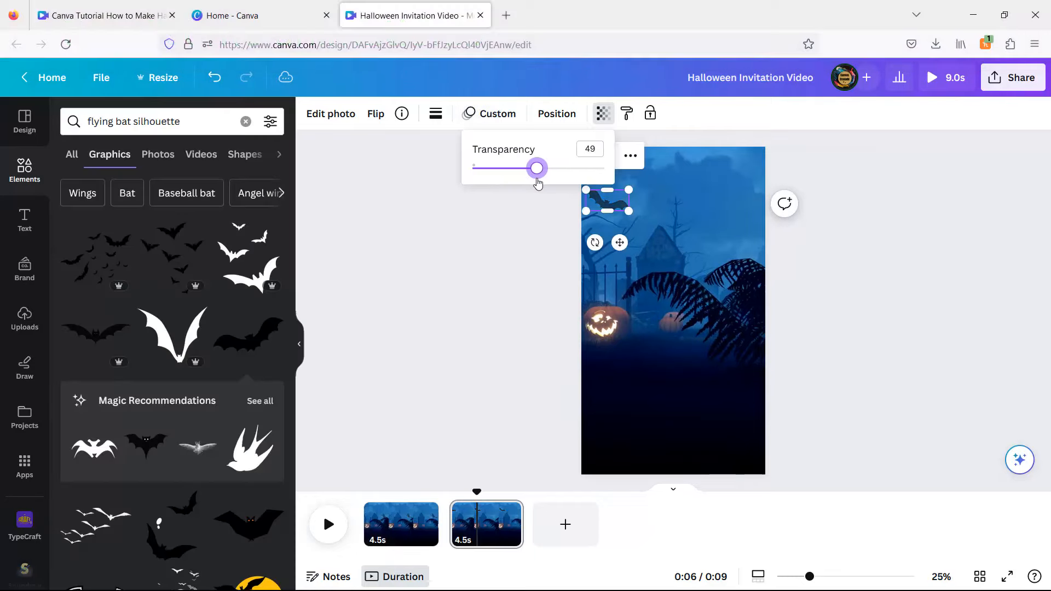
click(544, 230)
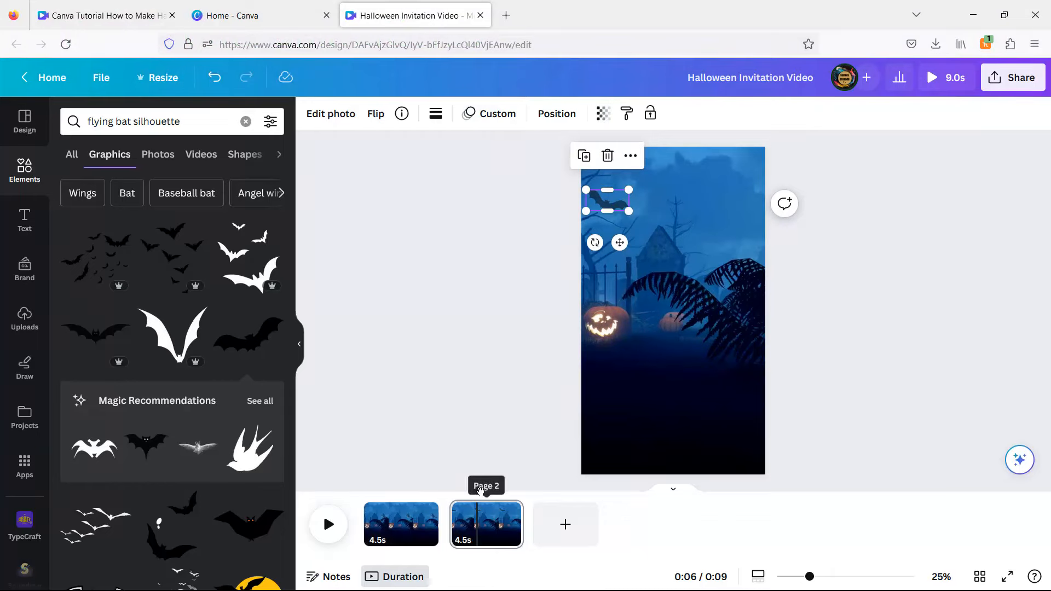
Play the second page from its start to preview the bat animation, and return the playhead to the video's beginning.
click(447, 495)
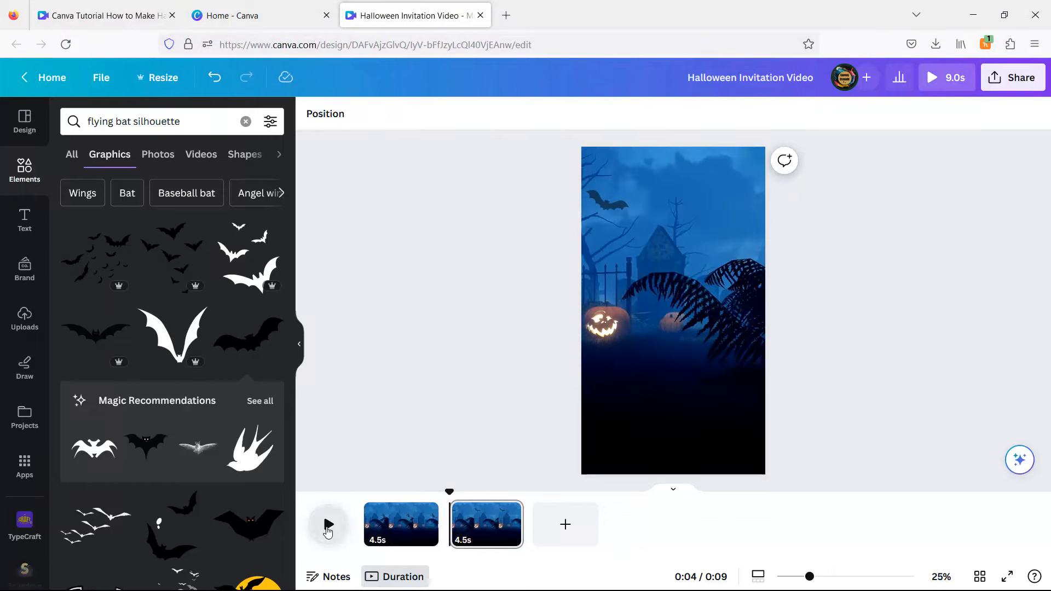
click(328, 526)
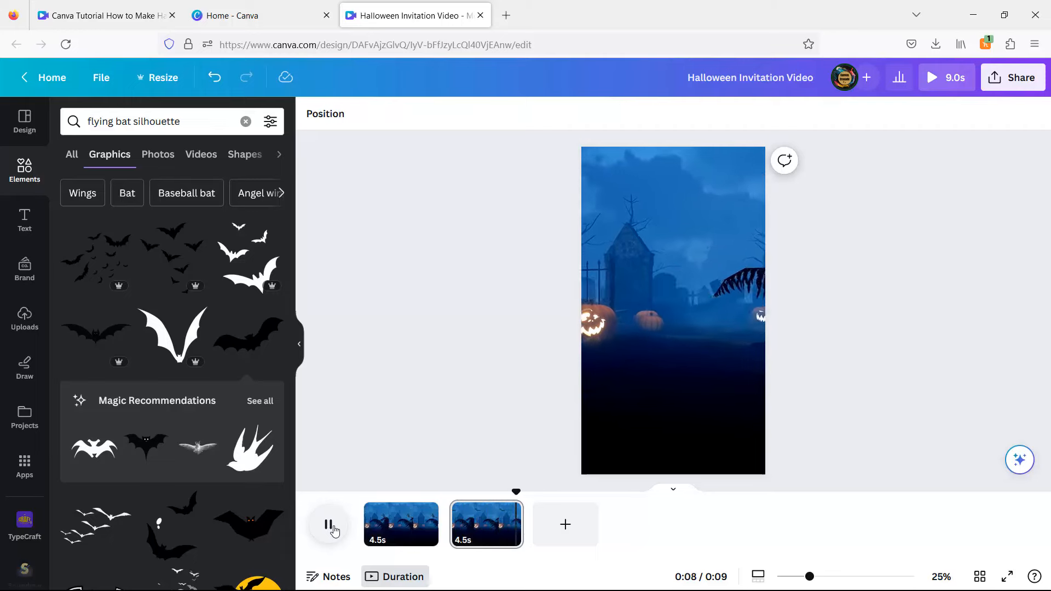
drag(525, 492, 363, 491)
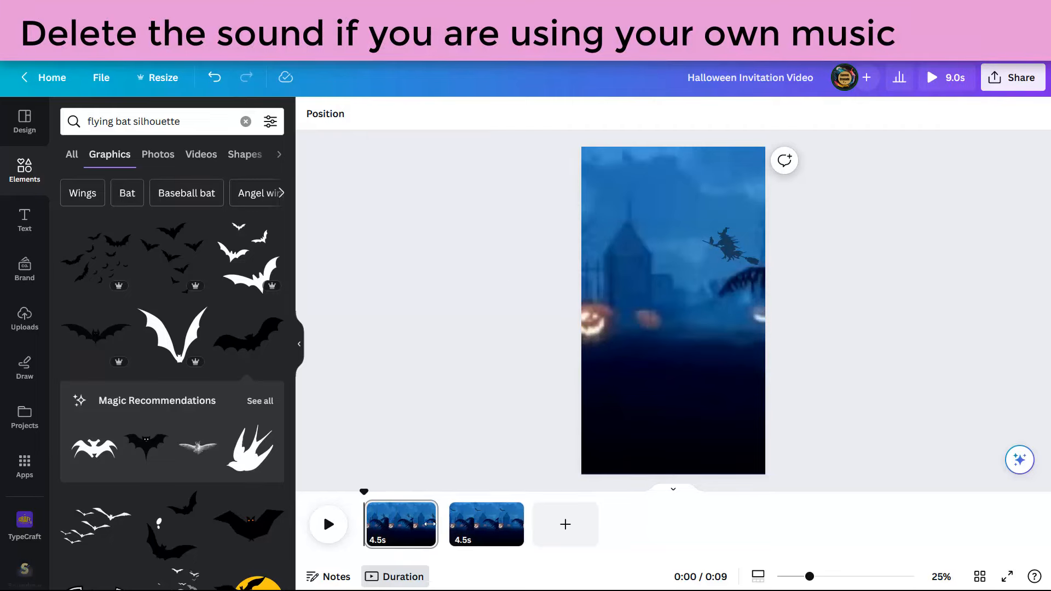
Turn the volume of all videos on the first page all the way down.
click(403, 539)
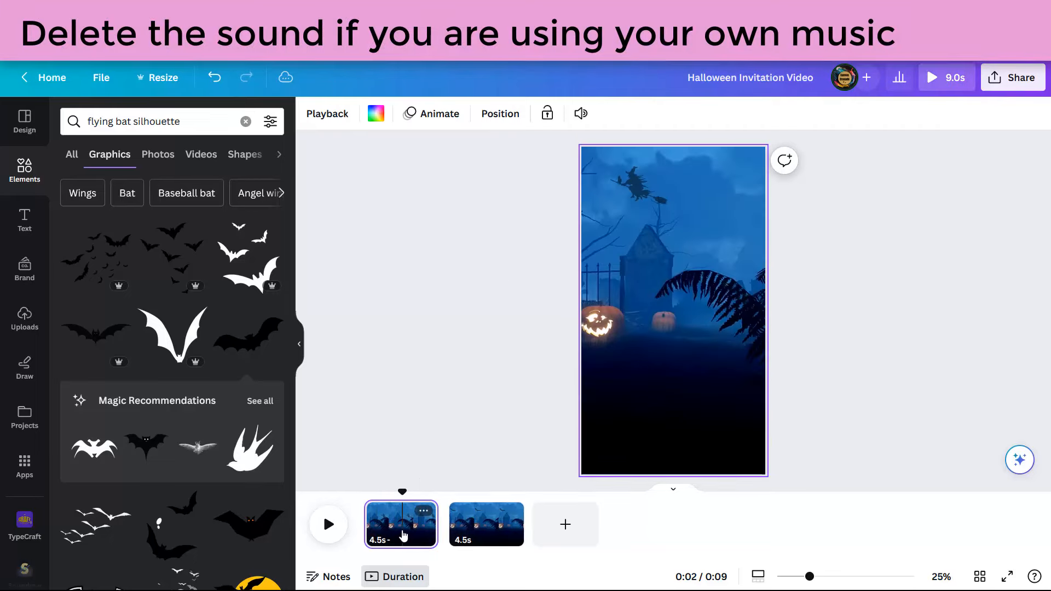
click(581, 114)
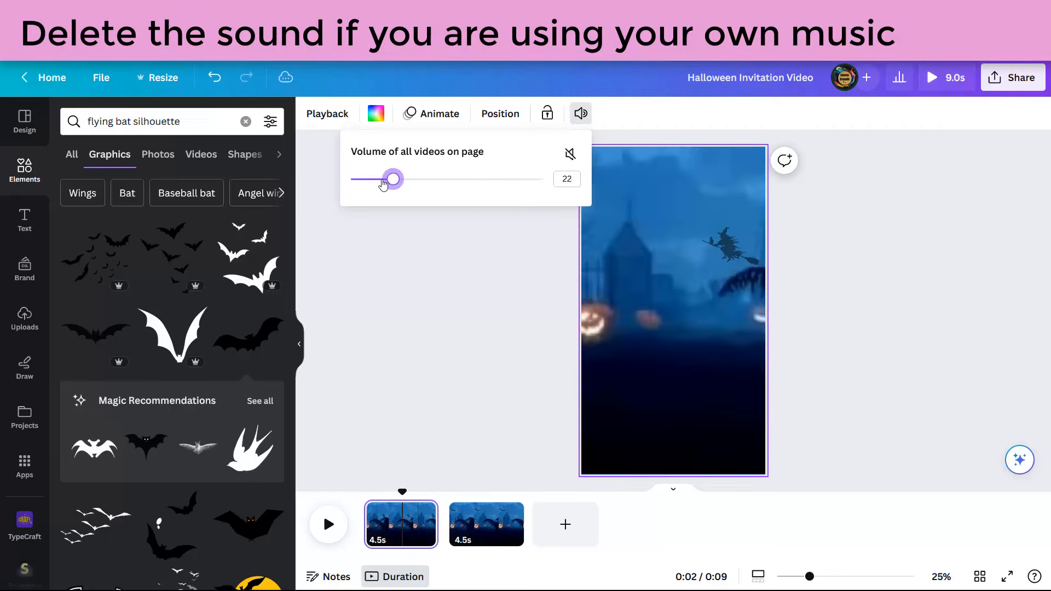
drag(384, 183, 351, 179)
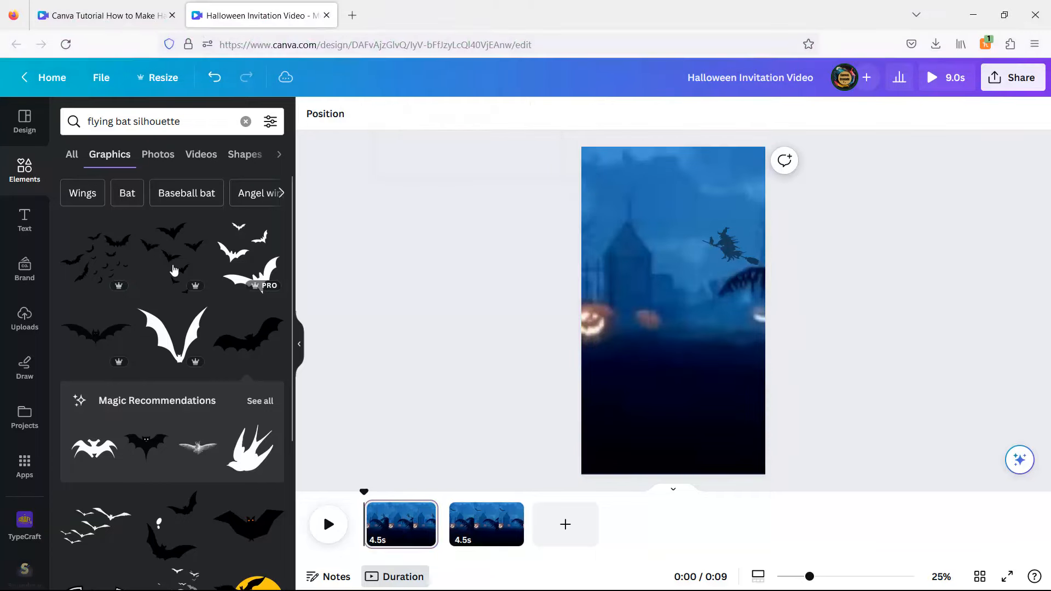
Add a heading reading "Join us" to the first page.
click(25, 219)
click(151, 293)
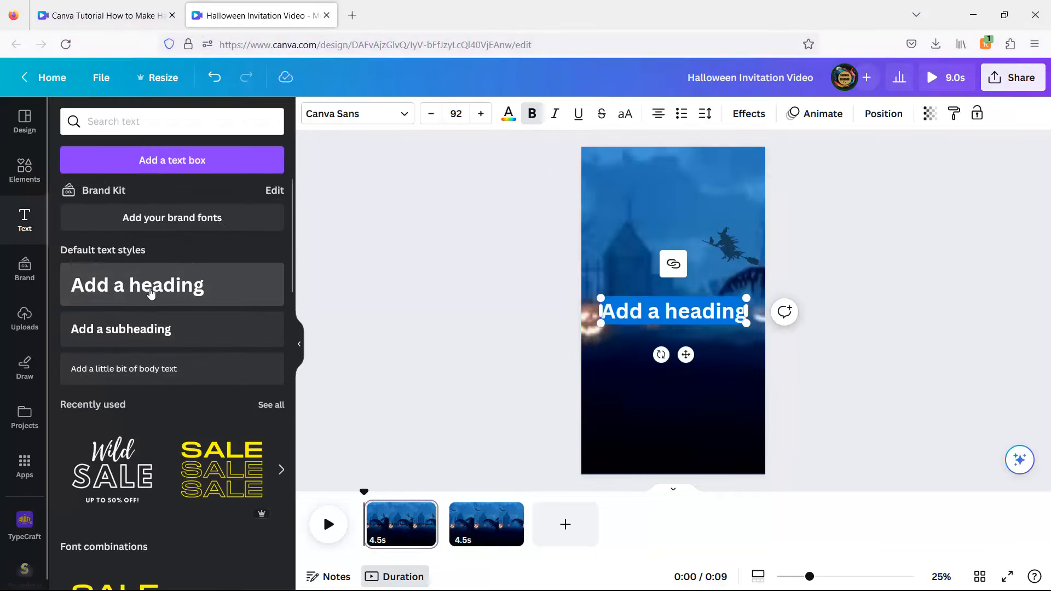
text(Join us)
key(Return)
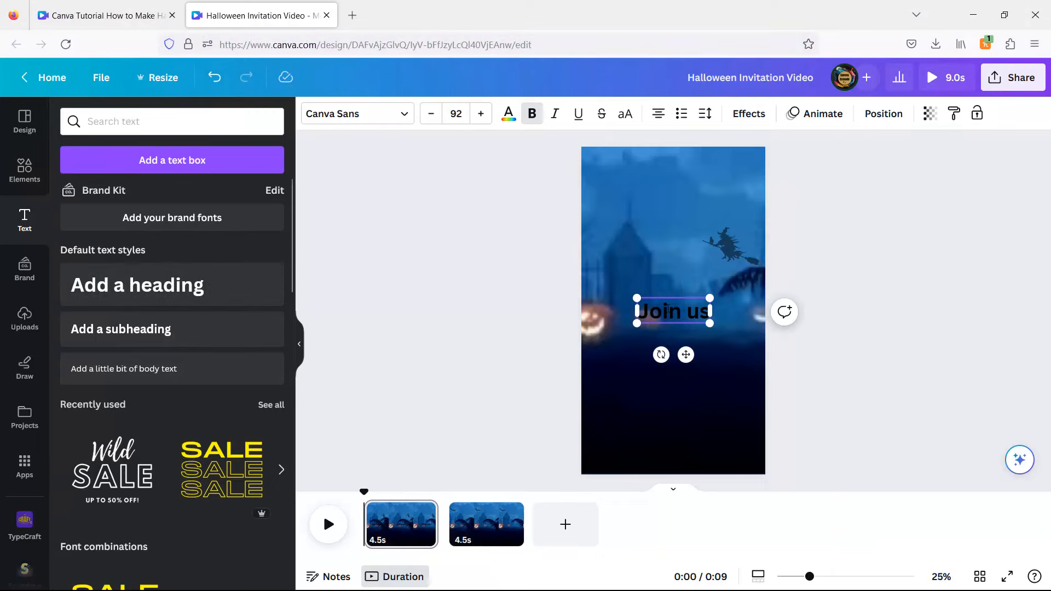
Change the "Join us" heading to the Mistrully font from the Handwriting category.
key(ctrl+a)
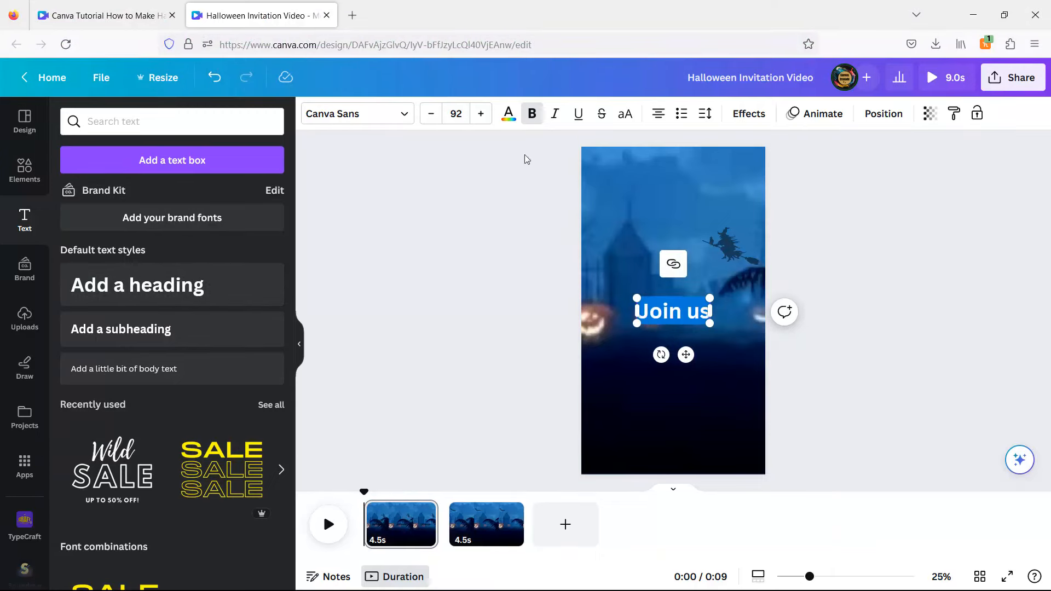
click(368, 120)
click(98, 193)
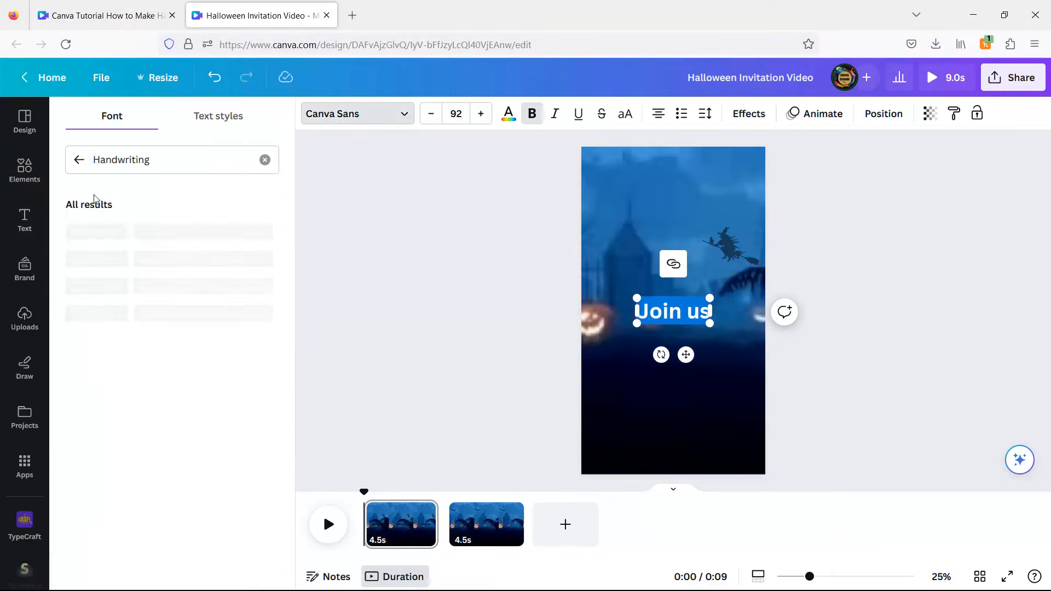
scroll(137, 369, down, 4)
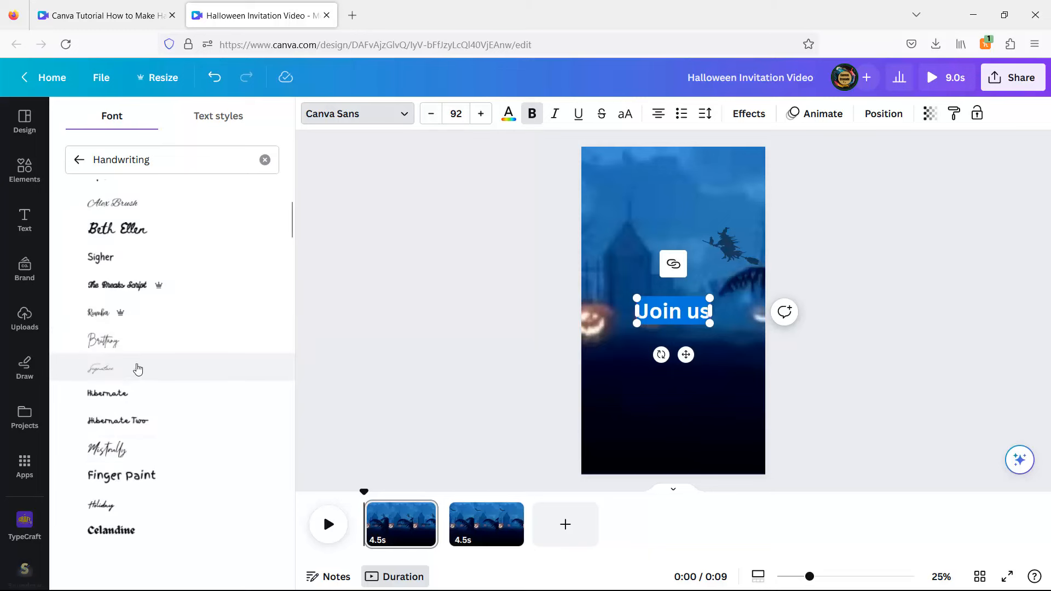
click(139, 444)
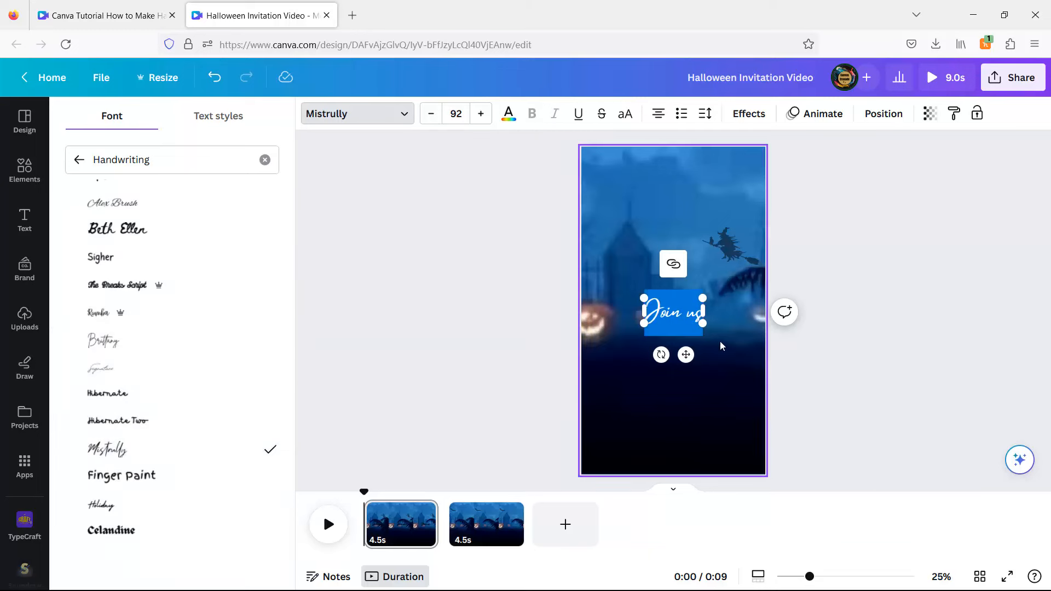
Place "Join us" in the dark area near the page's lower right and colour it white (#ffffff).
drag(686, 355, 734, 414)
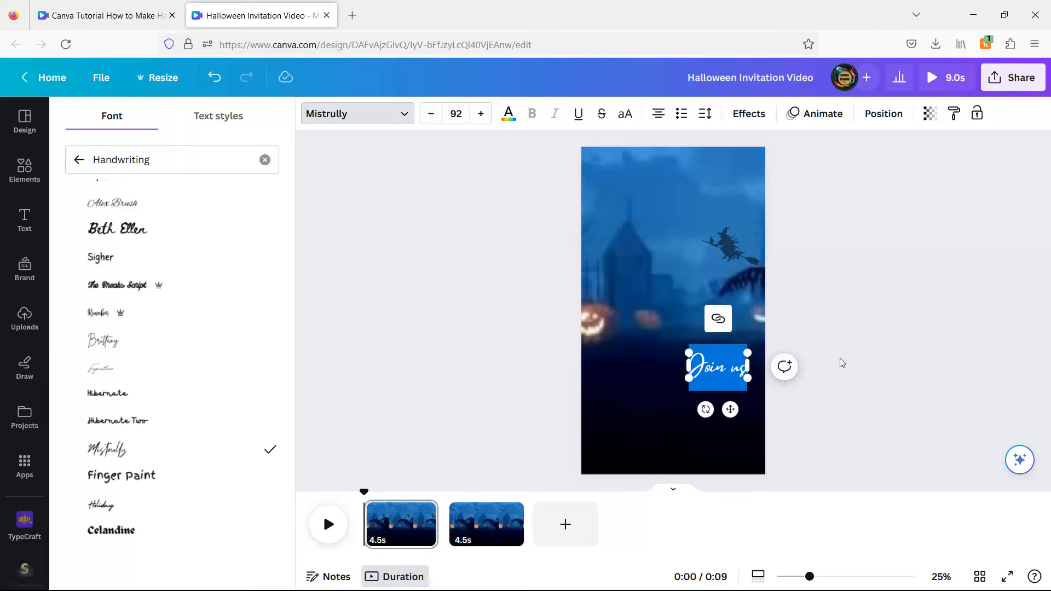
click(757, 370)
click(717, 366)
click(508, 113)
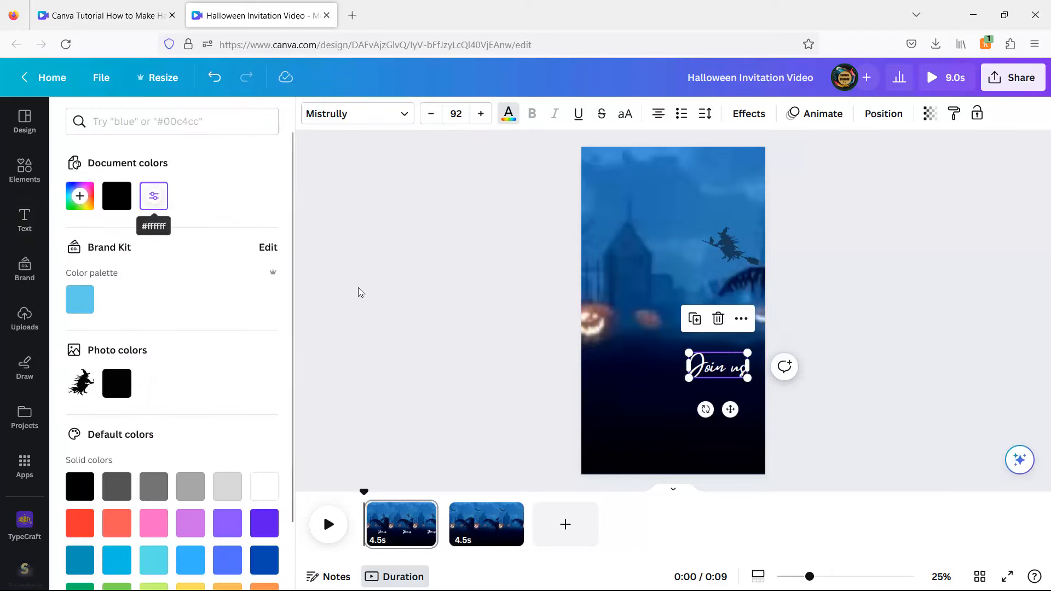
click(454, 280)
Add a second heading reading "HALLOWEEN" and place it directly below "Join us".
click(200, 285)
double_click(709, 311)
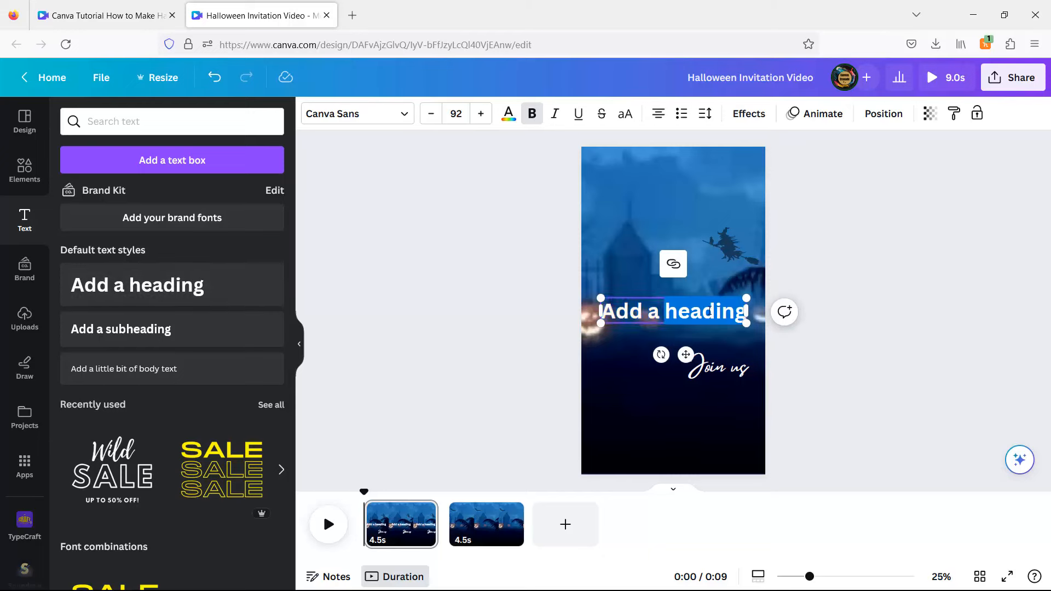
key(BackSpace)
key(BackSpace)
key(BackSpace)
key(BackSpace)
key(BackSpace)
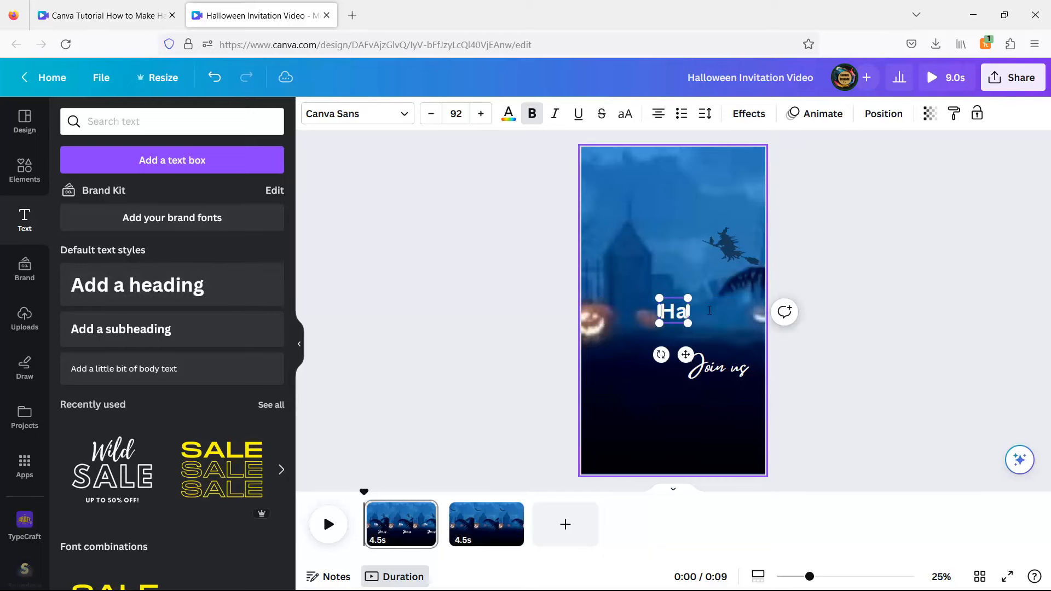
text(HALLOWEEN)
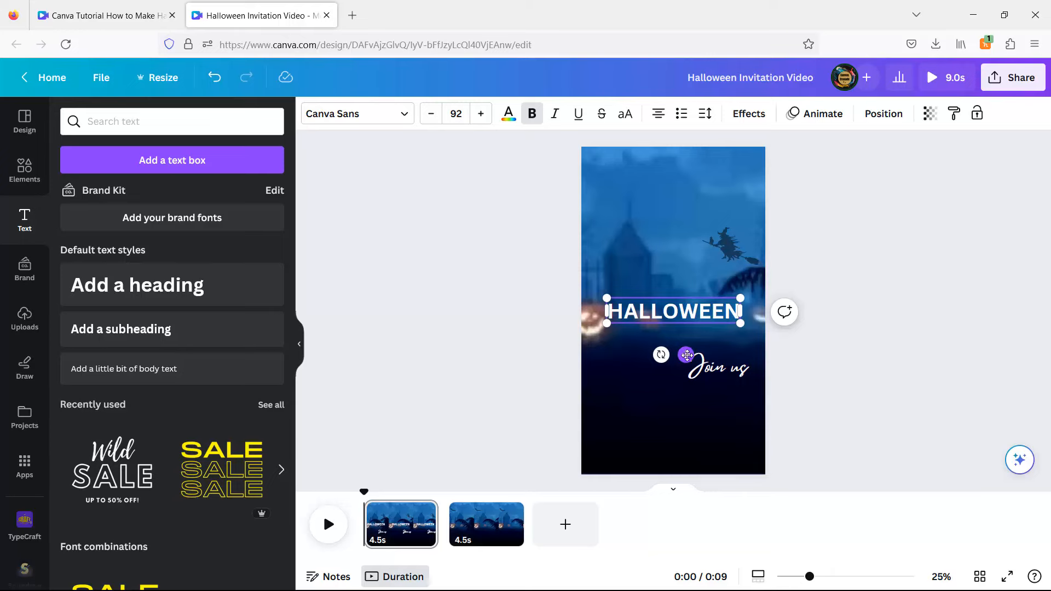
drag(687, 355, 686, 443)
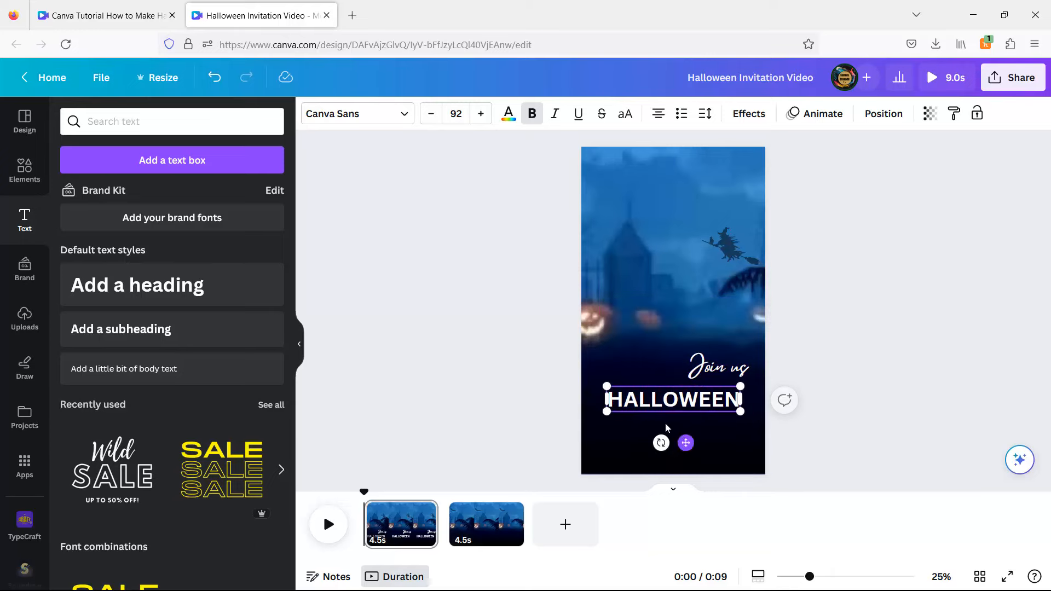
Search the fonts for "halloween" and apply Butcherman Caps to the "HALLOWEEN" heading.
click(390, 115)
click(264, 159)
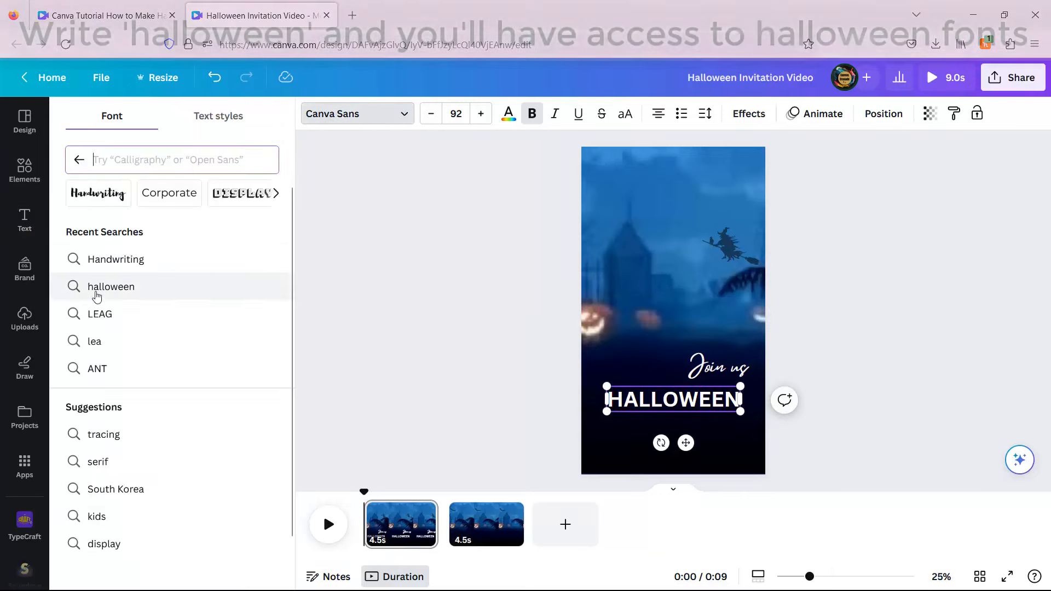
click(99, 291)
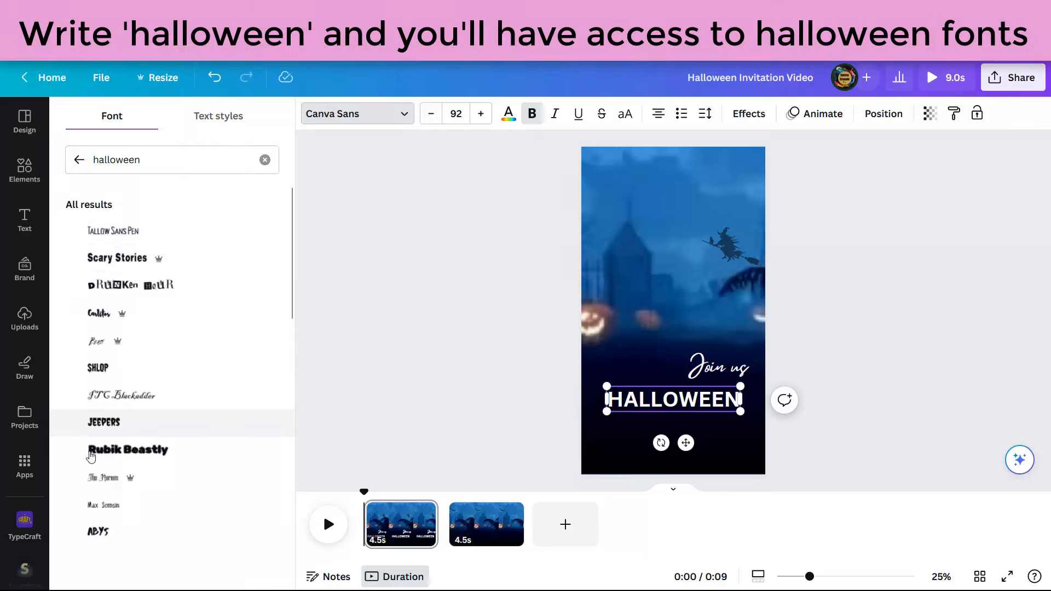
scroll(200, 365, down, 4)
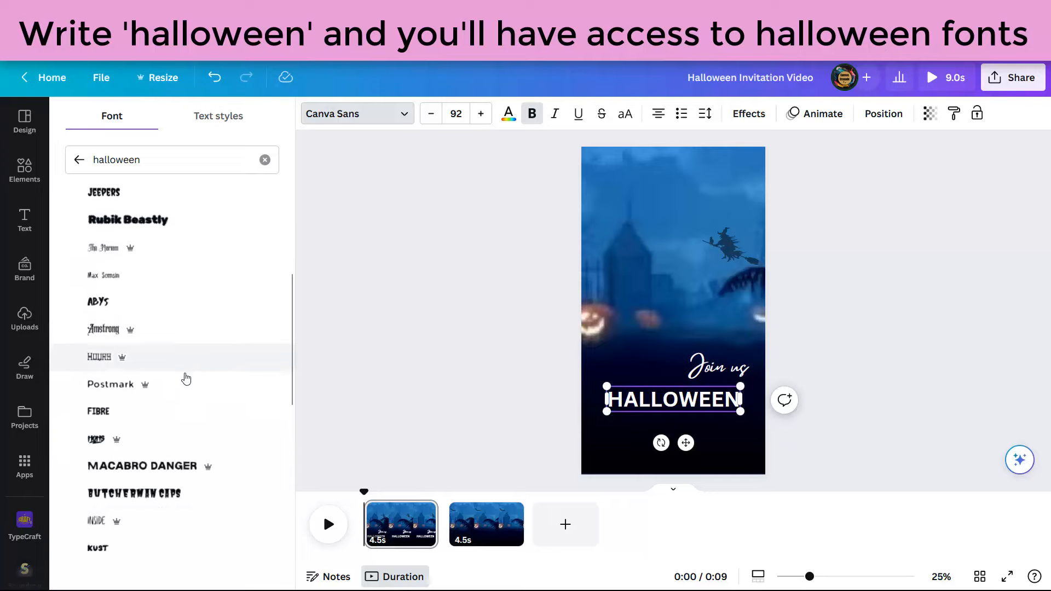
click(160, 505)
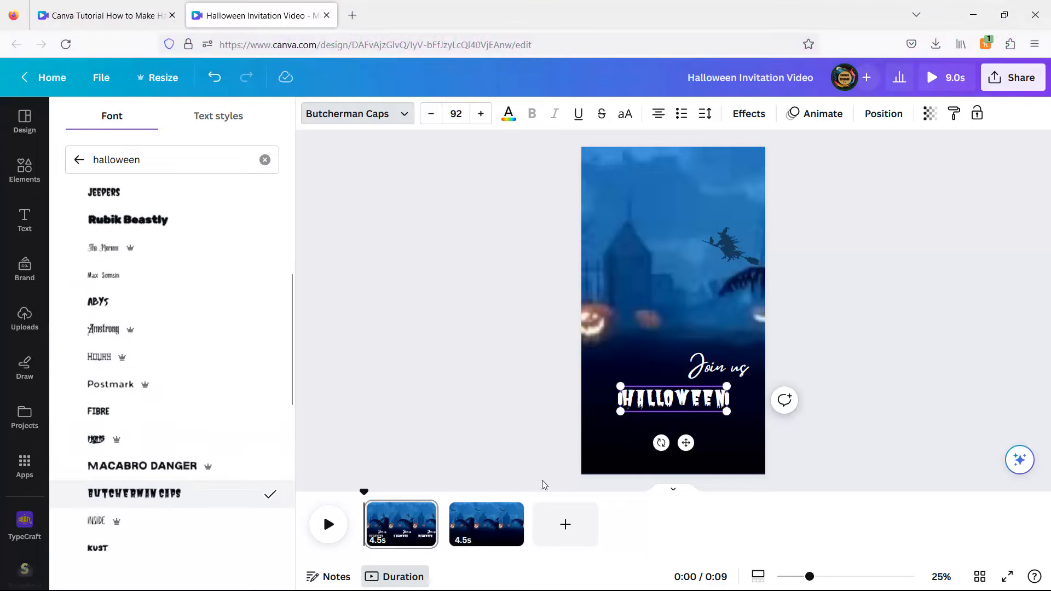
Enlarge the "HALLOWEEN" heading to font size 127 and nudge it slightly down.
drag(727, 411, 745, 421)
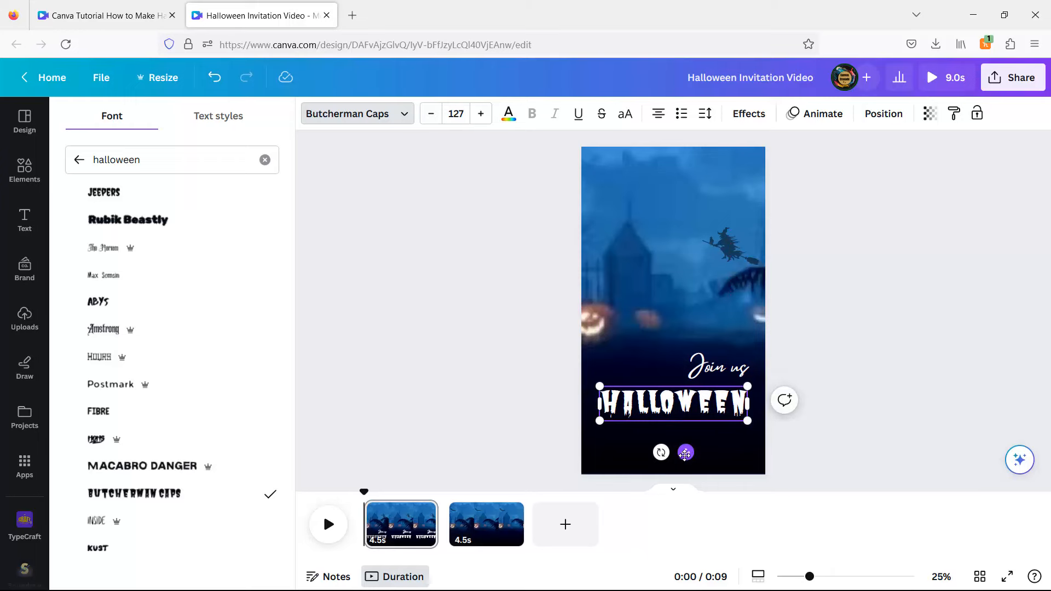
drag(684, 455, 685, 457)
click(403, 115)
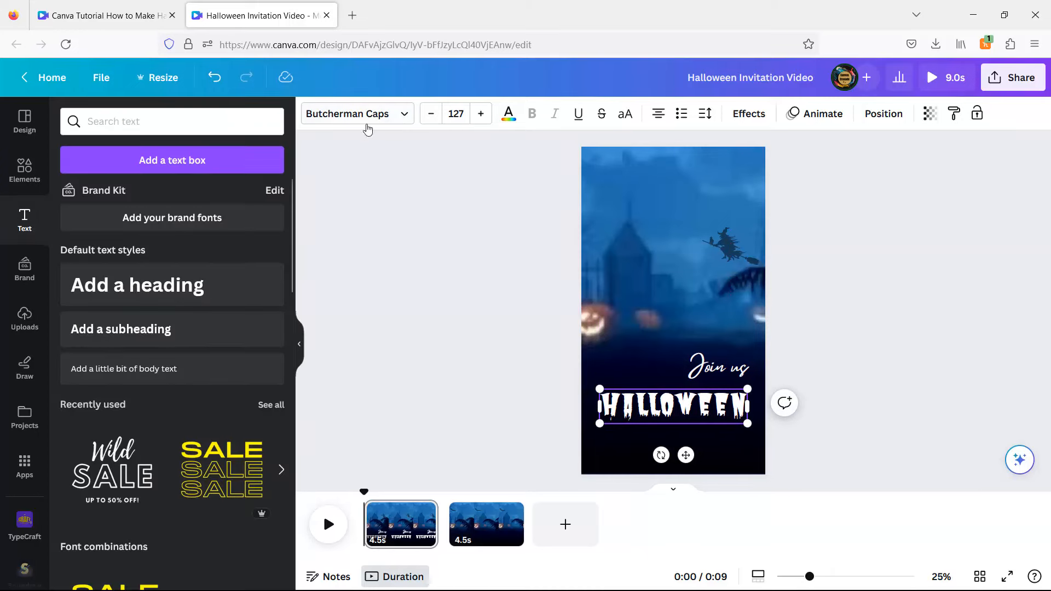
Add a third heading reading "Horror Night Party" to the first page.
click(430, 304)
click(153, 283)
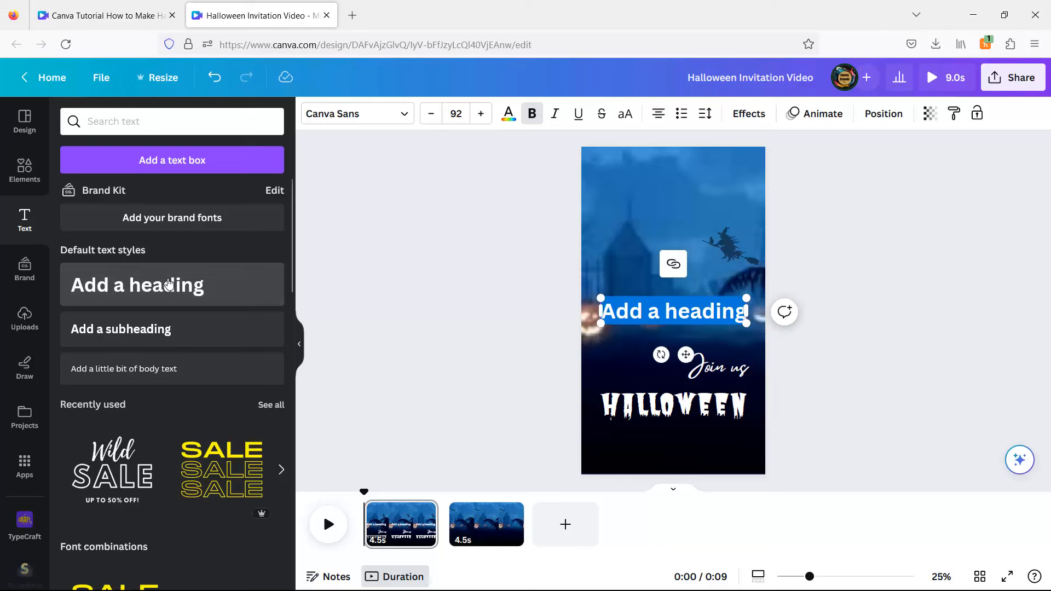
text(Horror Night Party)
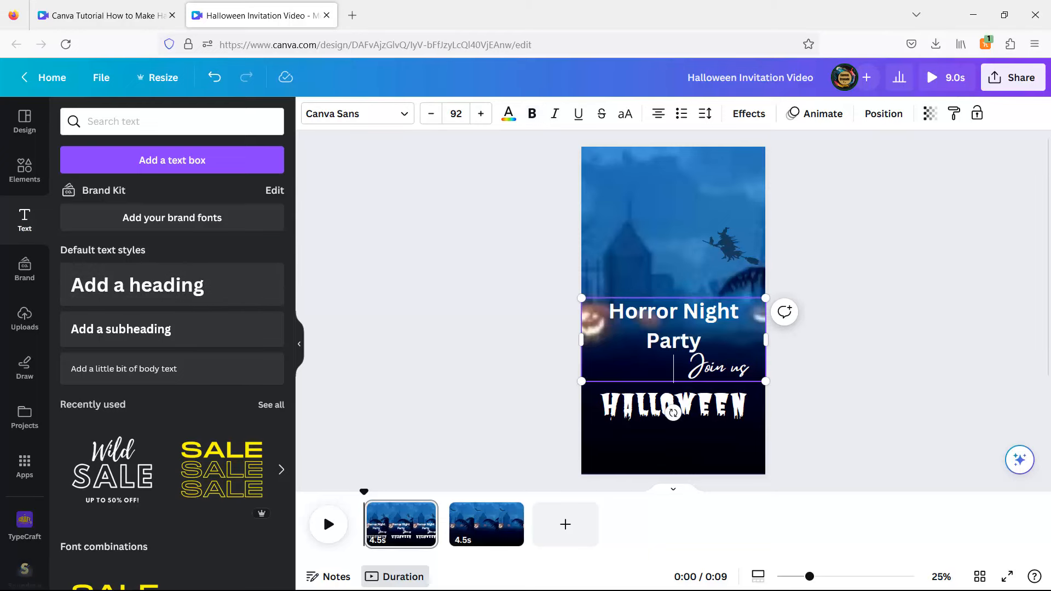
Change "Horror Night Party" to the Mistrully font and place it evenly spaced below "HALLOWEEN".
drag(723, 349, 604, 313)
click(375, 122)
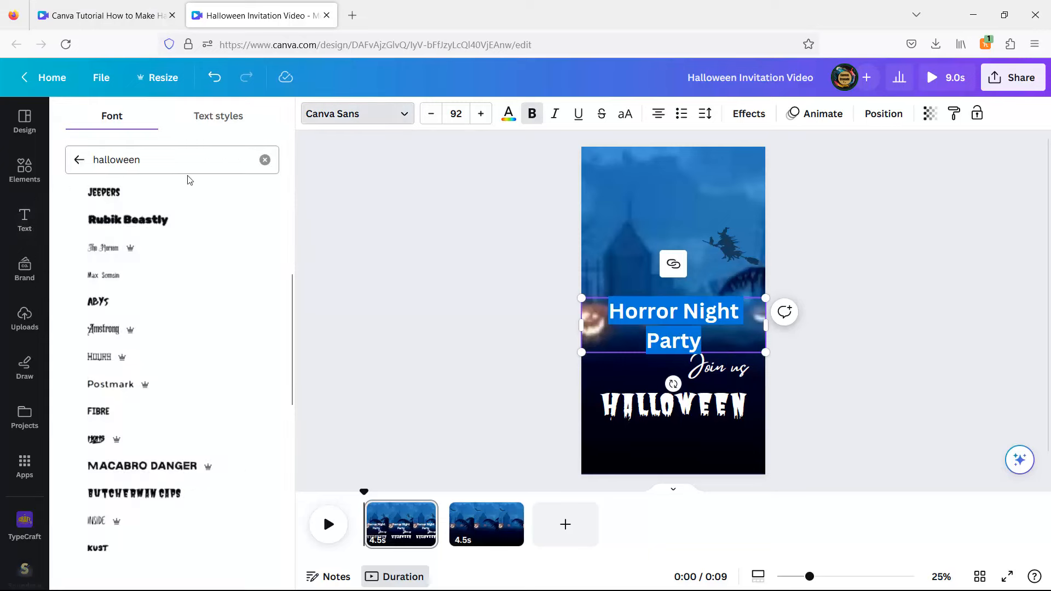
click(80, 162)
click(108, 313)
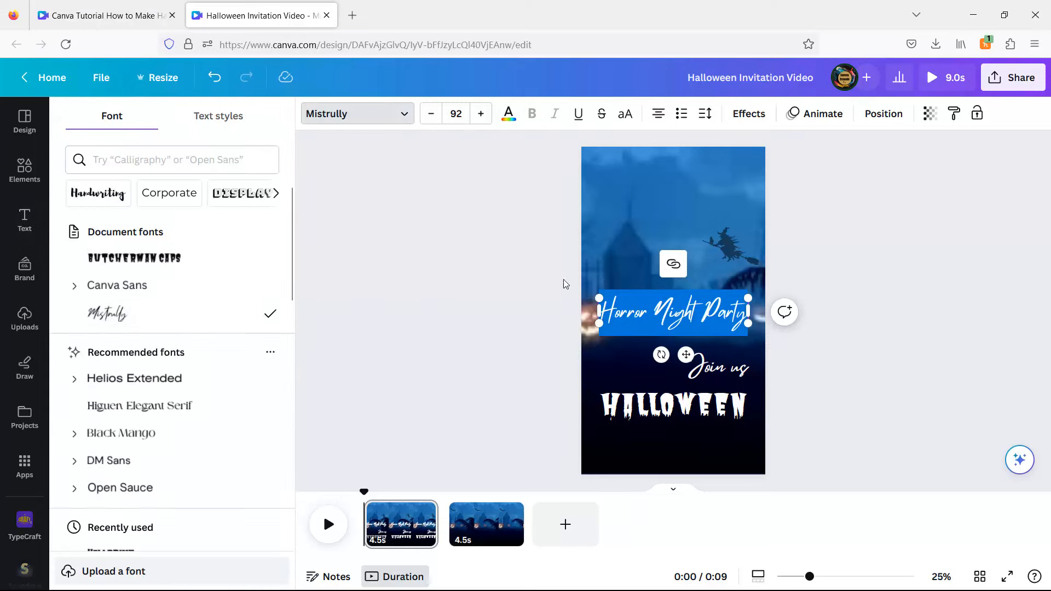
drag(685, 354, 683, 497)
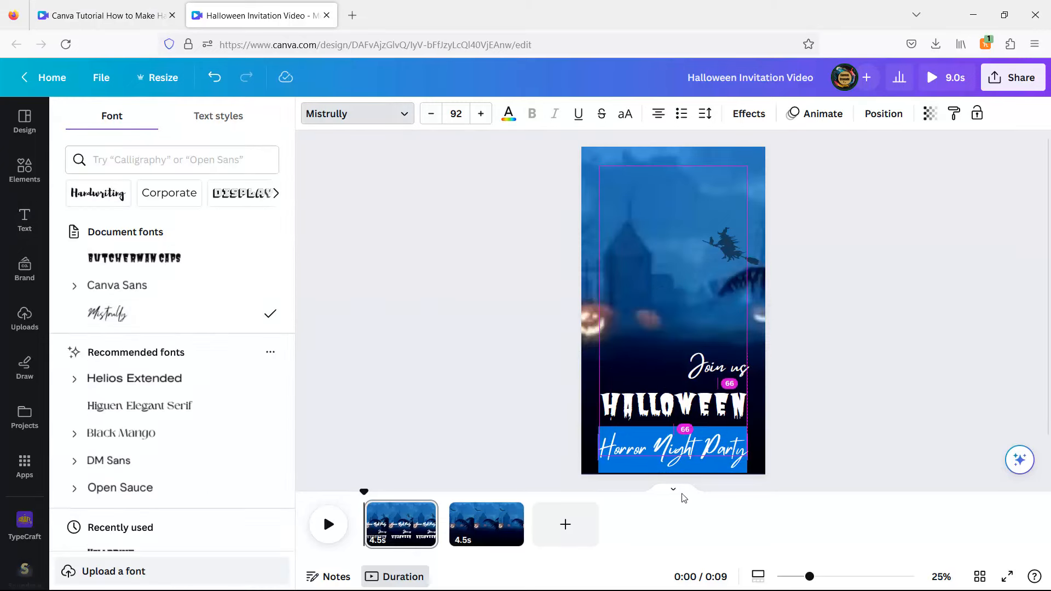
click(858, 405)
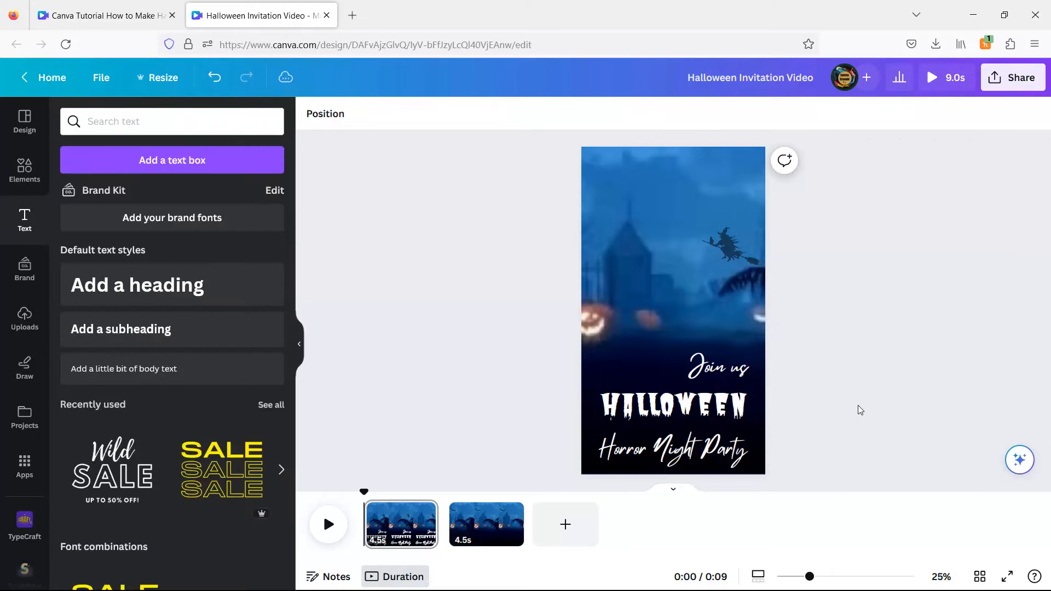
Nudge "Horror Night Party" slightly up towards "HALLOWEEN", and apply the Skate text animation to "Join us".
drag(721, 448, 719, 438)
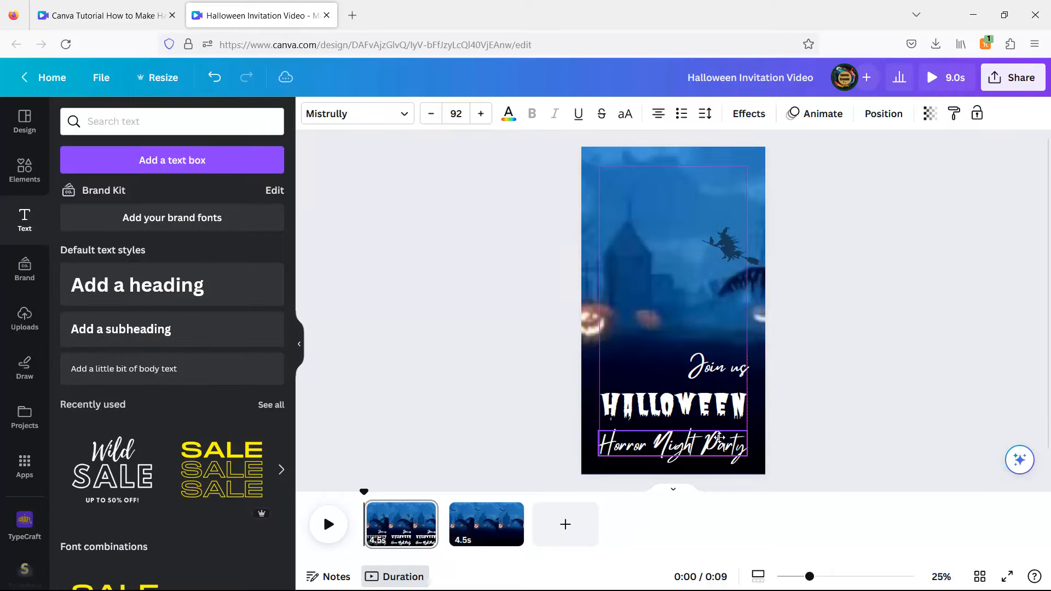
click(878, 396)
click(717, 367)
click(816, 114)
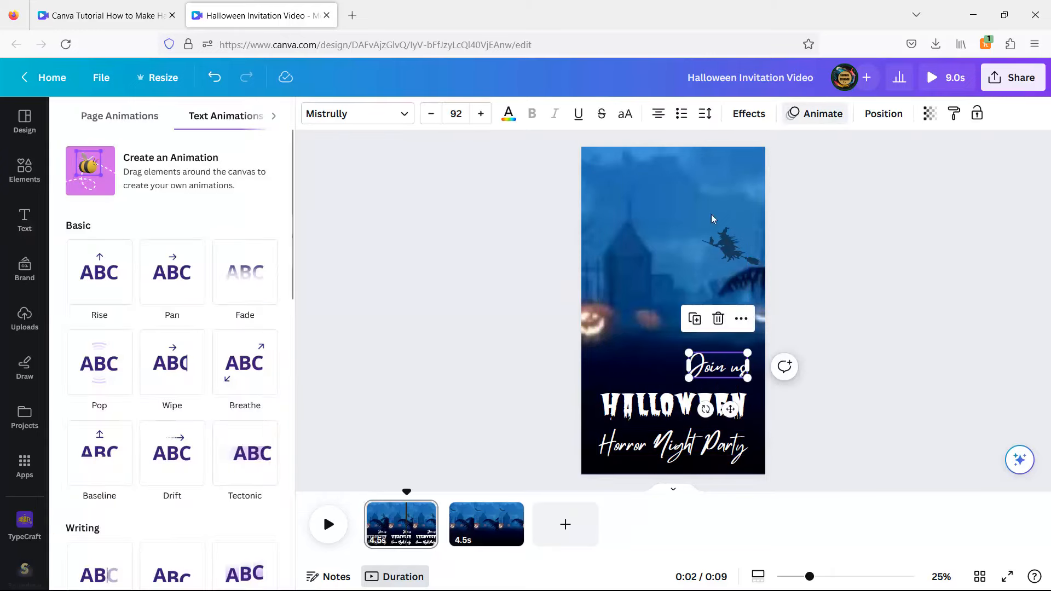
scroll(211, 292, down, 8)
click(235, 361)
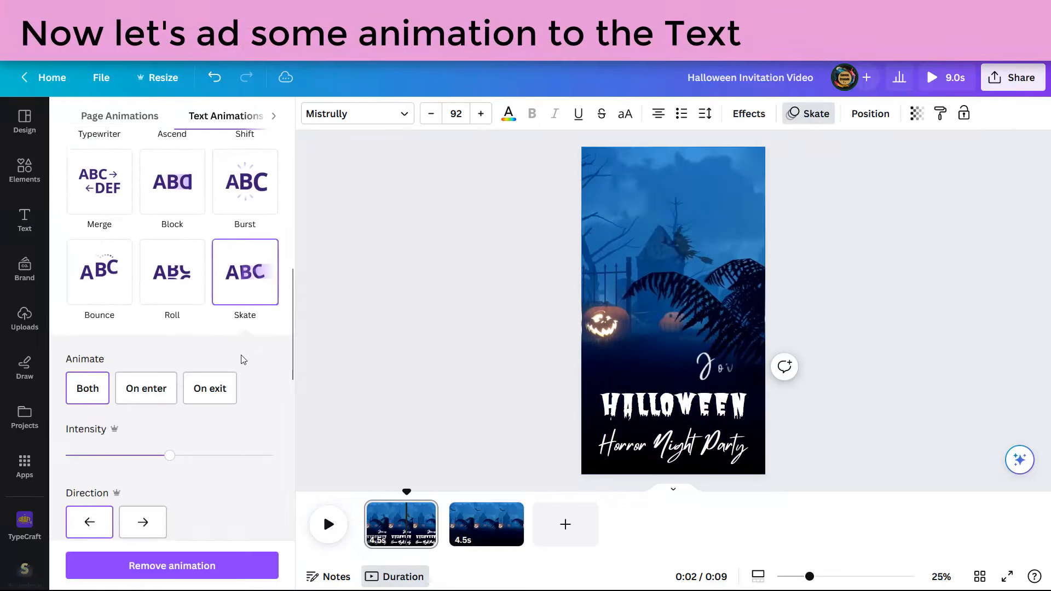
Apply the Neon text animation to the "HALLOWEEN" heading.
click(608, 412)
scroll(211, 345, down, 5)
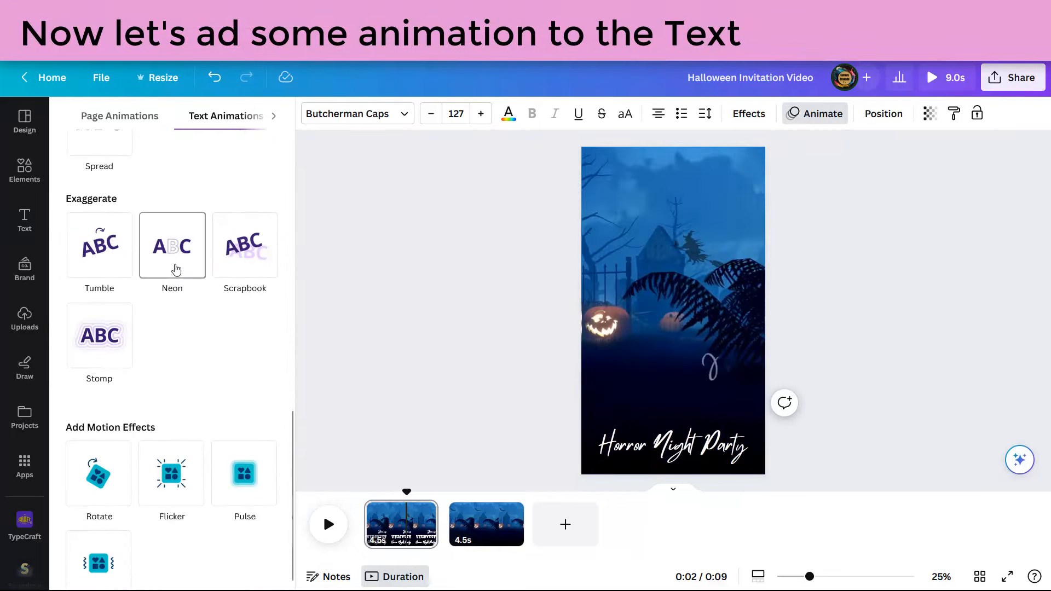
click(172, 230)
Apply the Bounce text animation to "Horror Night Party".
click(623, 453)
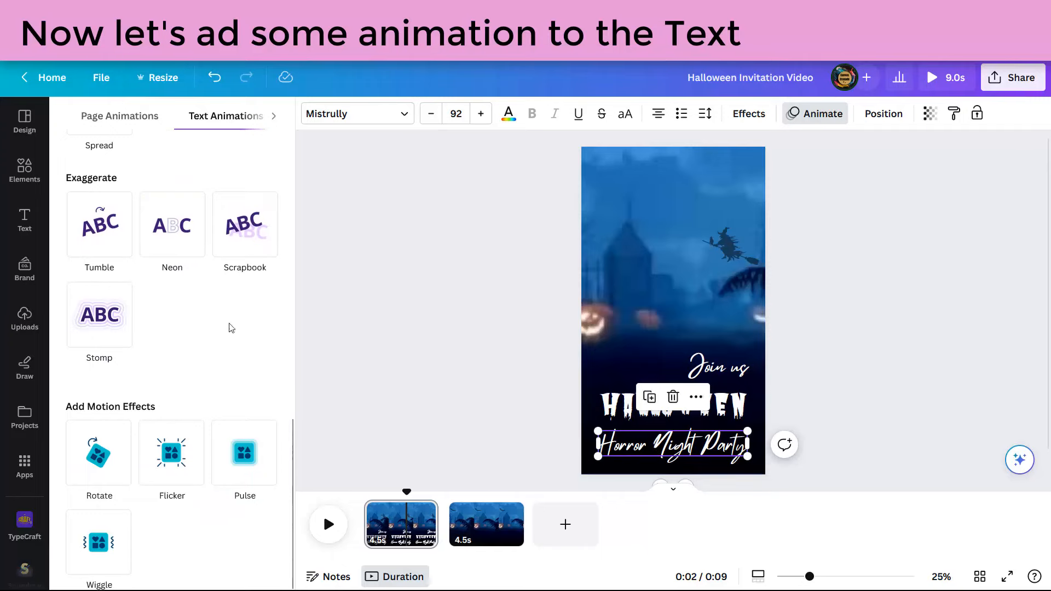
scroll(160, 255, up, 3)
click(100, 175)
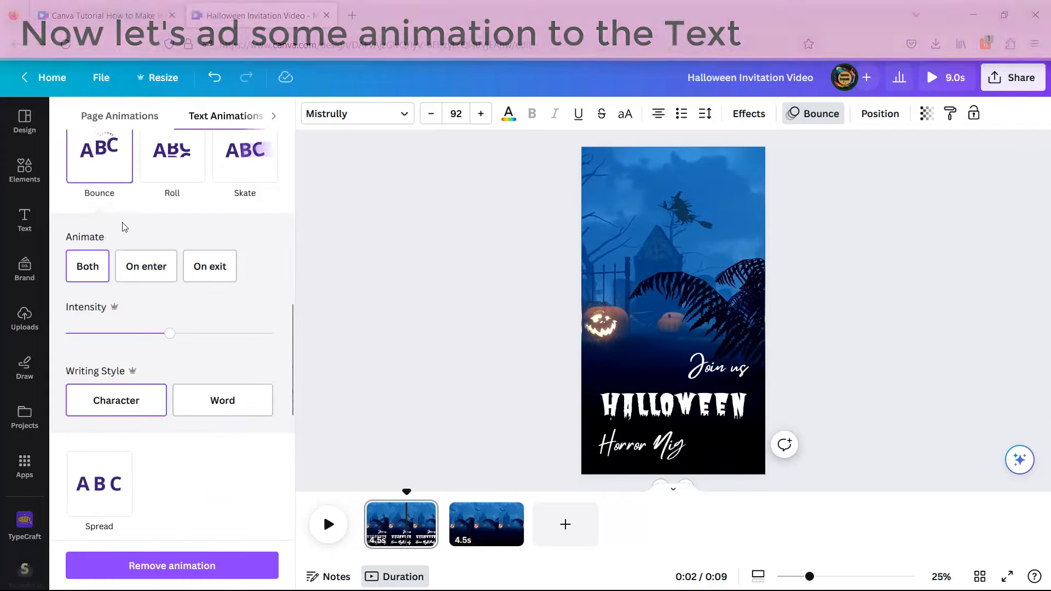
Play the first page from its start to check the text animations, and pause near its end.
click(432, 346)
drag(406, 493, 323, 549)
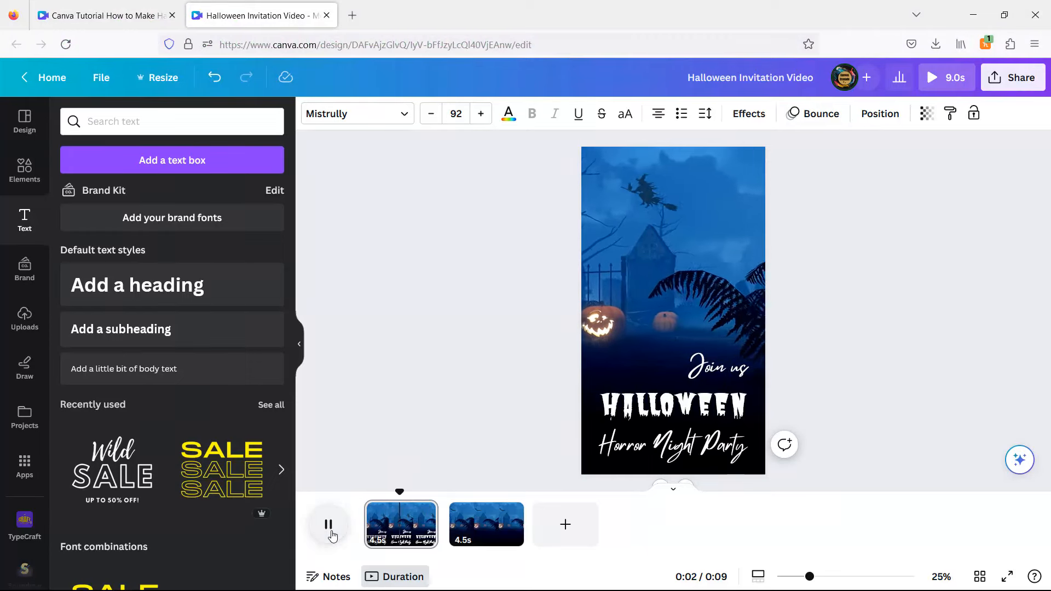
click(328, 527)
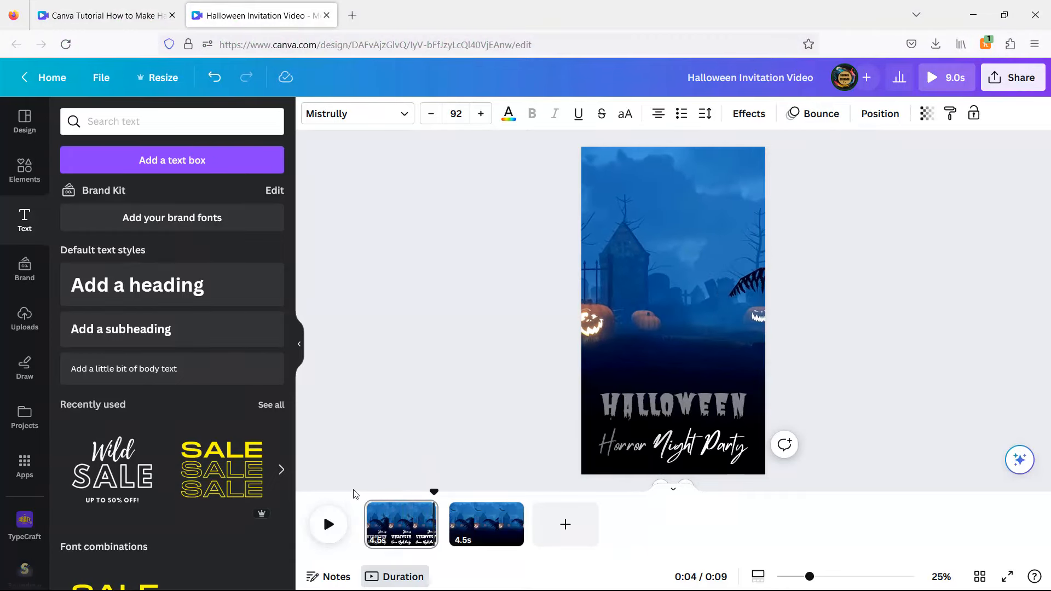
Add a Match & Move transition between the two pages and play the video across it to check it.
click(451, 536)
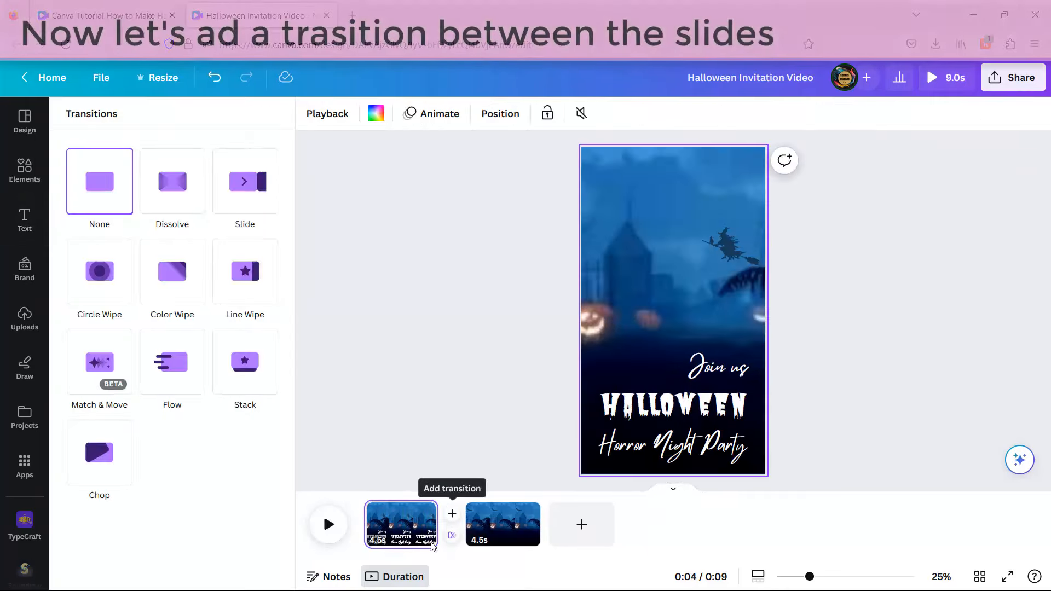
click(107, 364)
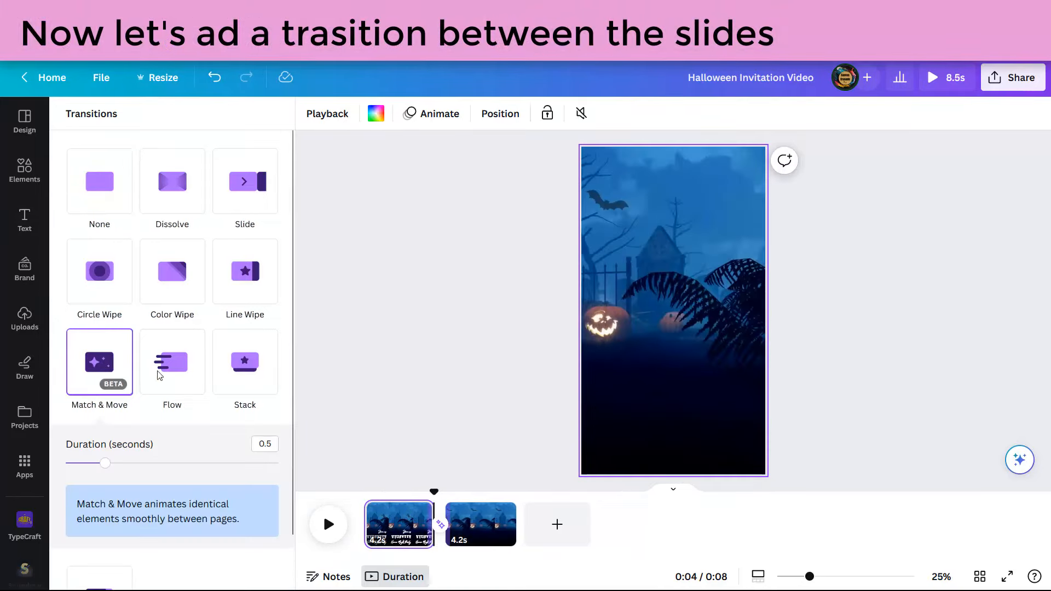
drag(434, 492, 393, 491)
click(327, 526)
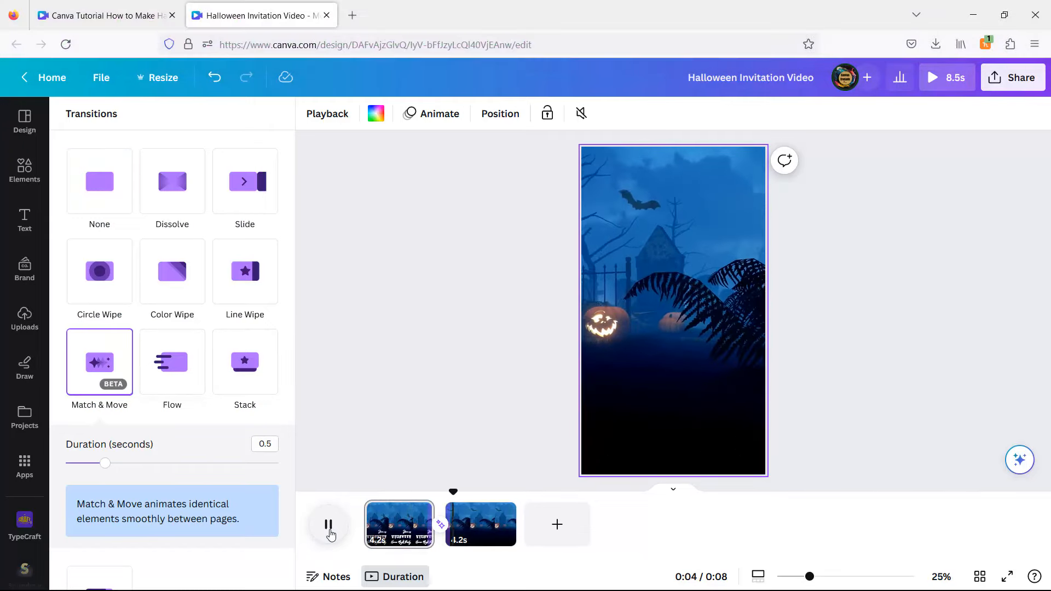
click(329, 526)
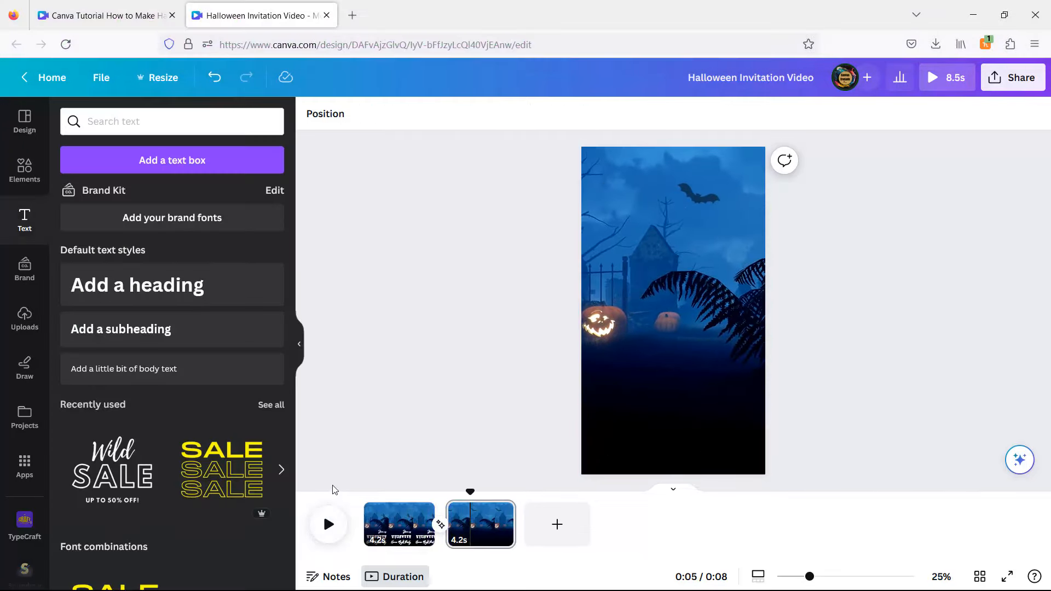
Add a heading reading "Sunday, Oct. 29 | 5 PM" to the second page and set its font to League Gothic.
click(178, 282)
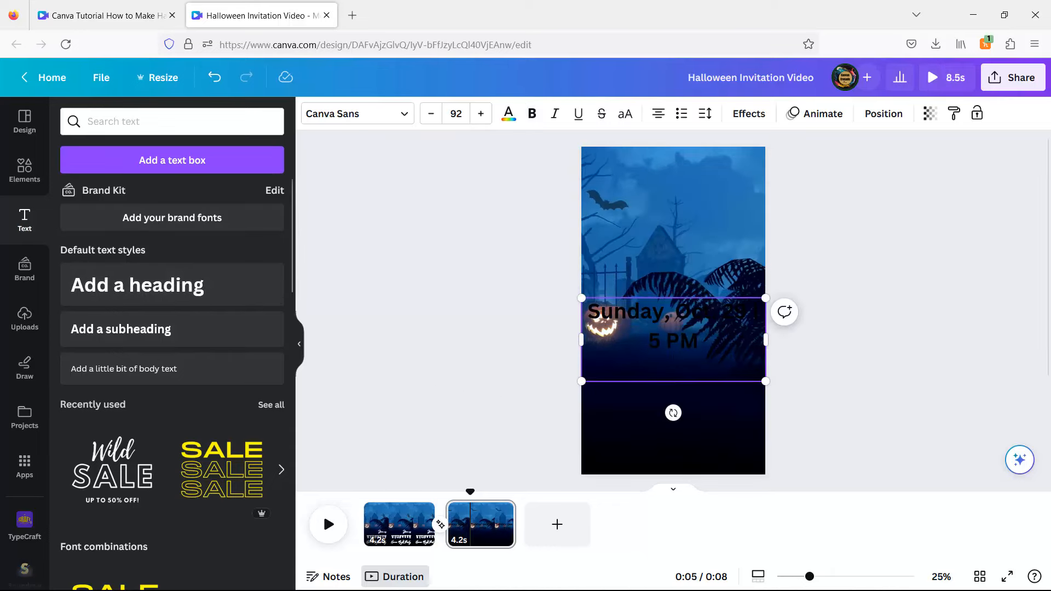
drag(699, 342, 598, 314)
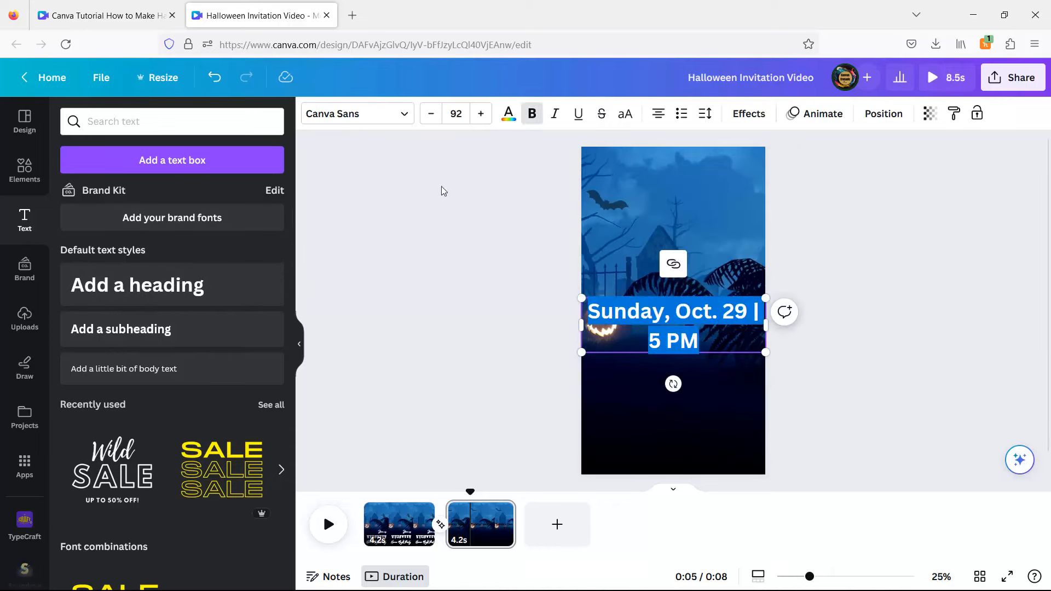
click(367, 117)
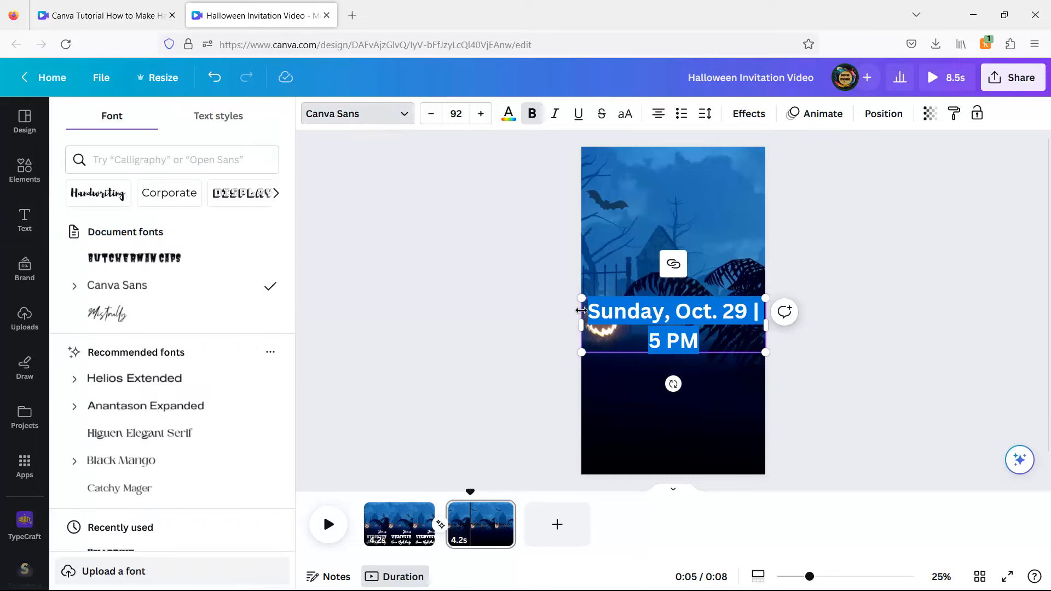
click(157, 160)
click(112, 308)
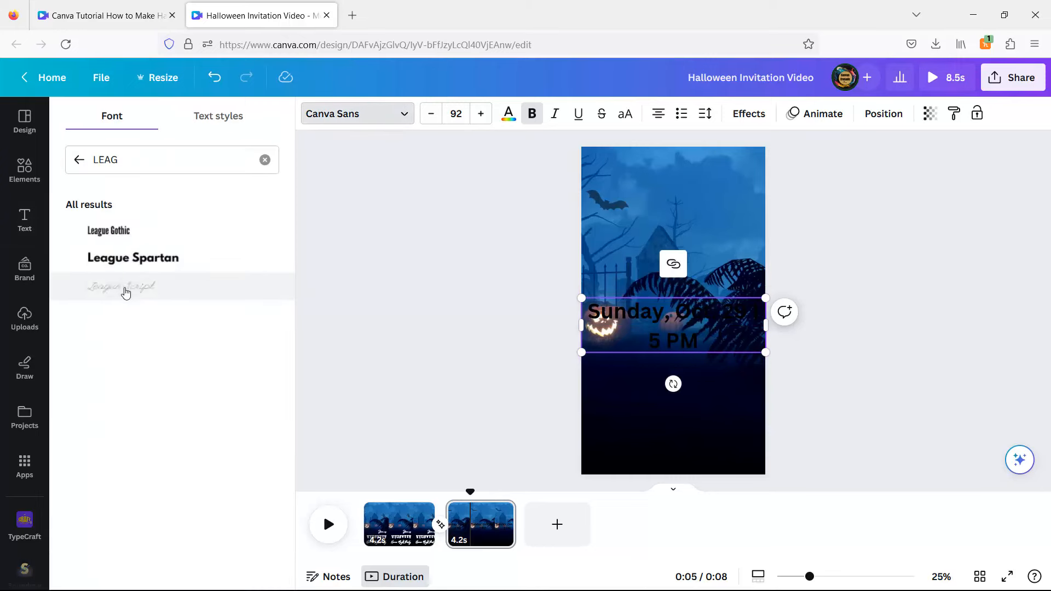
click(124, 230)
Format the date heading in white at font size 80 and move it down into the dark area below the pumpkins.
click(508, 113)
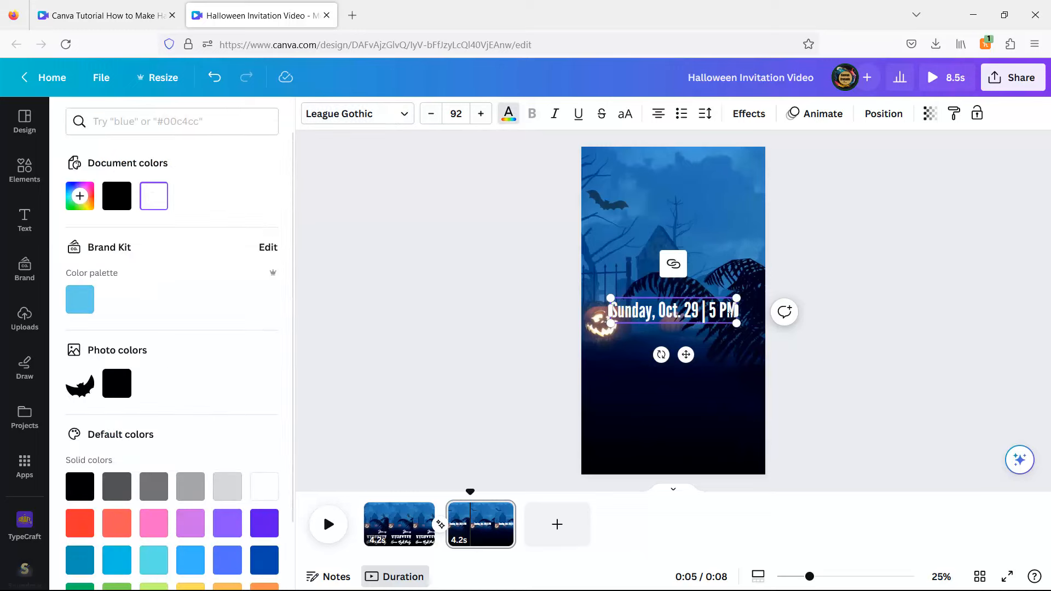
click(453, 113)
text(80)
key(Return)
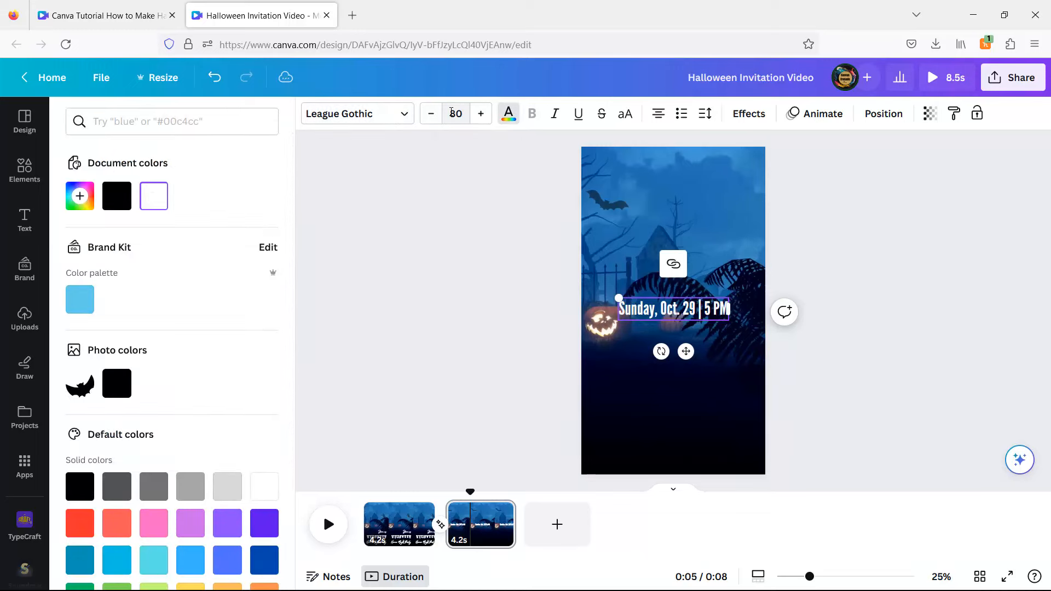
drag(686, 352, 680, 414)
click(491, 352)
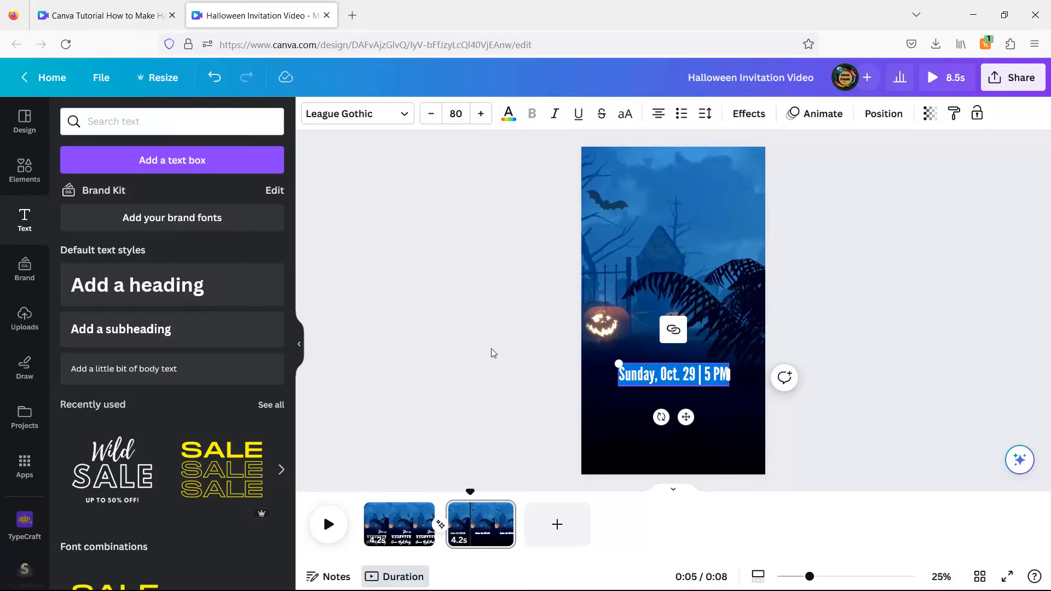
Duplicate the date heading and place the copy directly below the original, aligned with it.
click(651, 374)
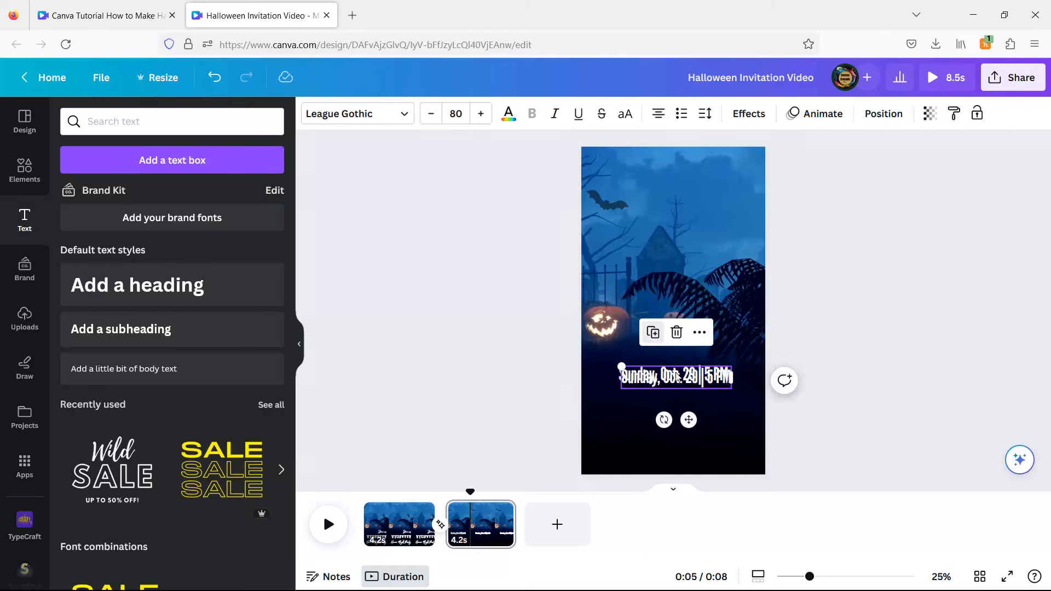
click(651, 331)
drag(688, 417, 688, 411)
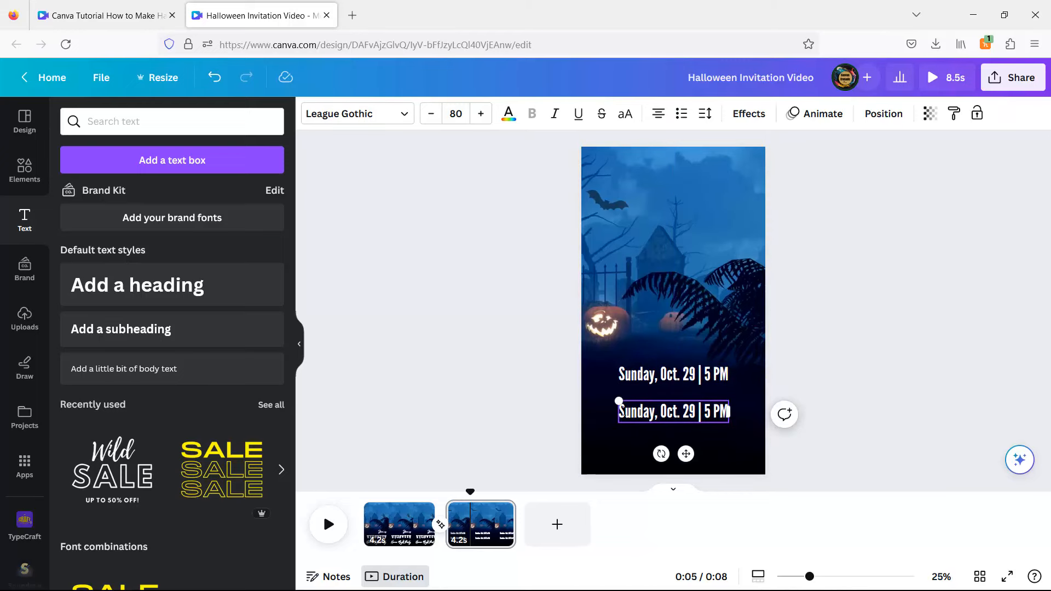
Replace the copied heading's text with the two-line party address and move it slightly closer to the date, centred on the page.
key(BackSpace)
text(123 Pumpkin Lane Broomstickville, Hauntsylvania)
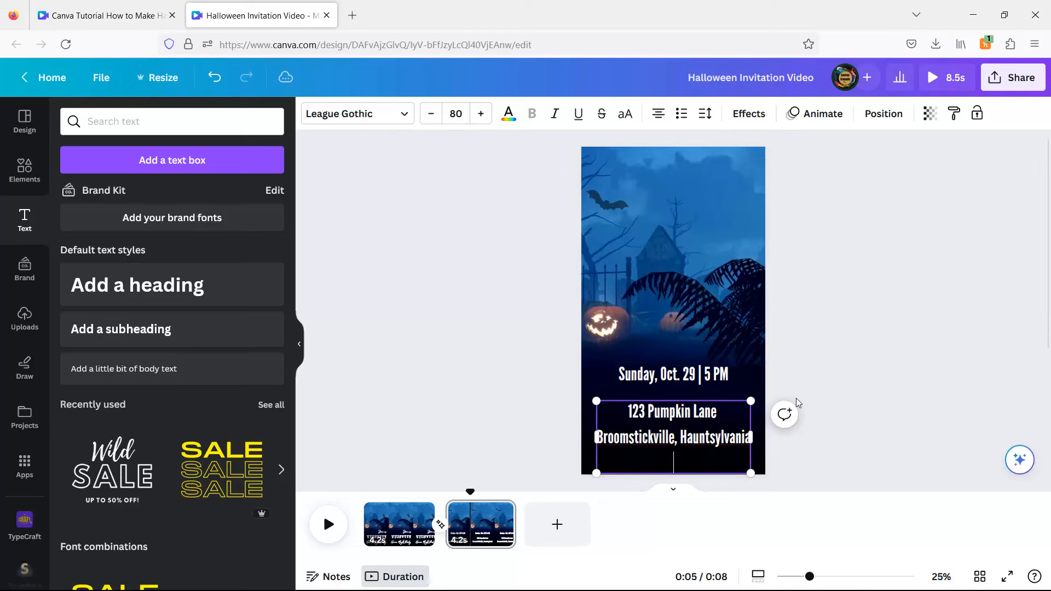
key(BackSpace)
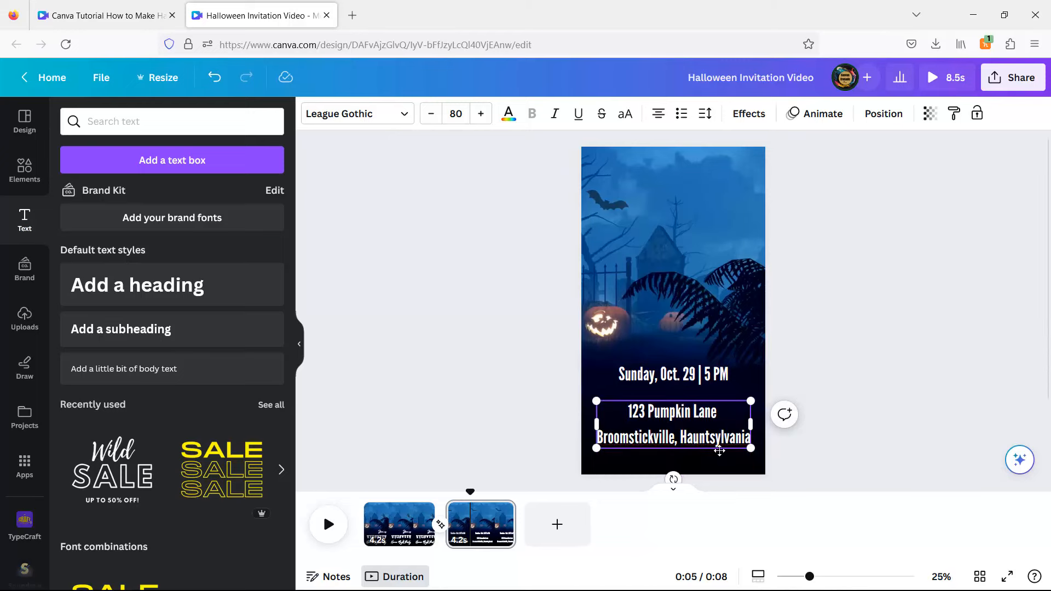
drag(717, 451, 717, 446)
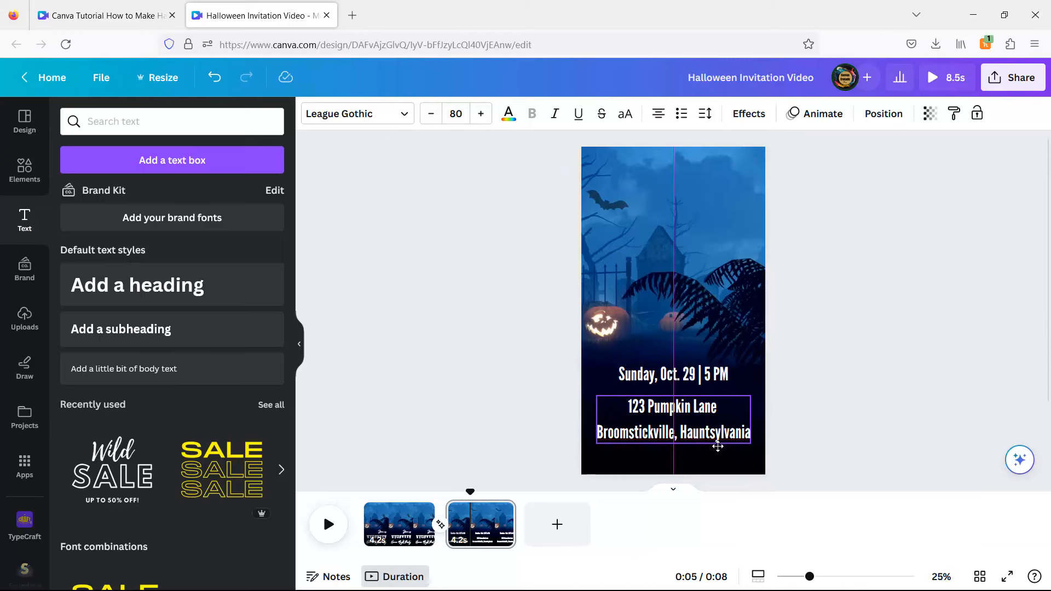
click(824, 379)
Search the graphics for "brush line" and add the thick white brush stroke to the second page.
click(25, 170)
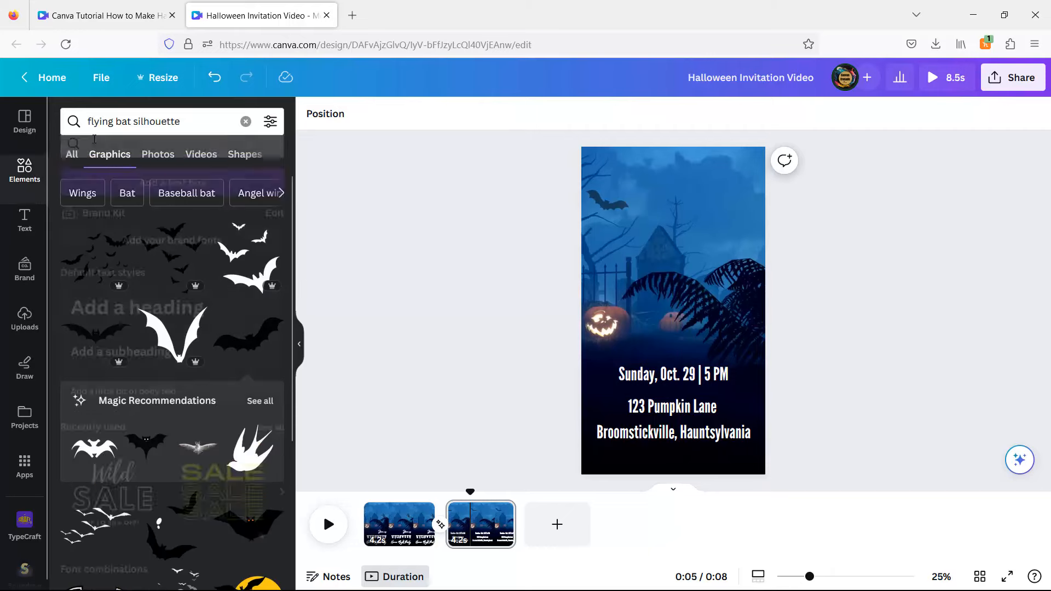
click(240, 121)
text(BR)
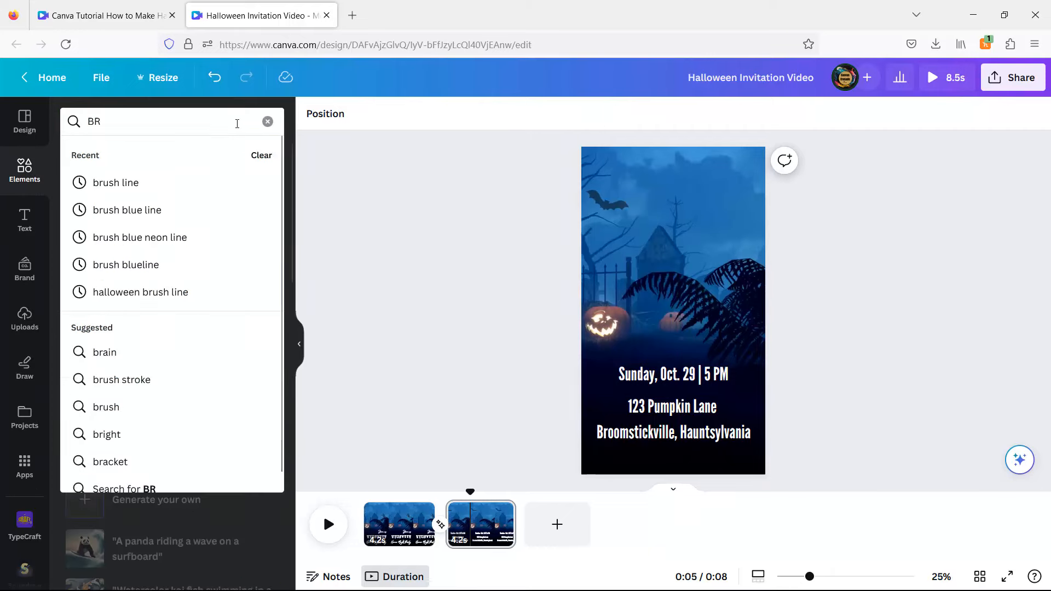
click(159, 181)
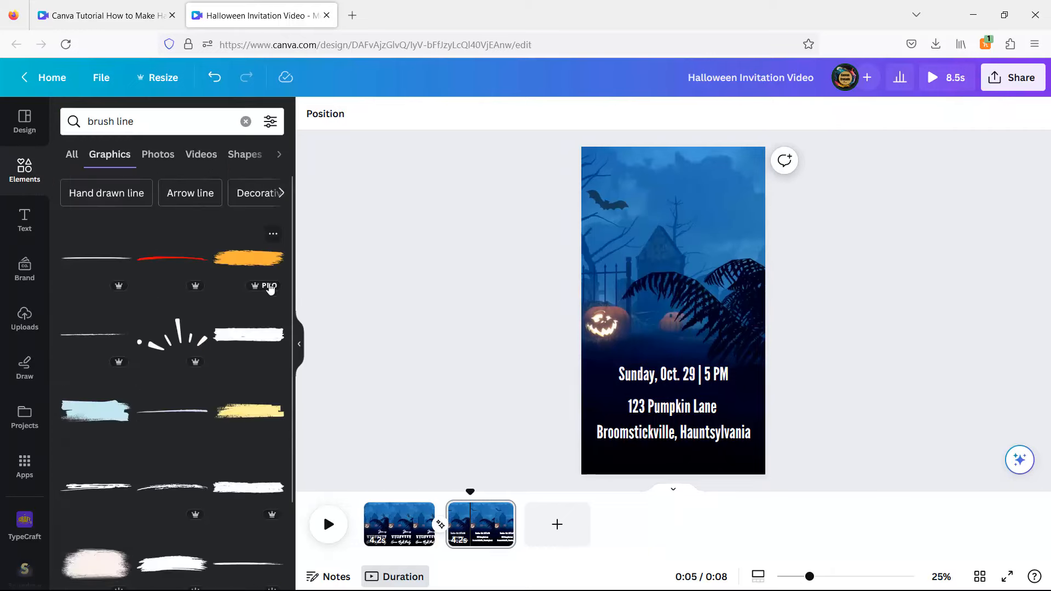
click(250, 337)
Enlarge the white brush stroke to roughly the width of the date text and place it over that line.
drag(633, 314, 600, 324)
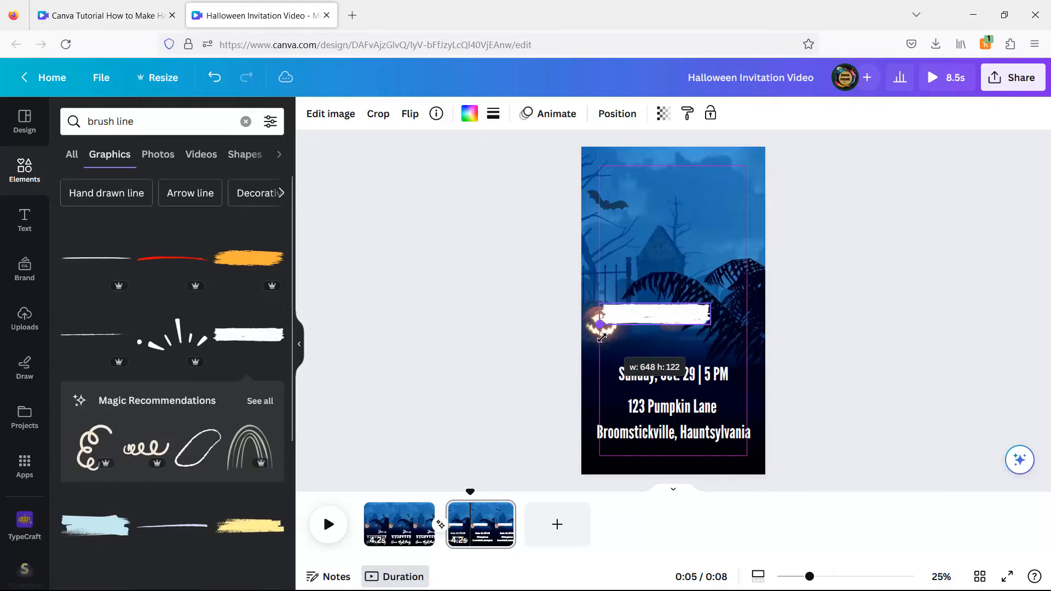
drag(713, 301, 732, 298)
drag(648, 312, 647, 375)
Recolor the brush stroke to a bright sky blue, about #21CAF8, using a custom color.
click(331, 115)
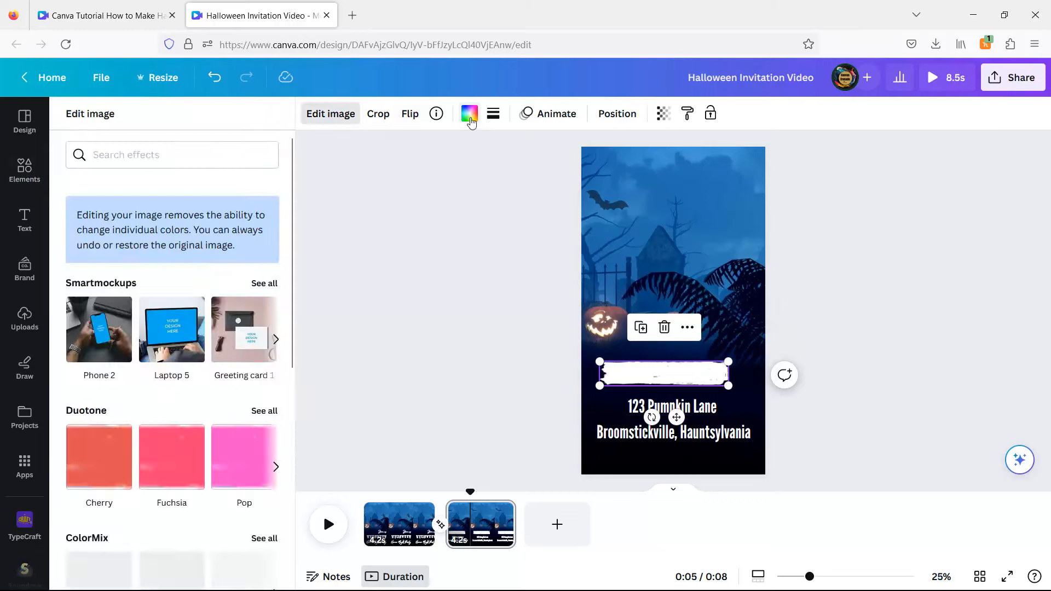
click(469, 113)
click(268, 566)
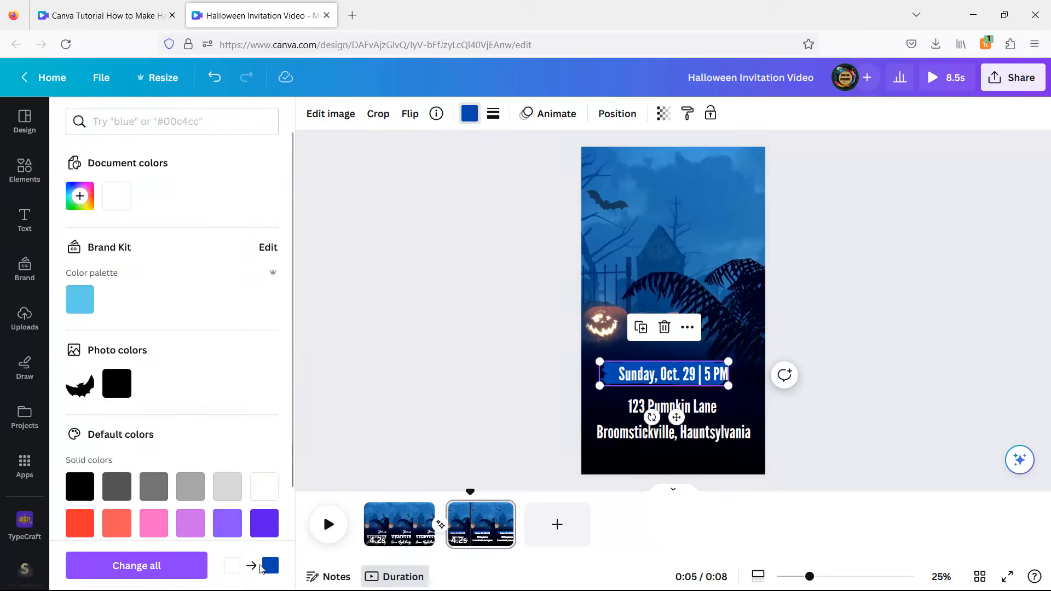
click(80, 299)
click(79, 195)
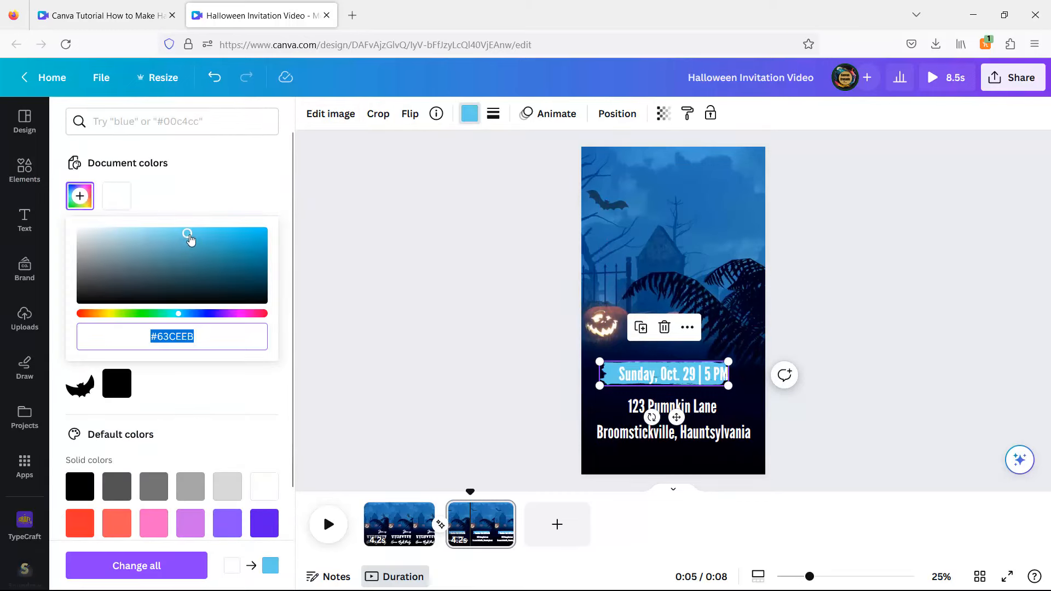
mouse_move(188, 234)
mouse_down()
mouse_move(204, 260)
mouse_move(203, 246)
mouse_up()
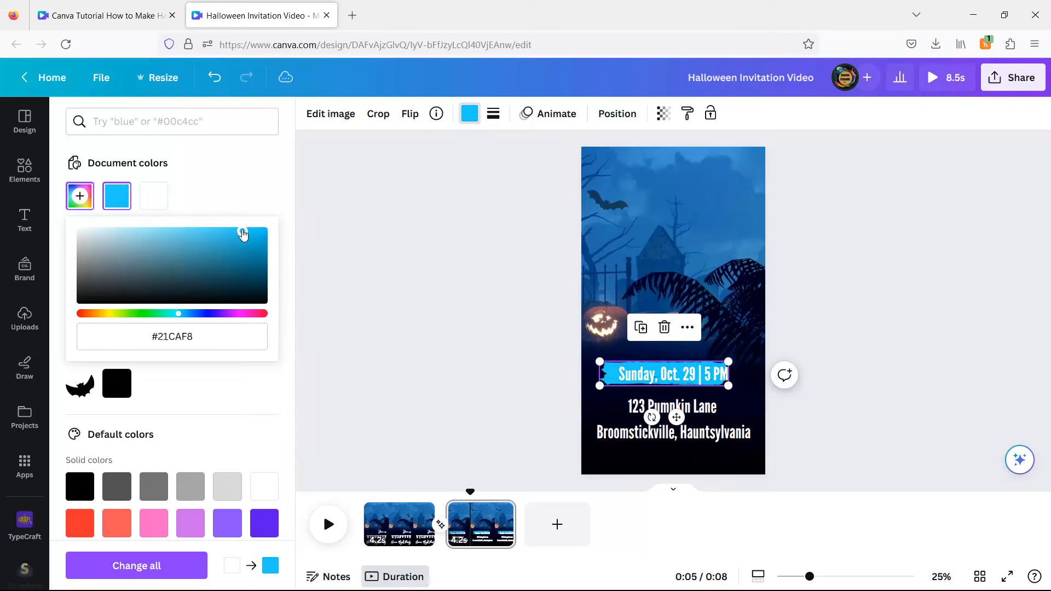
Enlarge the blue brush stroke slightly so that it extends past both ends of the date text.
drag(728, 385, 741, 386)
double_click(712, 379)
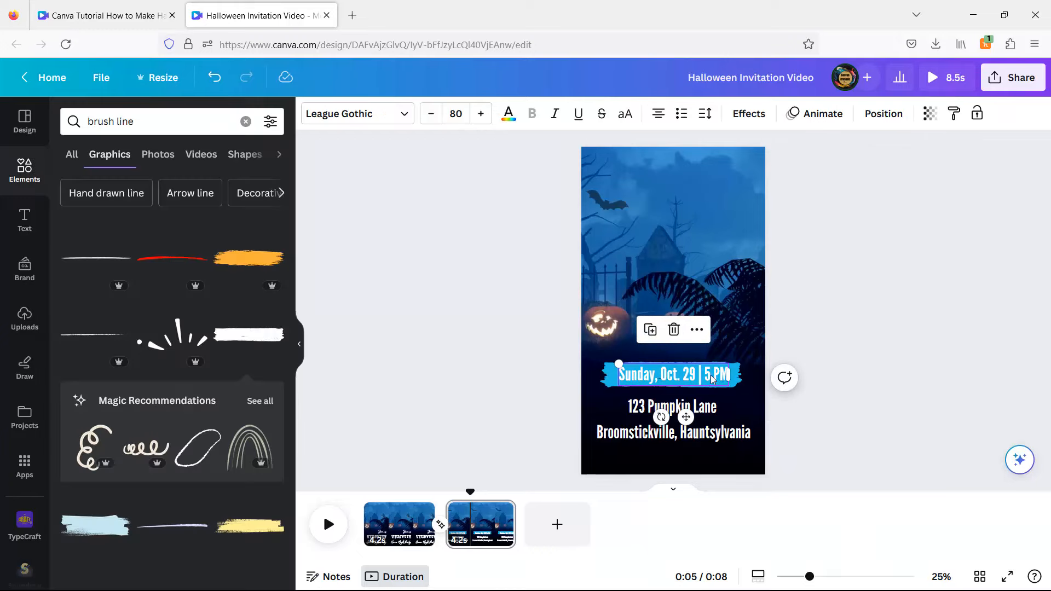
click(605, 378)
click(491, 360)
Set the address text's line spacing to 1.22 and move it slightly up toward the date line.
click(673, 420)
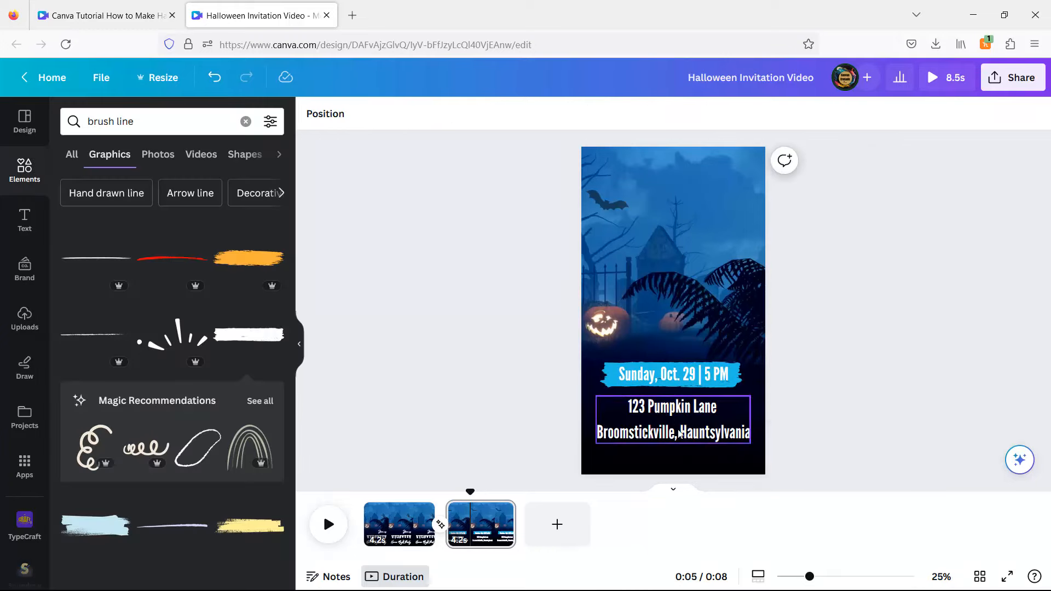
click(492, 258)
click(647, 416)
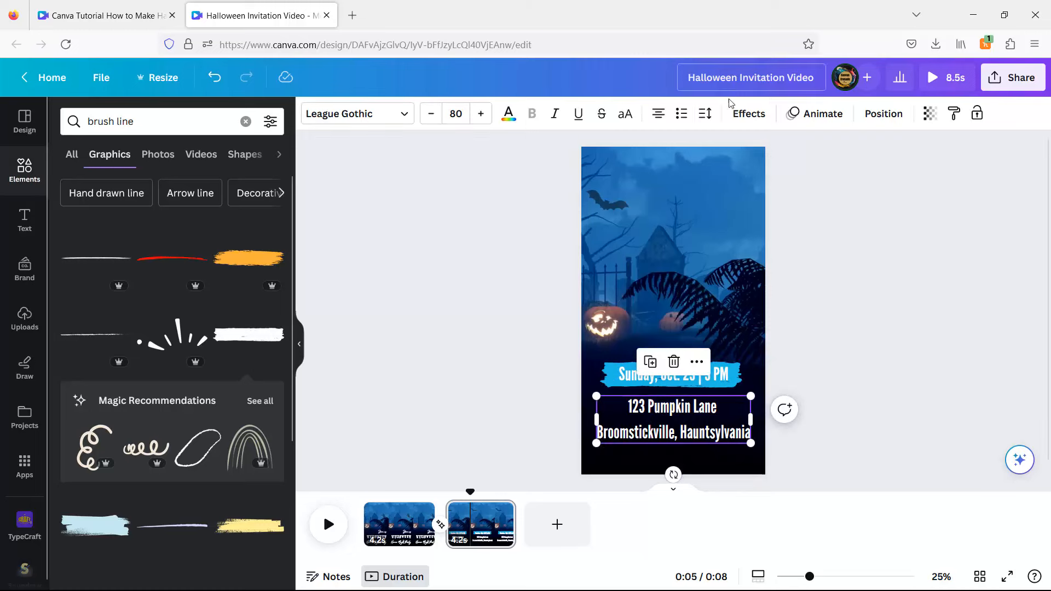
click(705, 113)
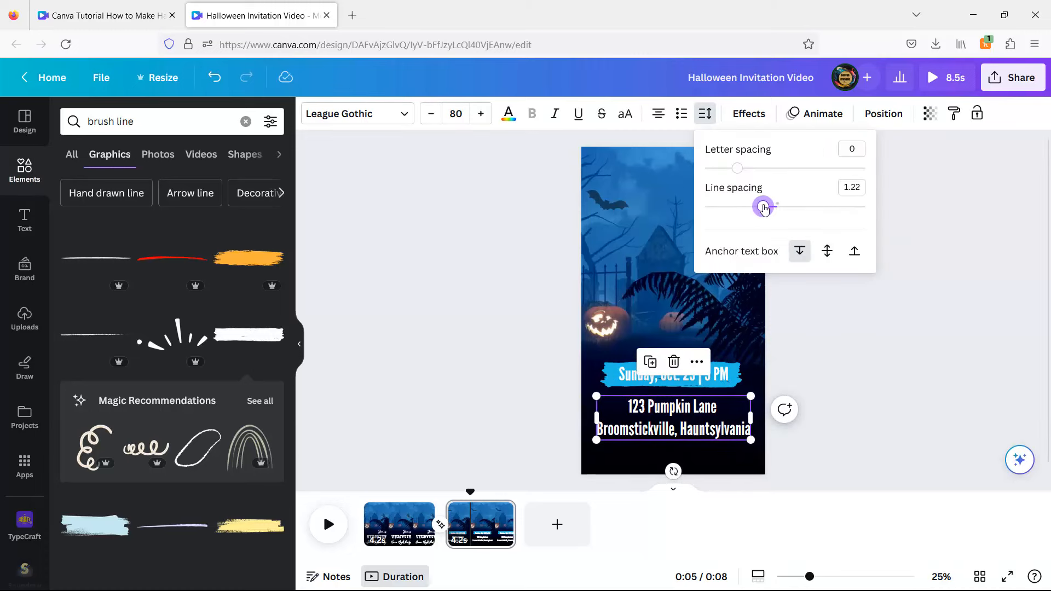
click(831, 337)
click(904, 445)
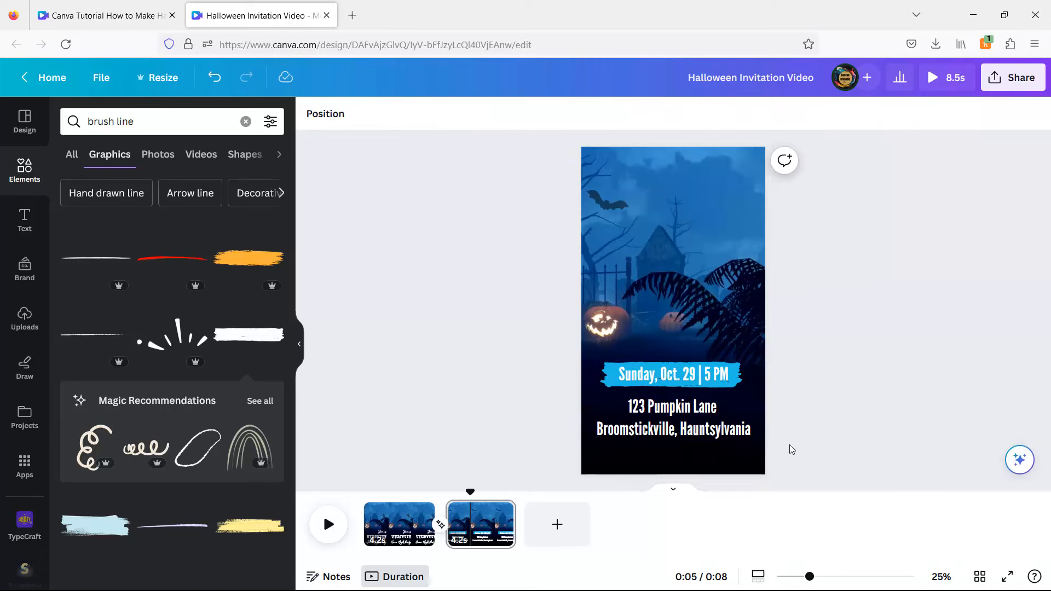
key(ctrl+z)
key(ctrl+z)
click(882, 339)
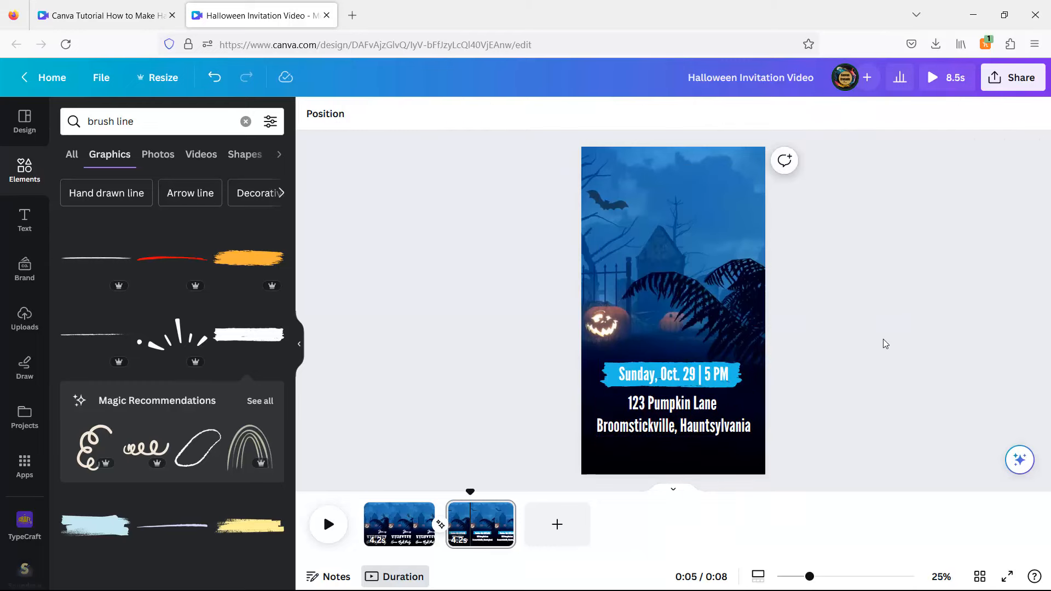
Apply the Breathe animation to both the blue brush stroke and the date text on the second page.
click(602, 381)
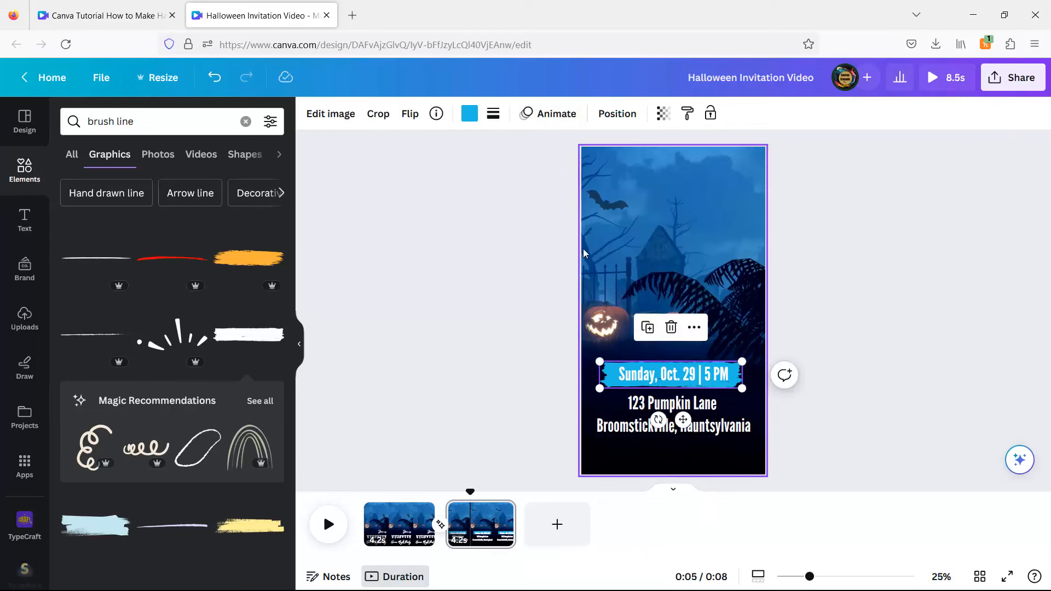
click(613, 116)
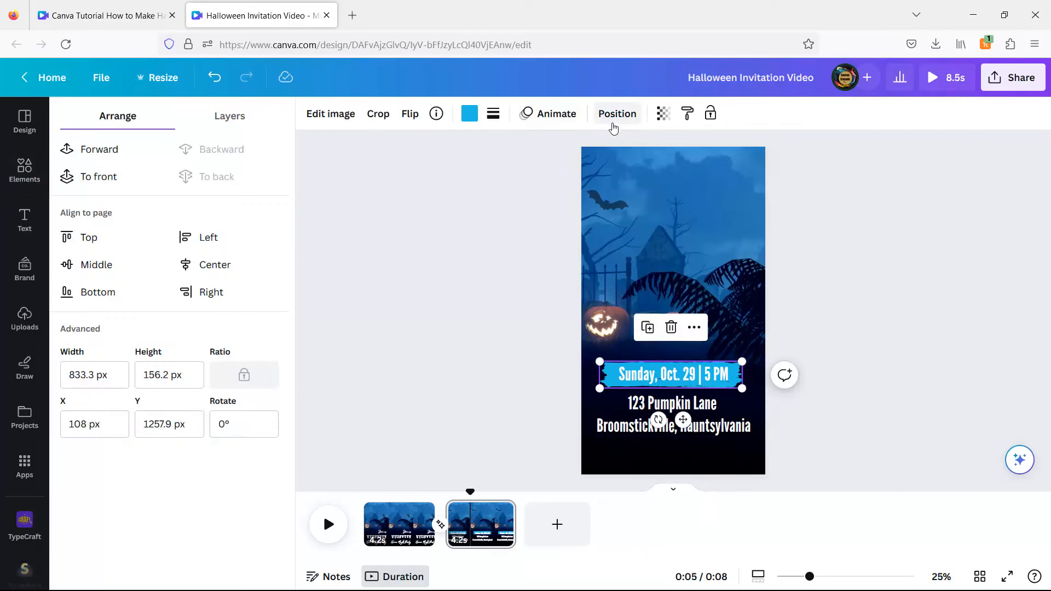
click(562, 117)
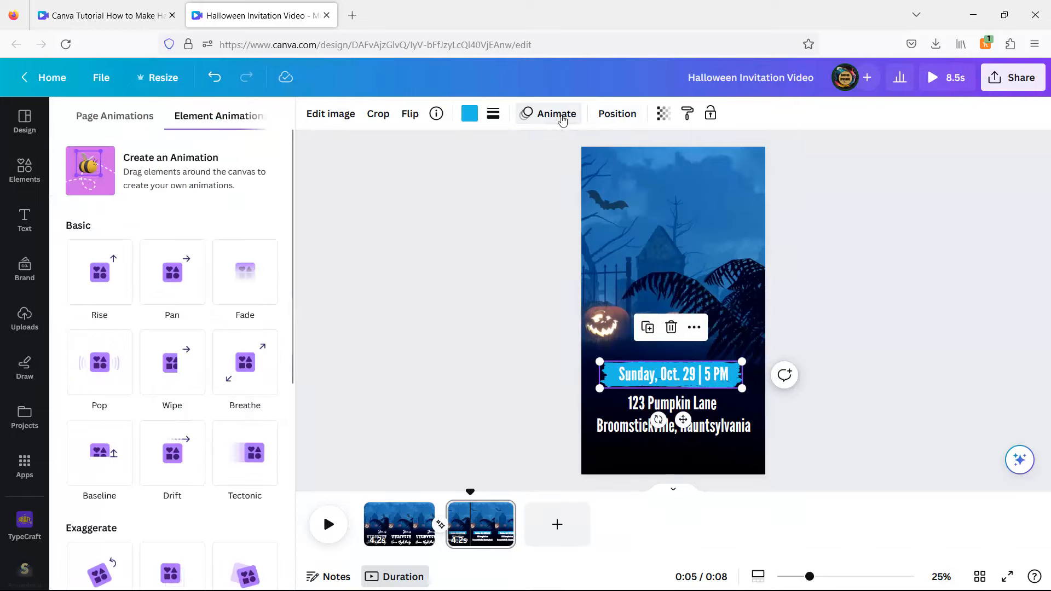
click(245, 366)
click(602, 378)
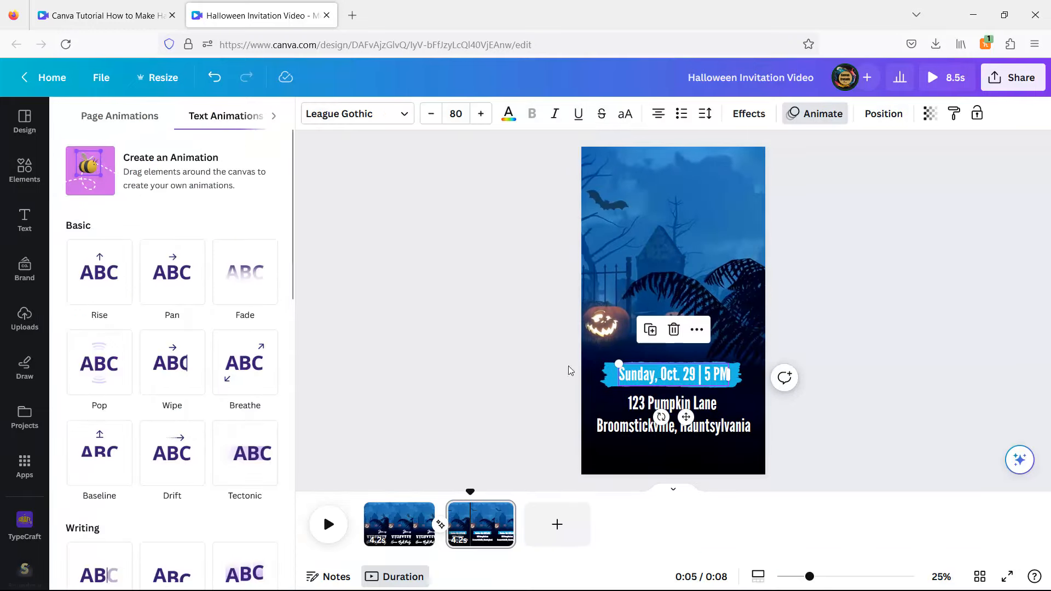
click(253, 371)
Apply the Fade animation to the address text, set to On enter with the Character writing style.
click(654, 418)
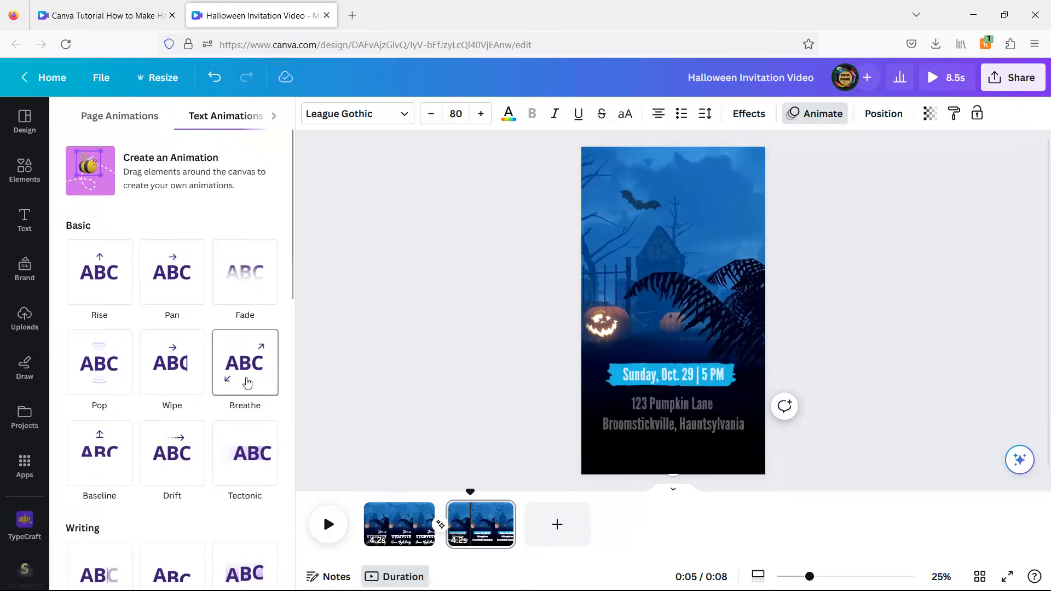
click(251, 289)
click(94, 482)
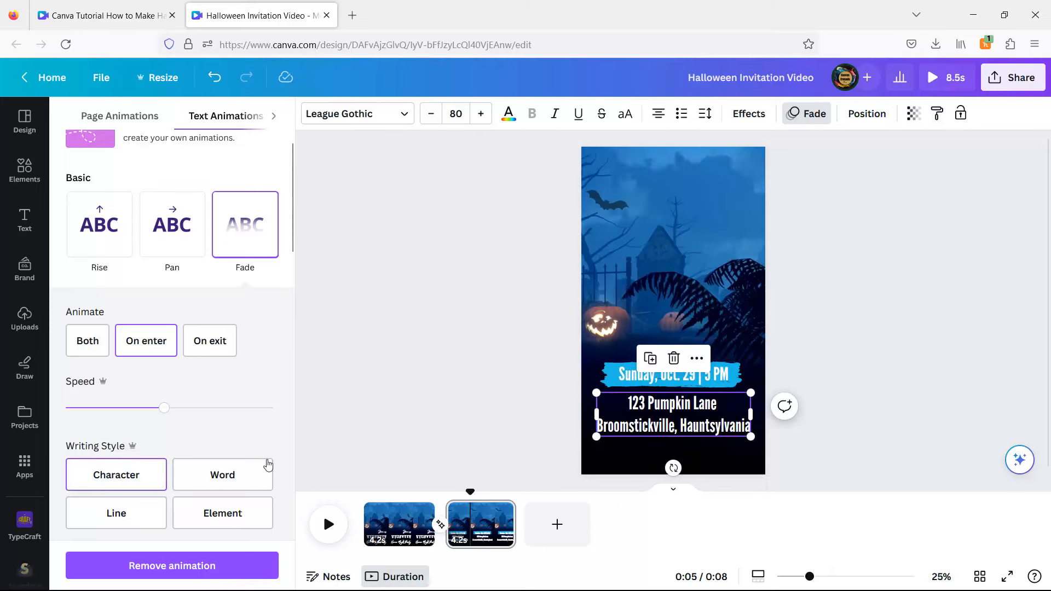
key(Escape)
click(426, 384)
Search the photos for "black cat eyes", add the yellow eyes on black to the second page and remove the photo's background.
click(245, 120)
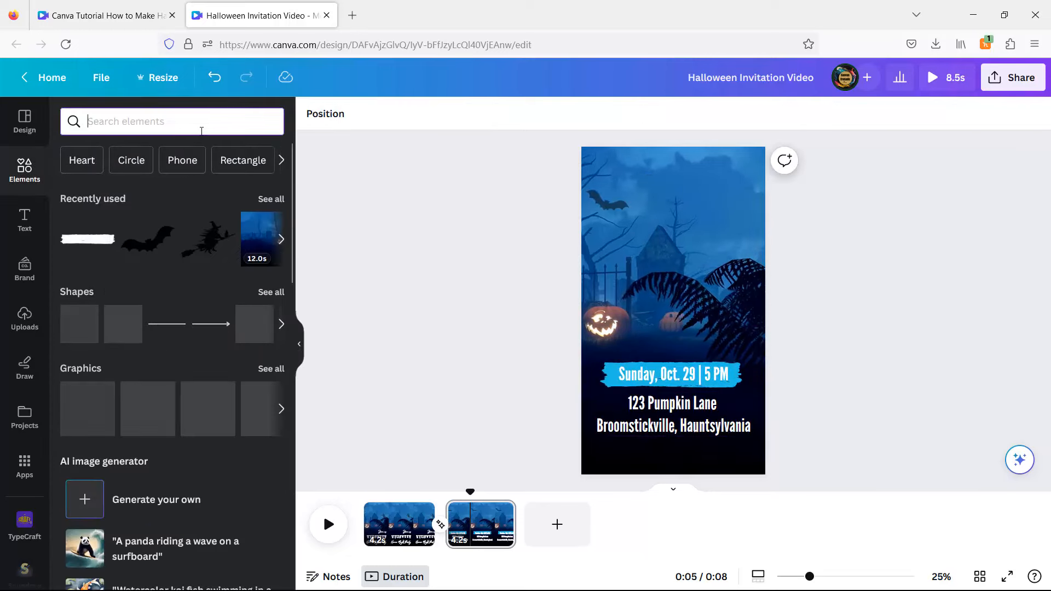
text(BLACK)
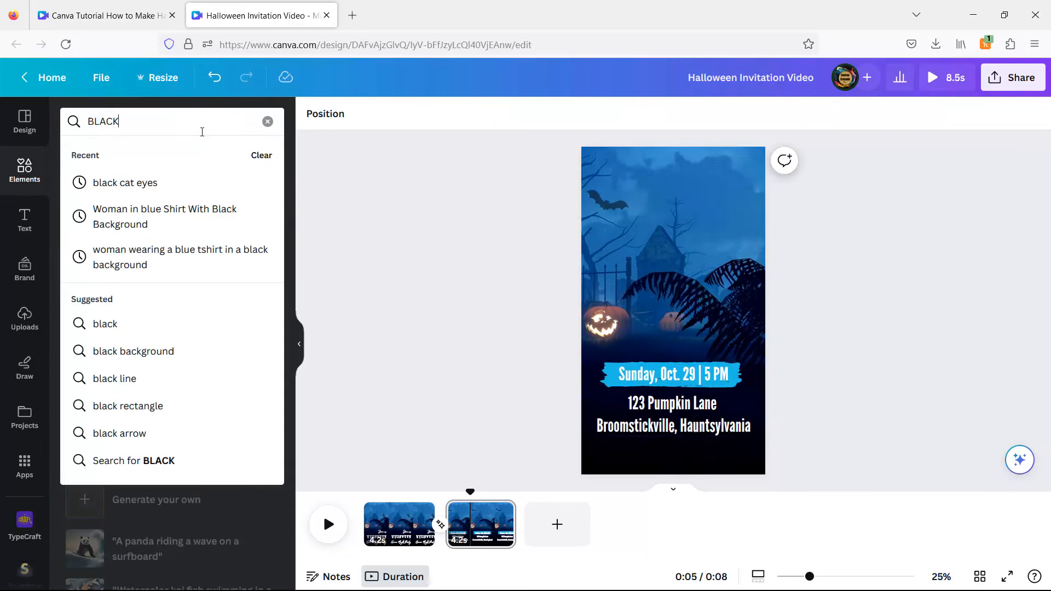
click(164, 183)
click(273, 322)
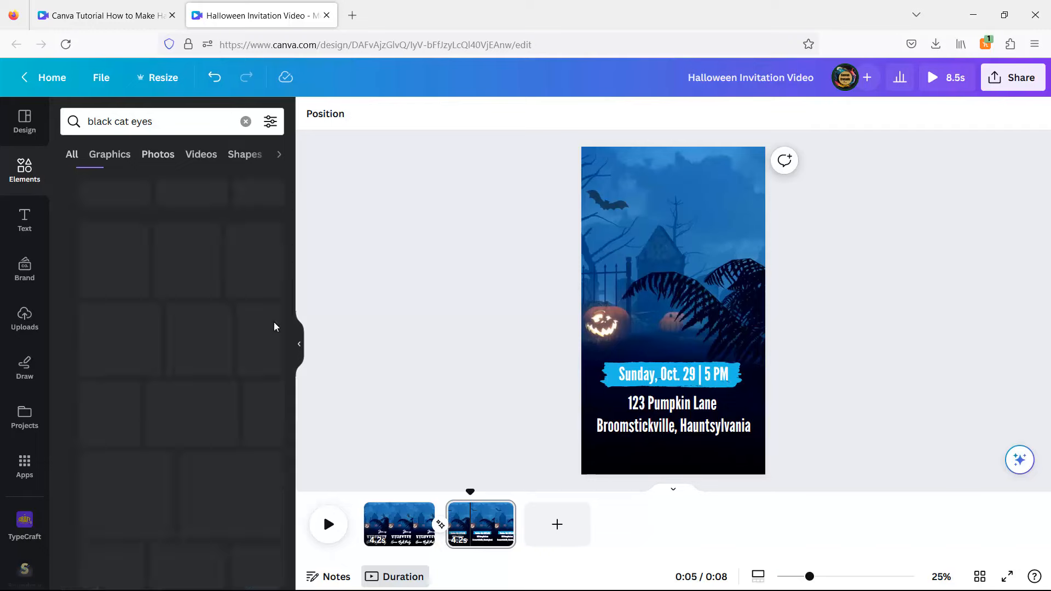
click(233, 460)
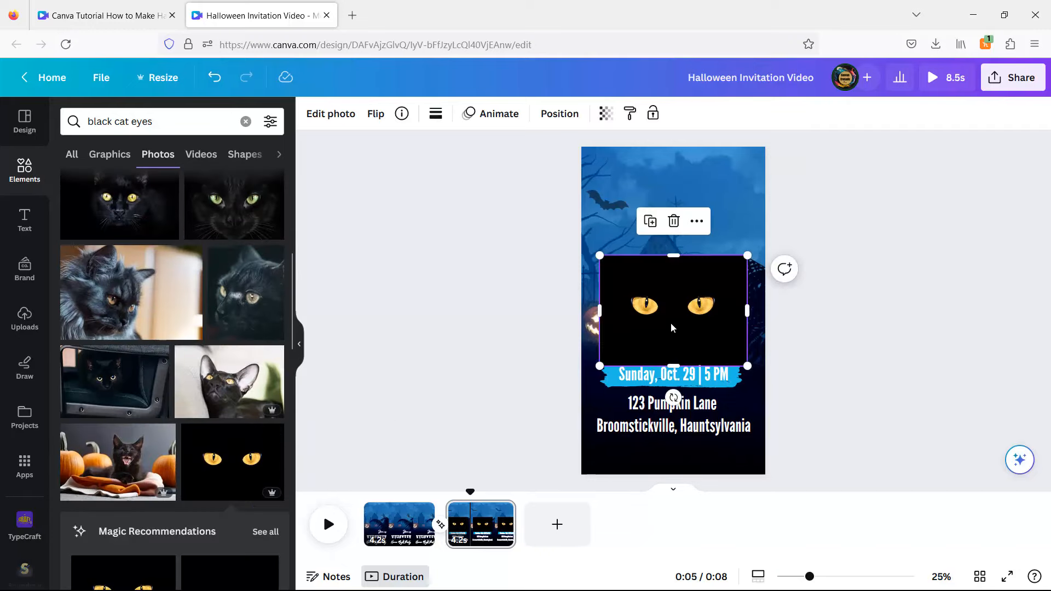
click(330, 114)
click(105, 214)
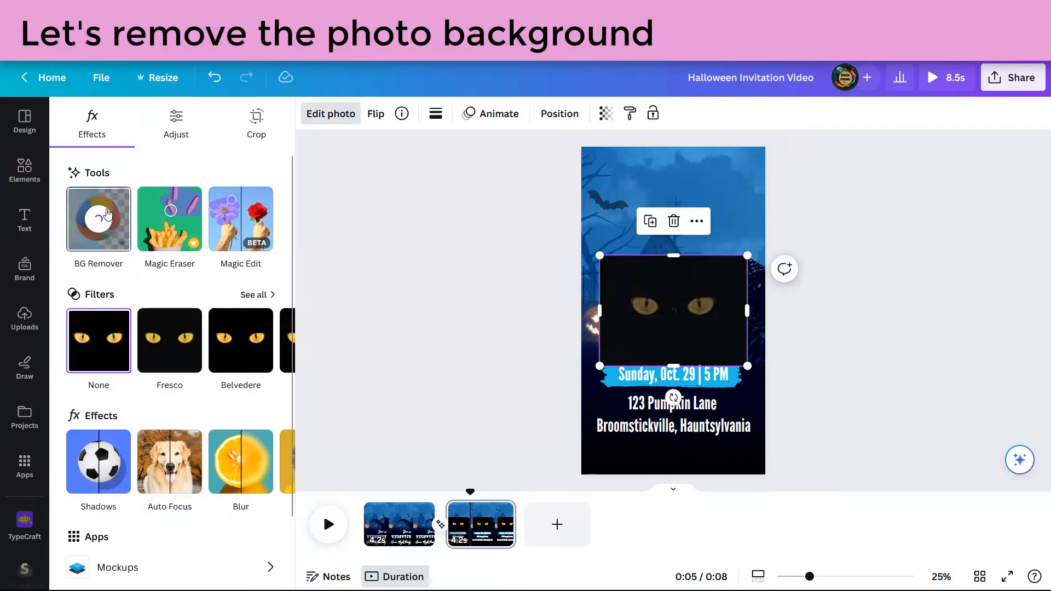
Crop and shrink the cat eyes photo and center it at the bottom of the page, below the address.
drag(600, 366, 684, 298)
drag(665, 253, 598, 428)
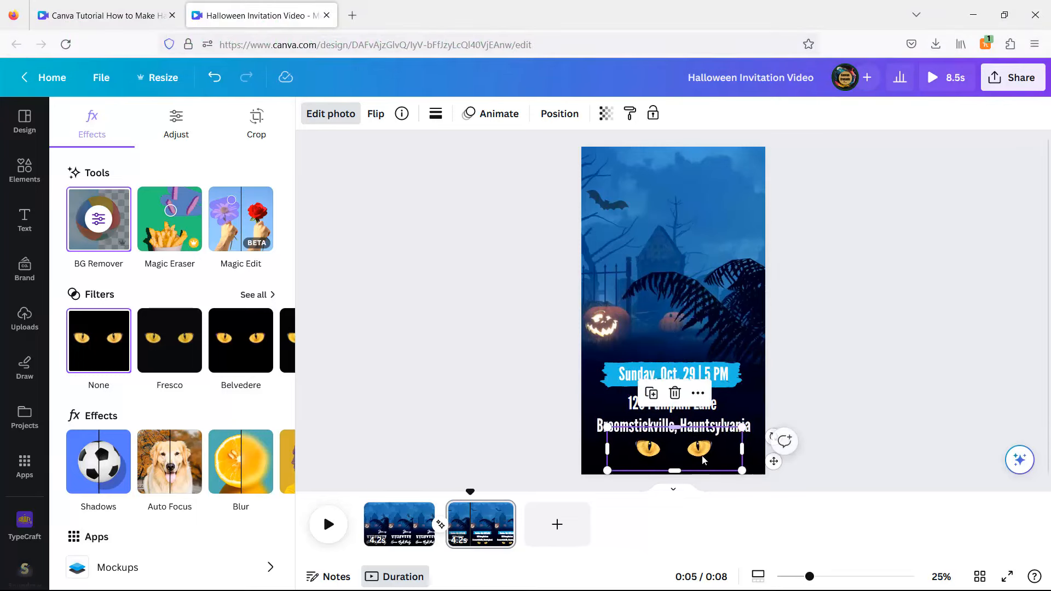
mouse_move(676, 454)
mouse_down()
mouse_move(694, 457)
mouse_move(682, 459)
mouse_up()
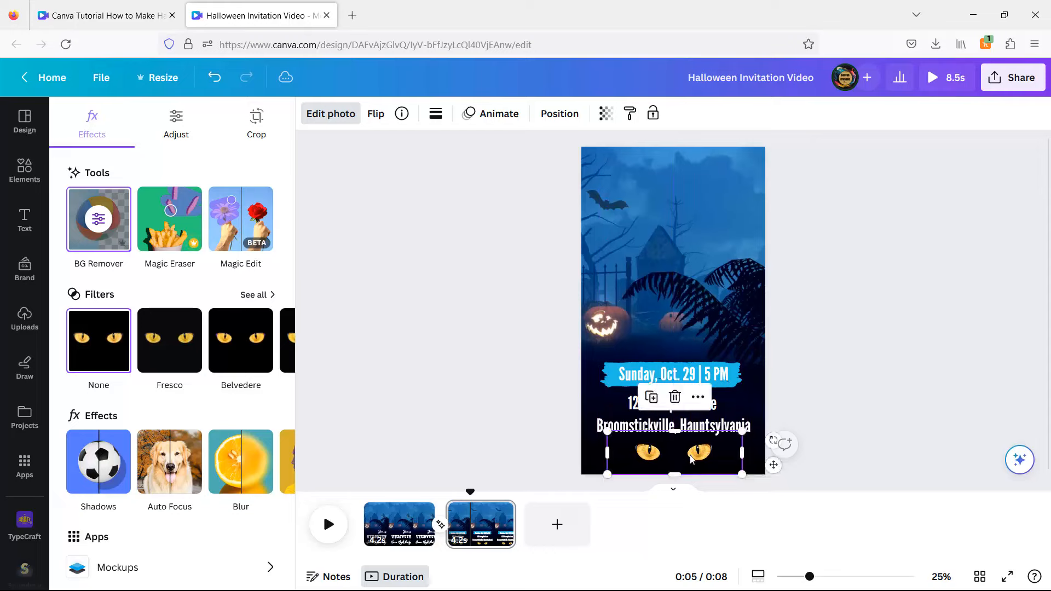
click(828, 356)
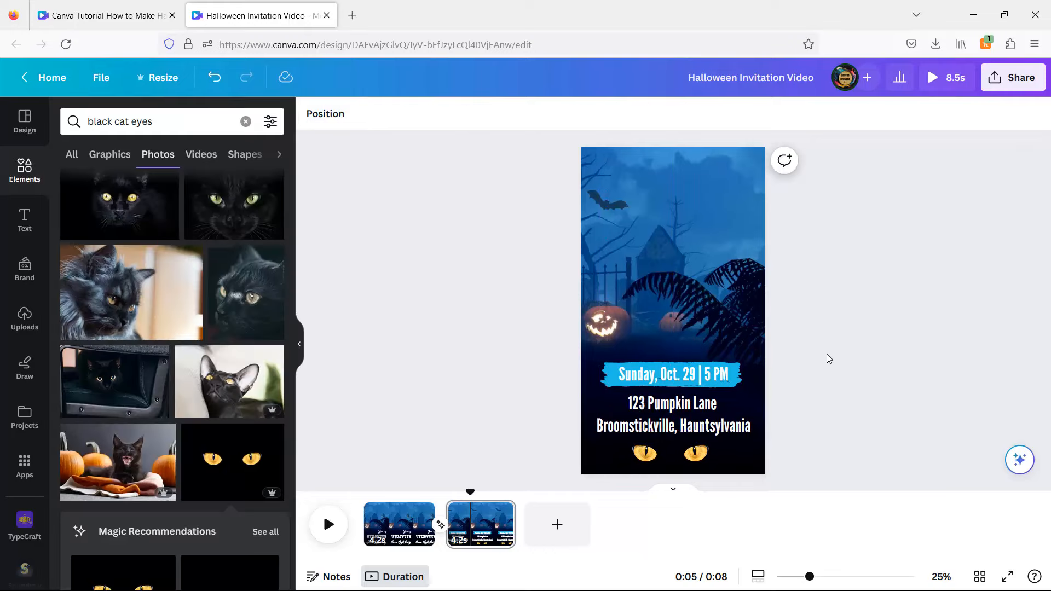
Play the video from the beginning to check the animations on both pages.
drag(470, 493, 365, 493)
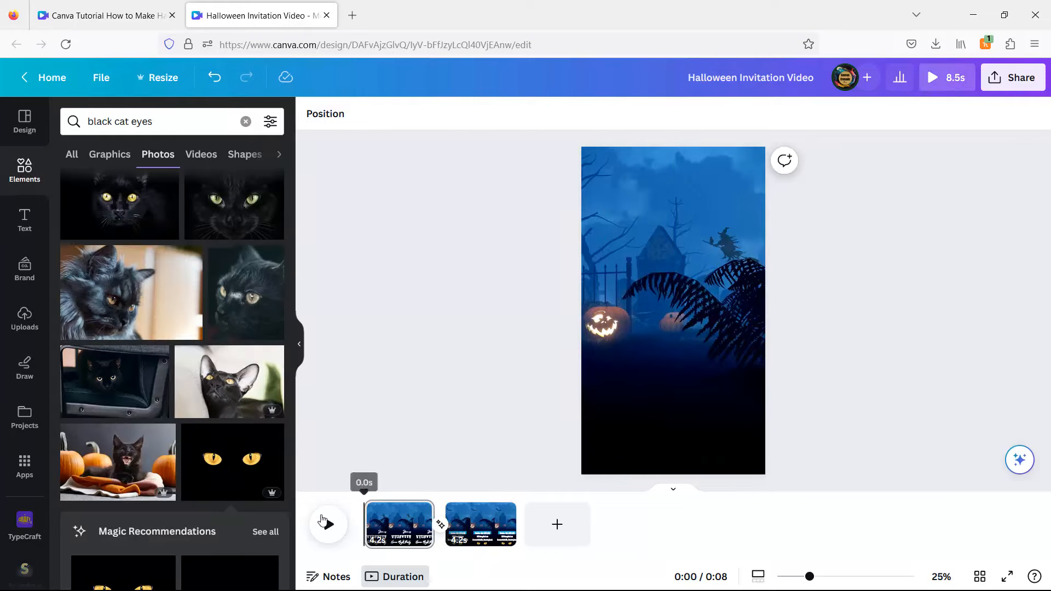
click(328, 524)
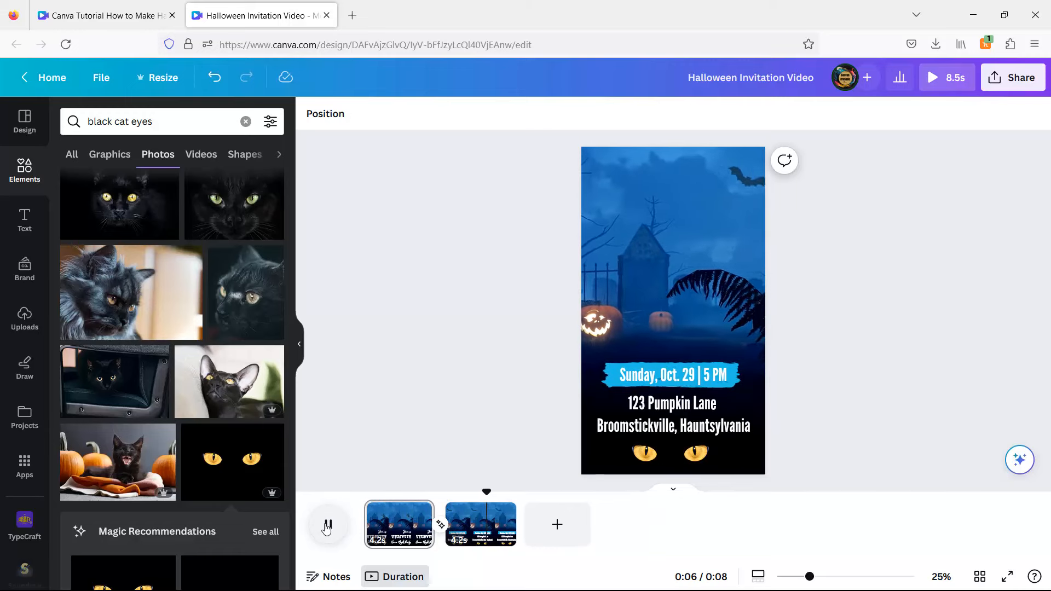
click(328, 525)
Add a blank third page and lengthen the first two pages to 4.5 seconds each.
click(558, 525)
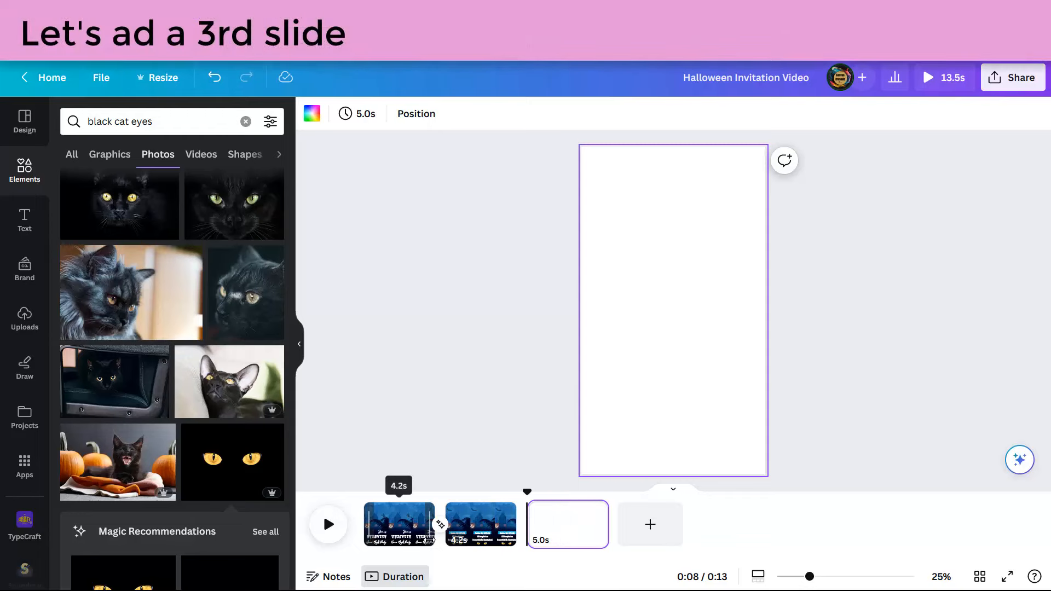
drag(431, 538, 438, 538)
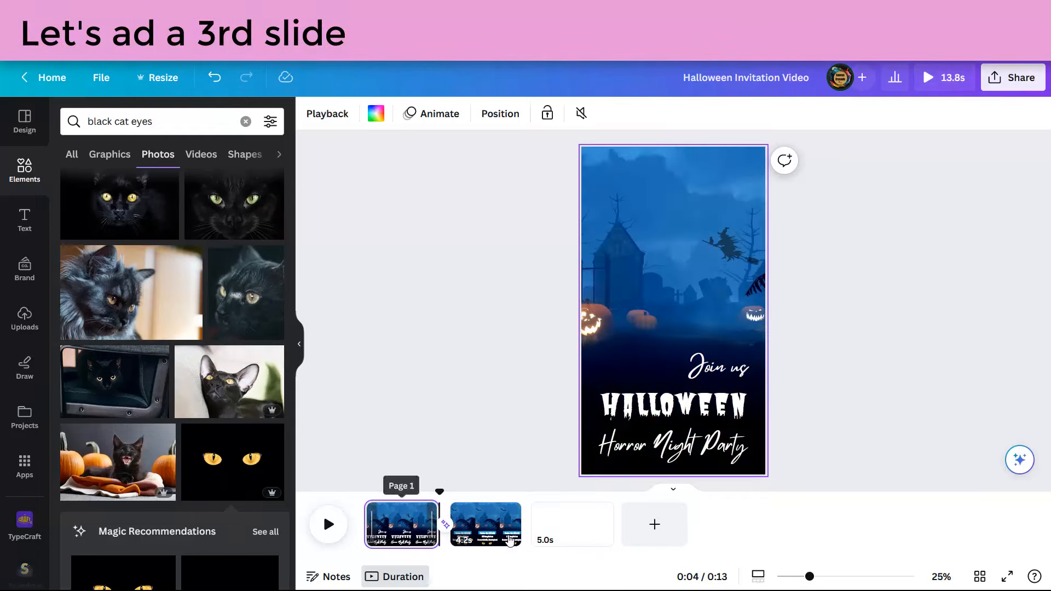
drag(519, 529, 525, 528)
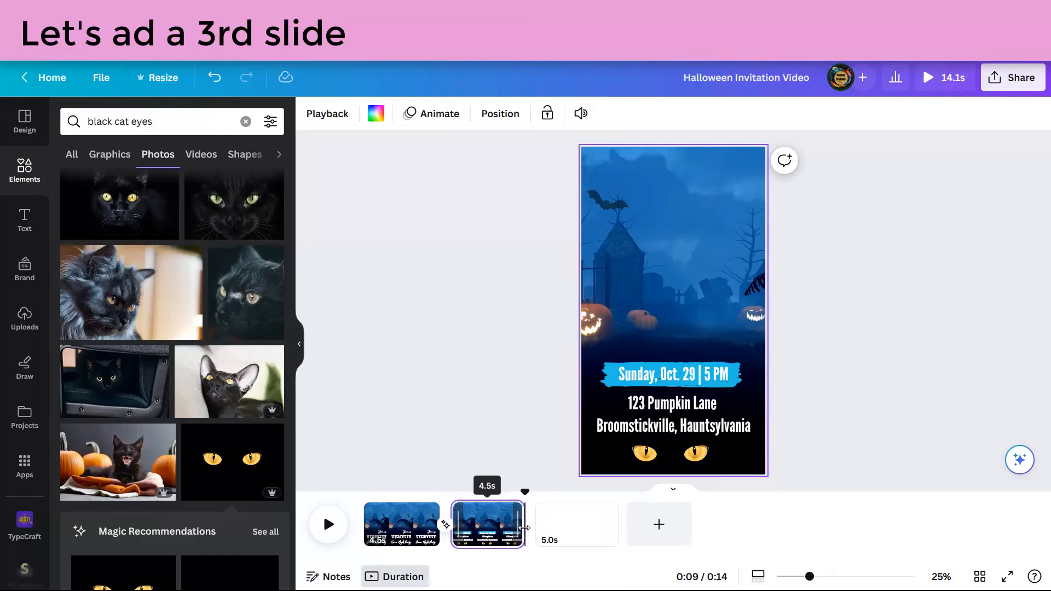
Search the elements for "skeletons hanging from the gallows" and show all the matching videos.
click(245, 121)
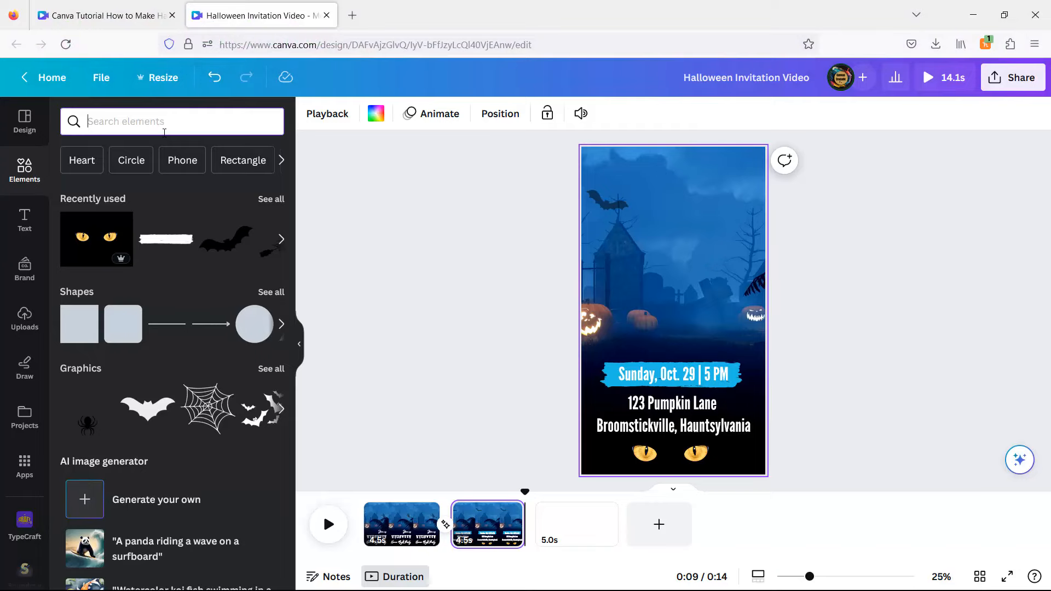
text(SKE)
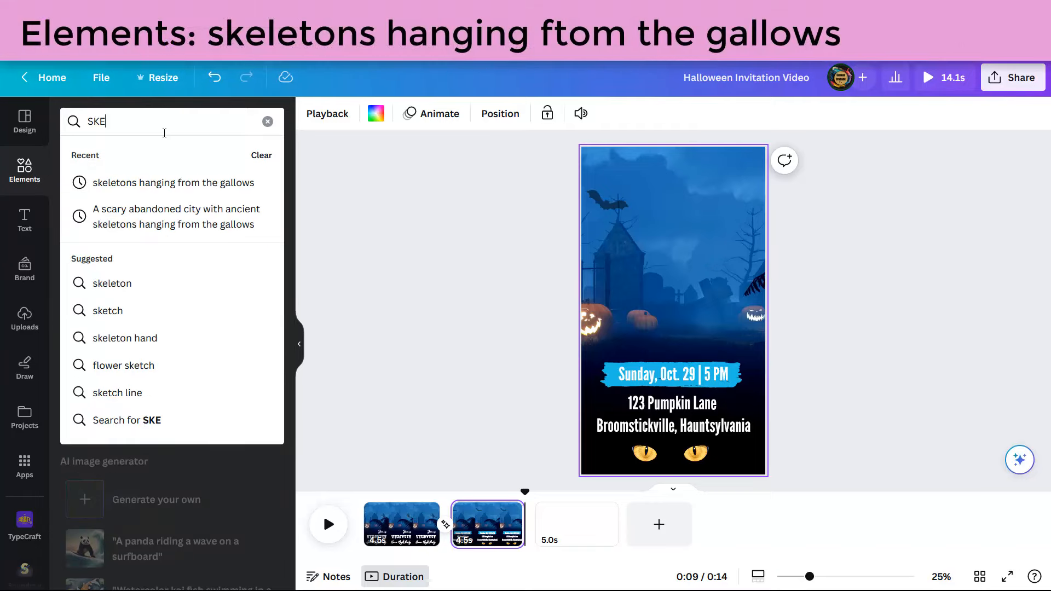
click(173, 184)
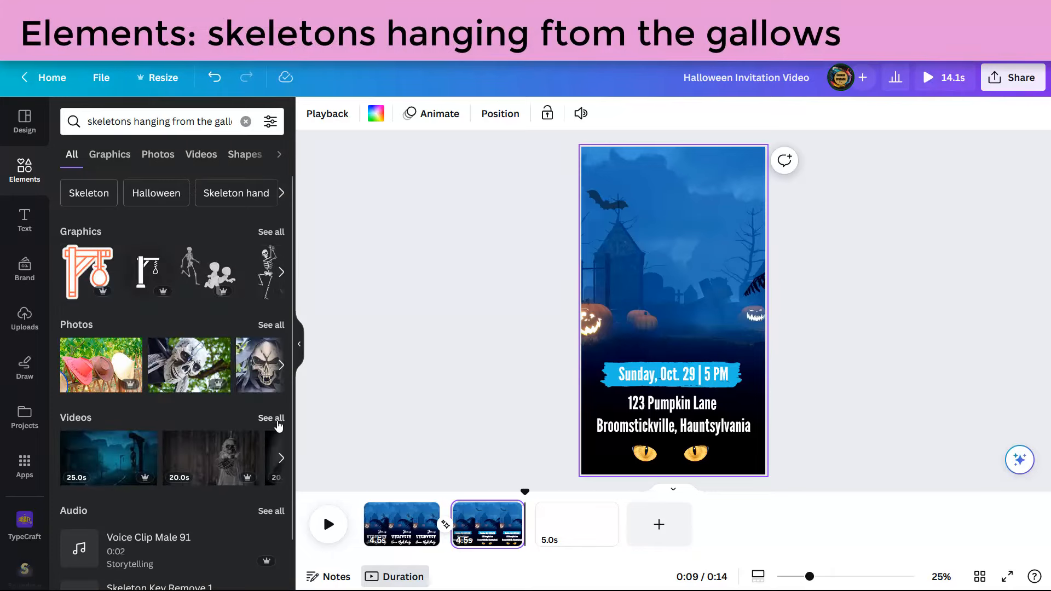
click(272, 418)
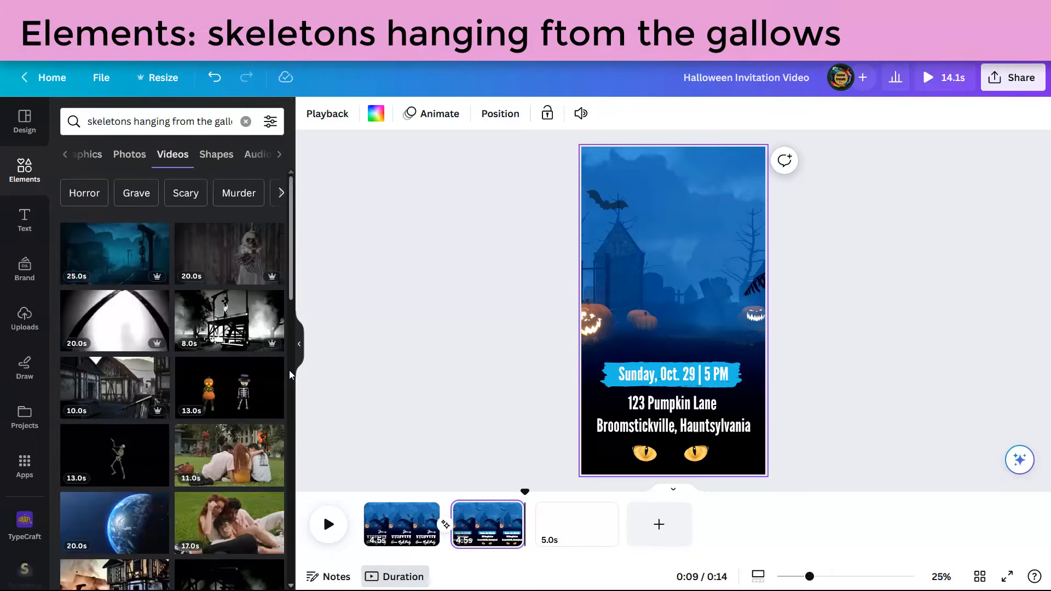
Add the 25-second teal gallows video to the blank third page and set it as the page background.
click(572, 534)
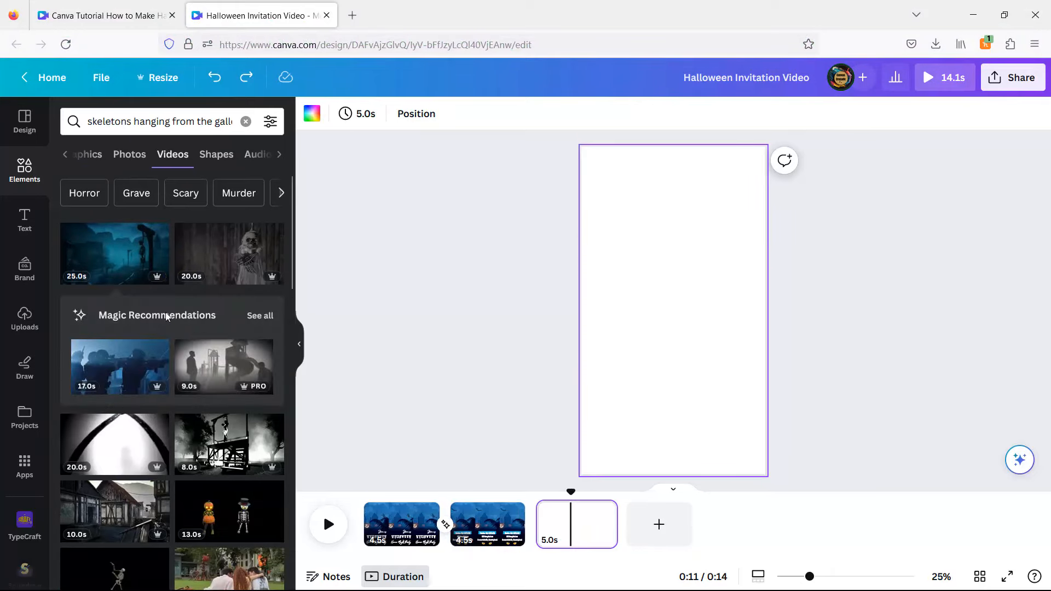
click(118, 261)
right_click(641, 322)
click(627, 288)
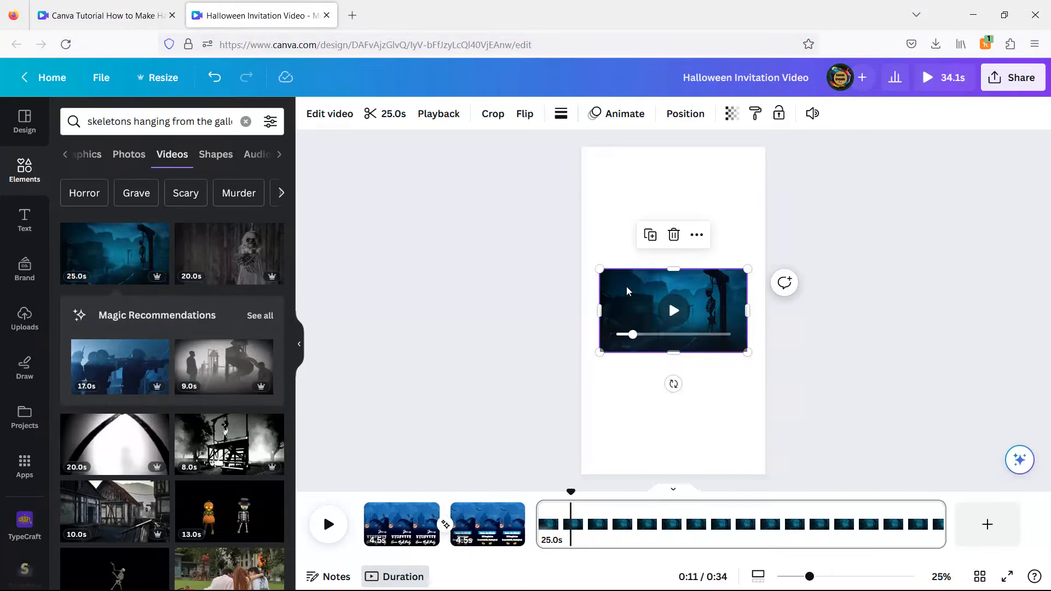
right_click(626, 286)
click(684, 537)
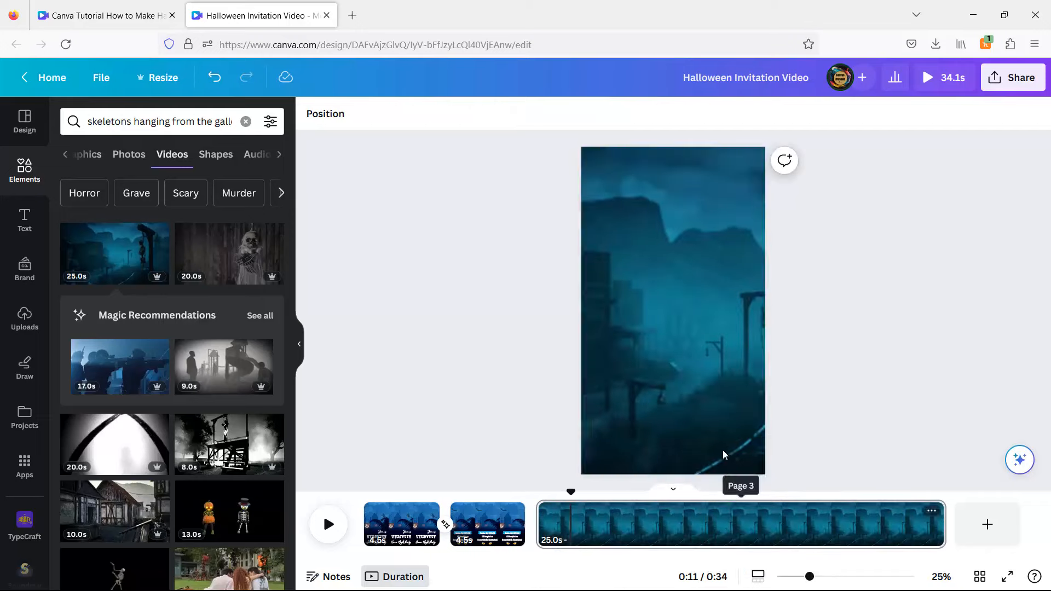
Reposition the background video within the third page's frame so the large hanging skeleton is in view.
double_click(719, 411)
drag(723, 401, 612, 398)
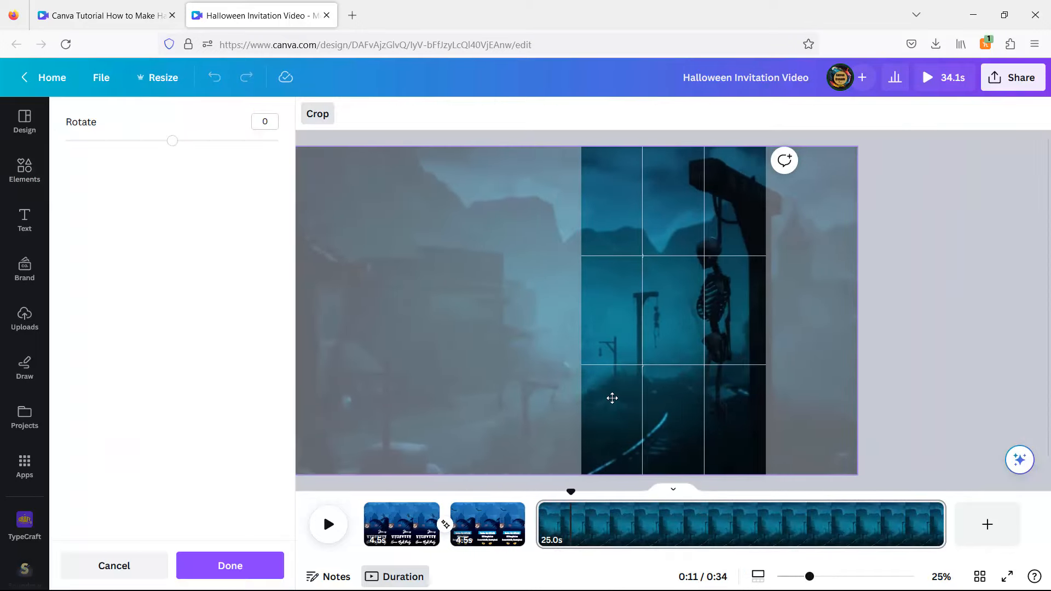
click(229, 565)
Trim the third page's gallows video to 4.0 seconds.
drag(573, 494, 641, 492)
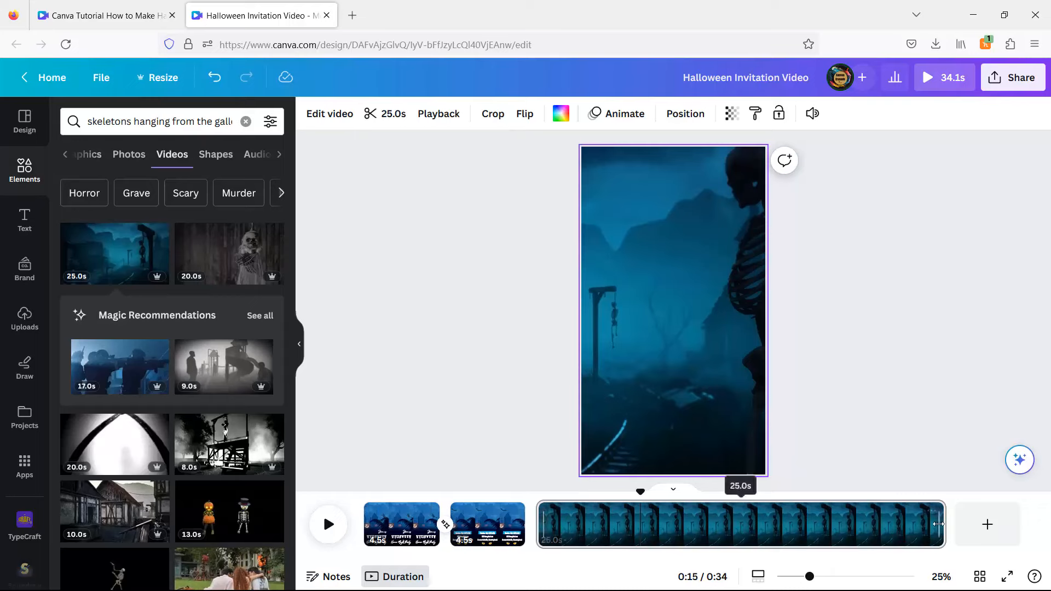
drag(938, 525, 592, 541)
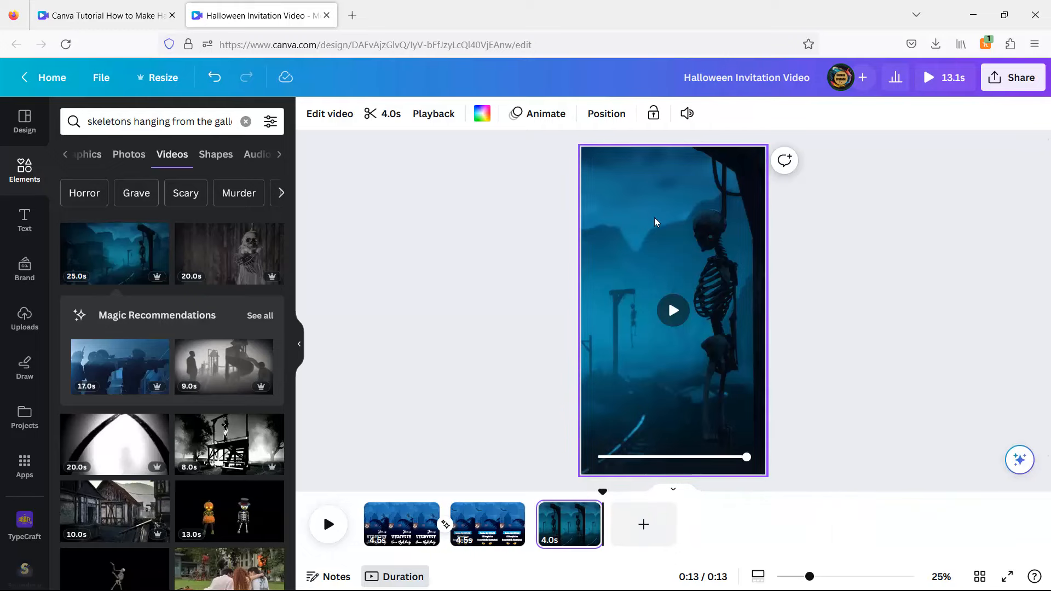
Apply the Dalliance filter from the Vivid group to the third page's gallows video.
drag(602, 491, 558, 491)
click(329, 114)
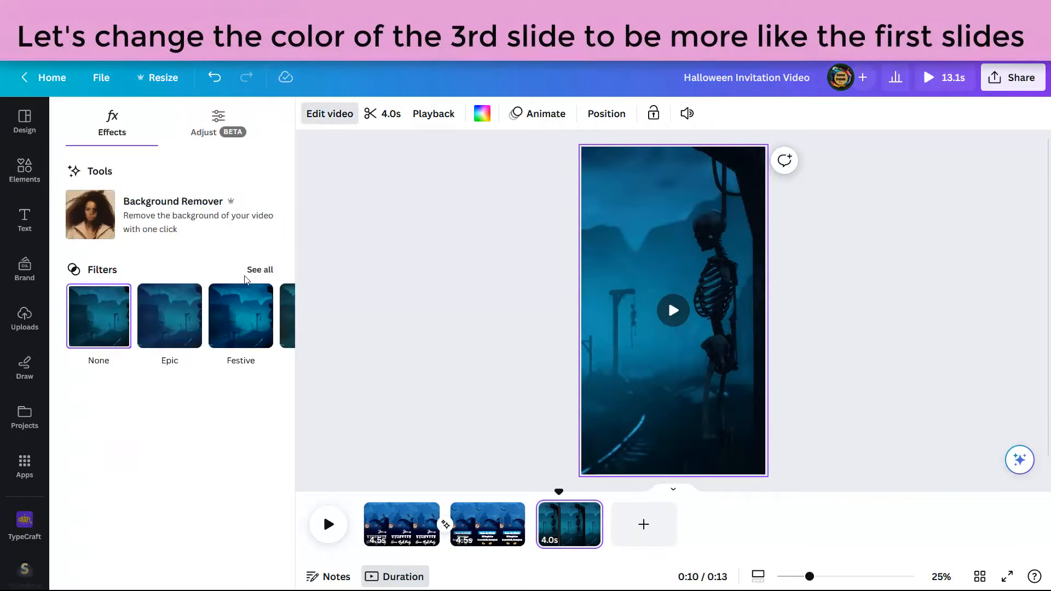
click(258, 268)
scroll(244, 371, down, 3)
click(94, 403)
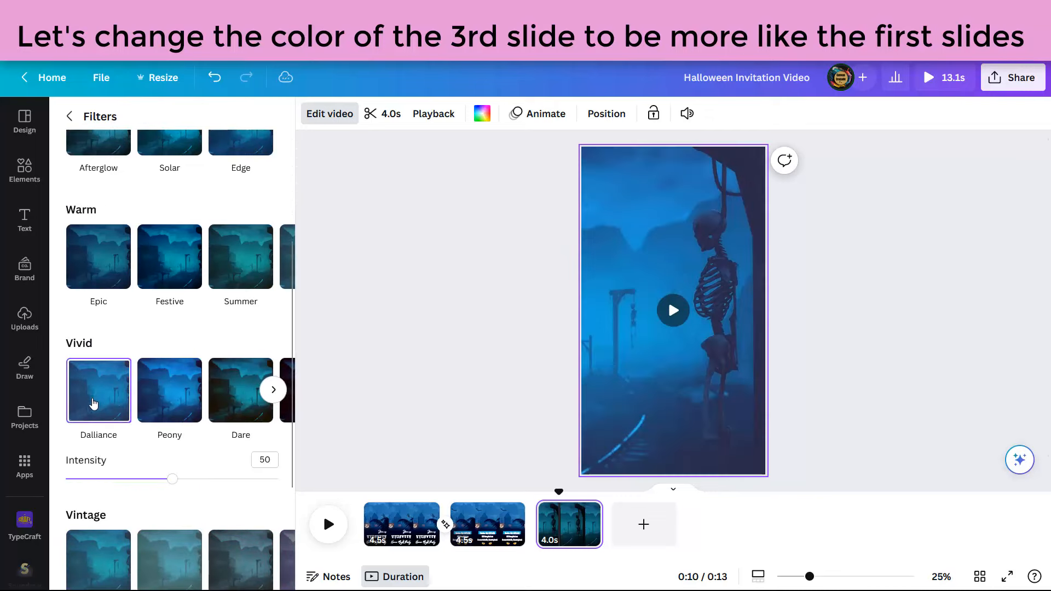
mouse_move(559, 494)
mouse_down()
mouse_move(458, 501)
mouse_move(556, 504)
mouse_up()
click(886, 336)
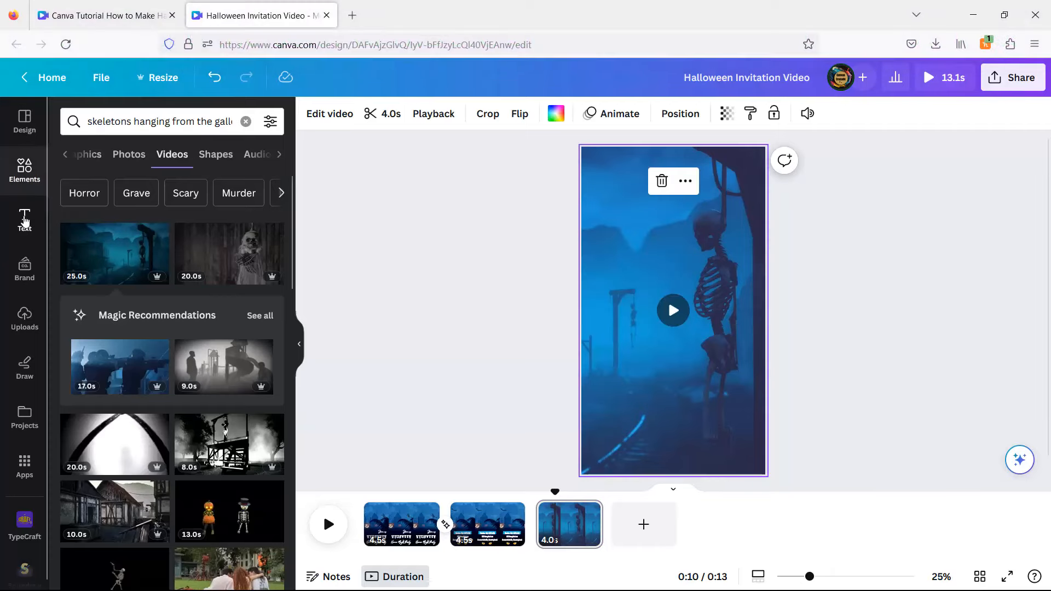
Add the heading "RSVP" in uppercase to the third page and place it in the page's upper left area.
click(24, 220)
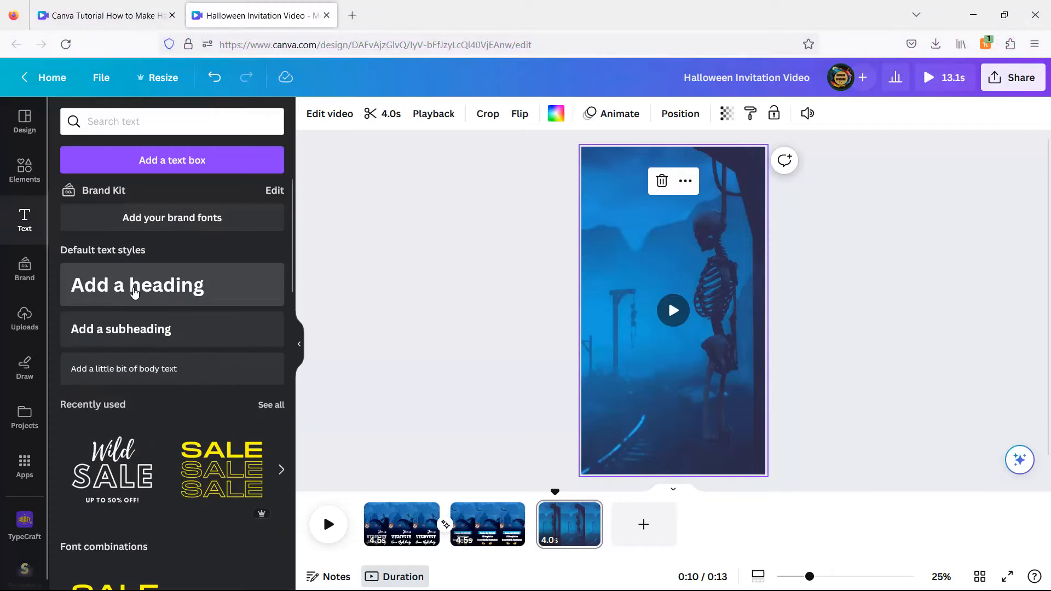
click(144, 291)
text(rsvp)
key(Return)
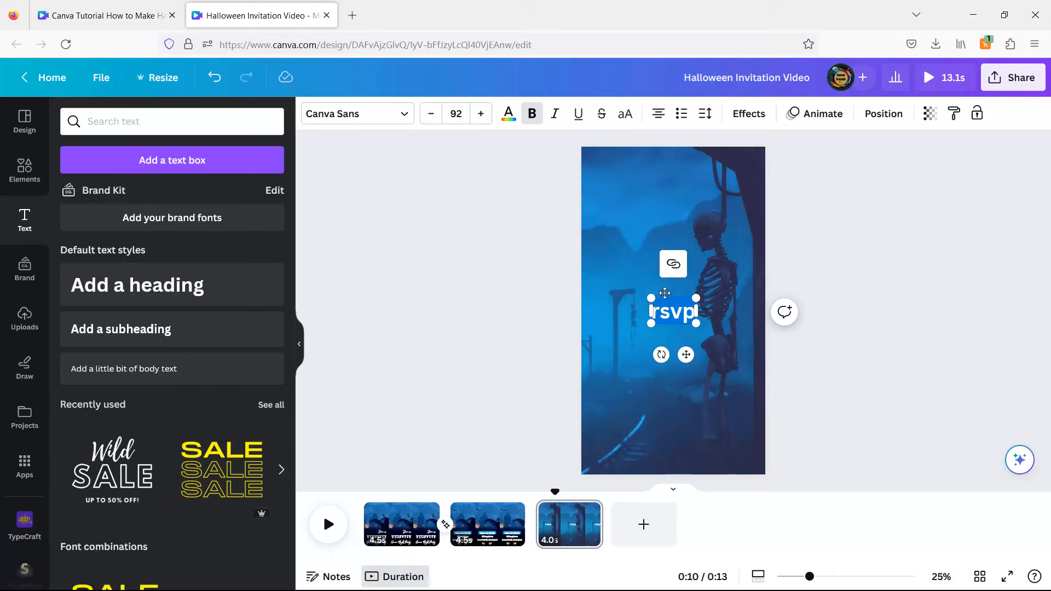
key(ctrl+z)
click(626, 114)
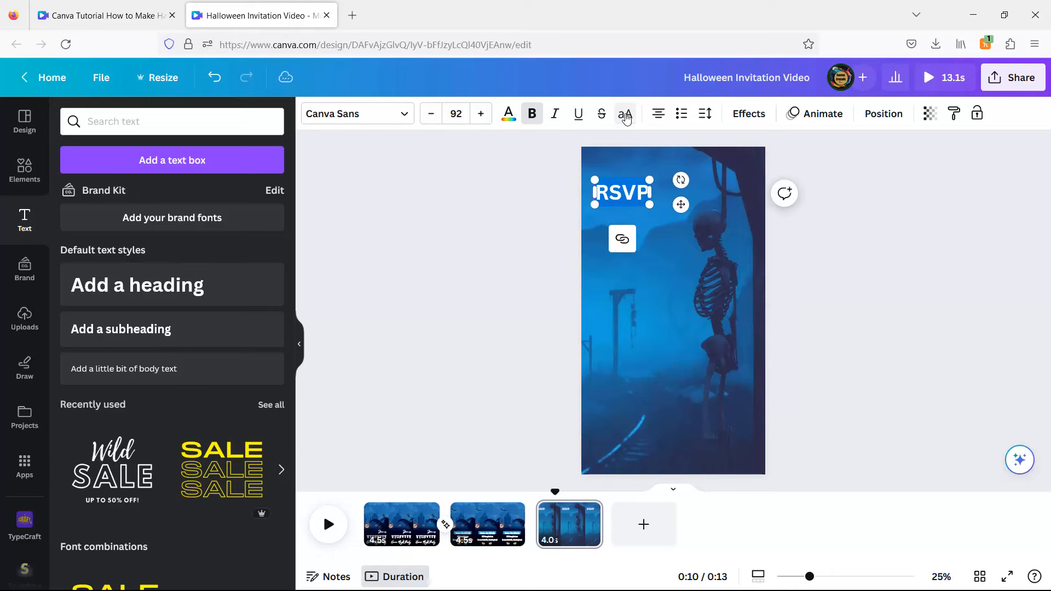
Set the RSVP heading's font to Hellprint from the "halloween" font search.
click(375, 120)
click(264, 159)
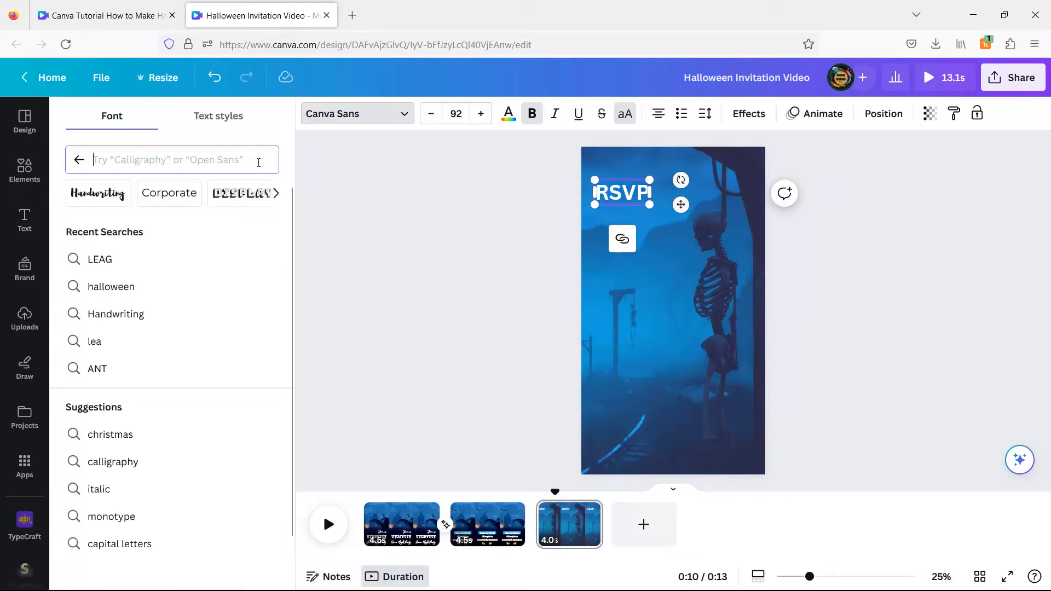
click(119, 286)
scroll(136, 356, down, 3)
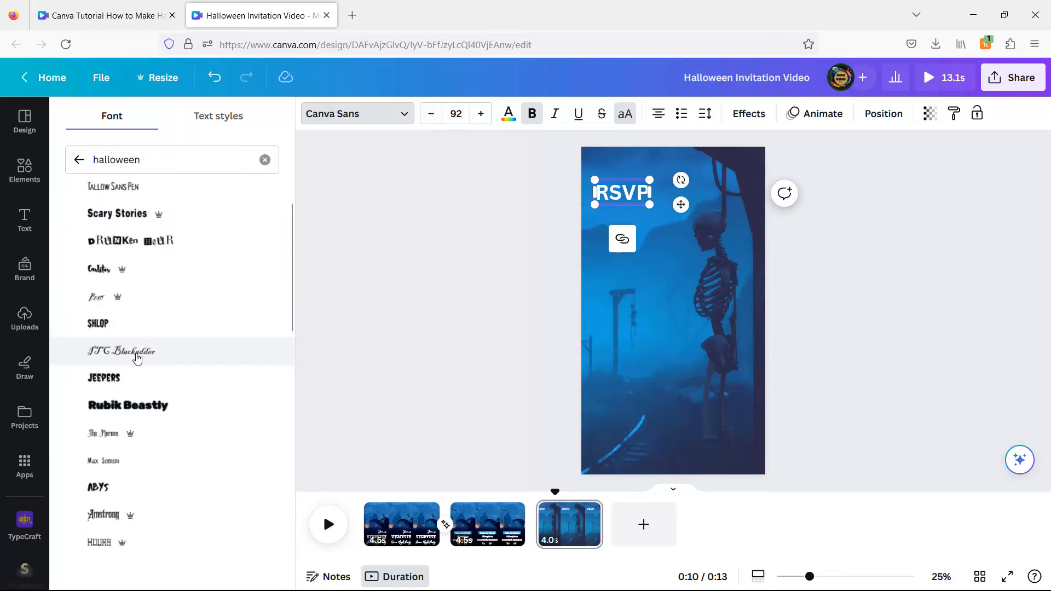
scroll(132, 361, down, 10)
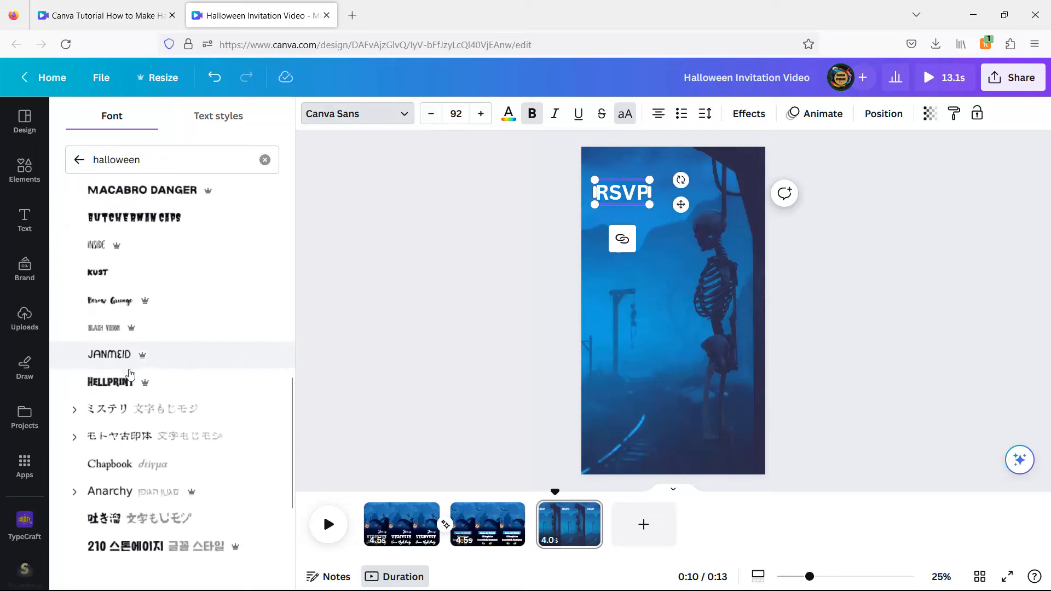
click(113, 341)
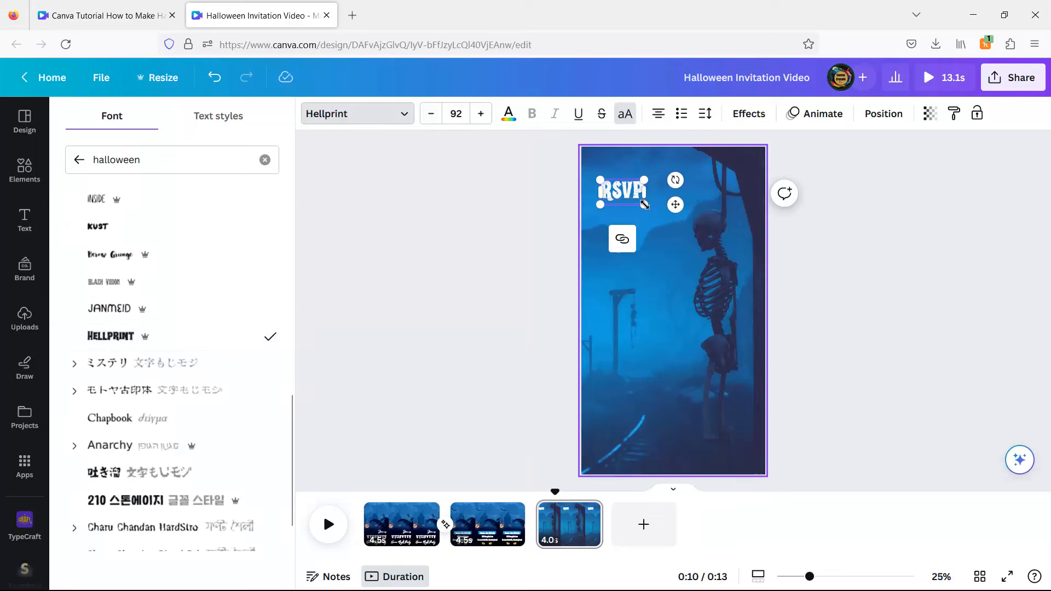
Enlarge the RSVP heading to font size 154.
drag(647, 204, 672, 220)
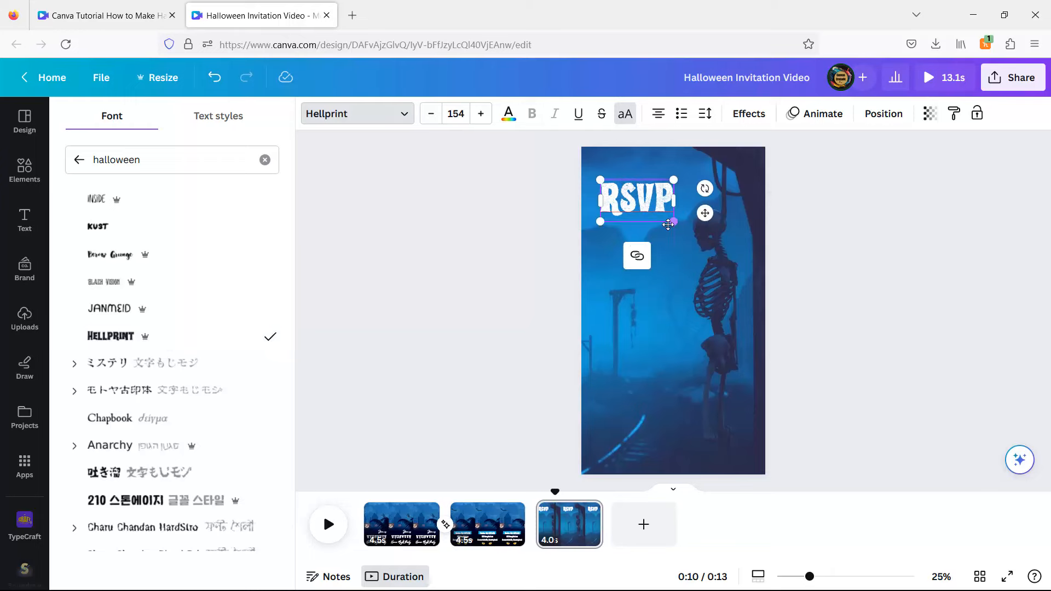
click(527, 227)
click(647, 206)
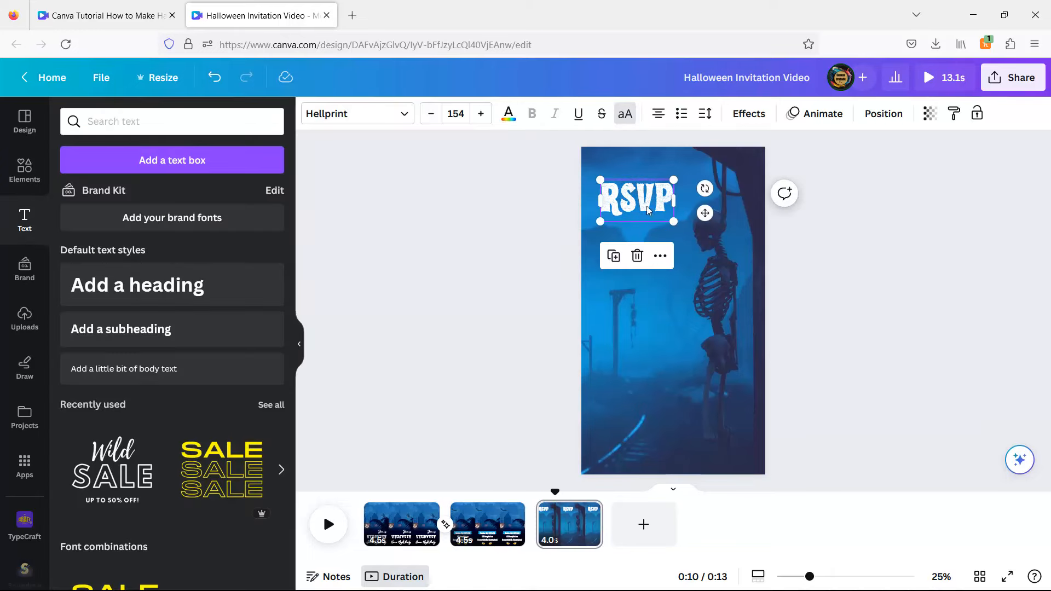
click(359, 209)
Add a heading reading "to" followed by the RSVP contact's first name and set its font to League Gothic.
click(132, 286)
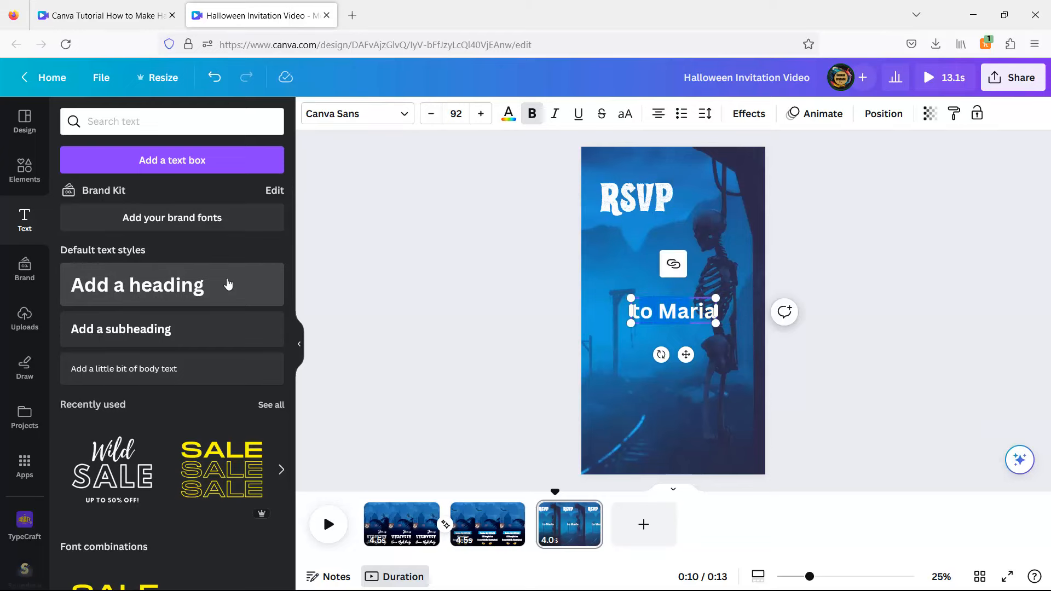
key(Escape)
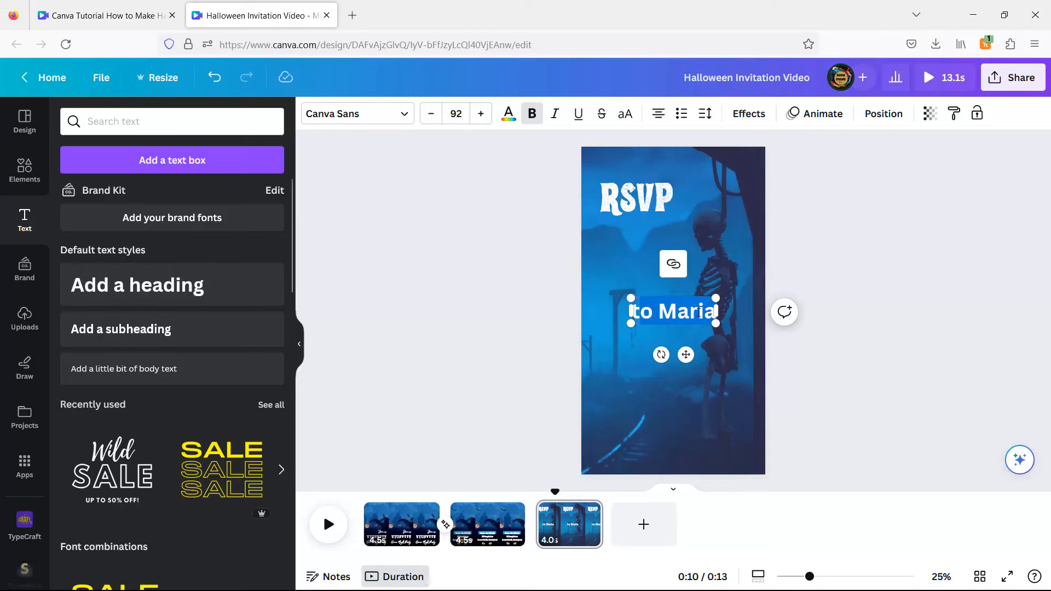
click(711, 310)
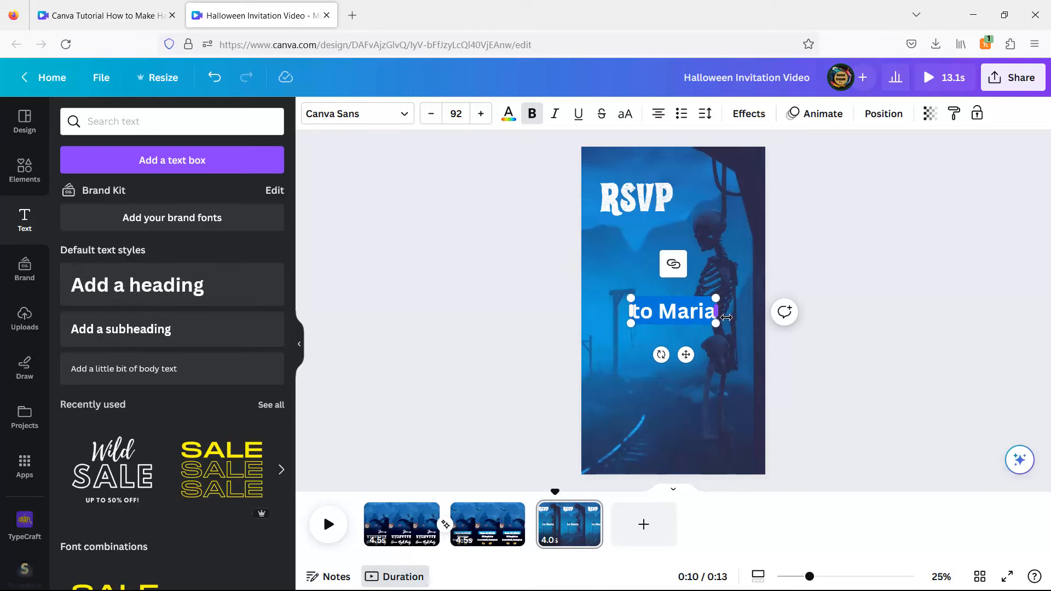
click(374, 116)
click(264, 159)
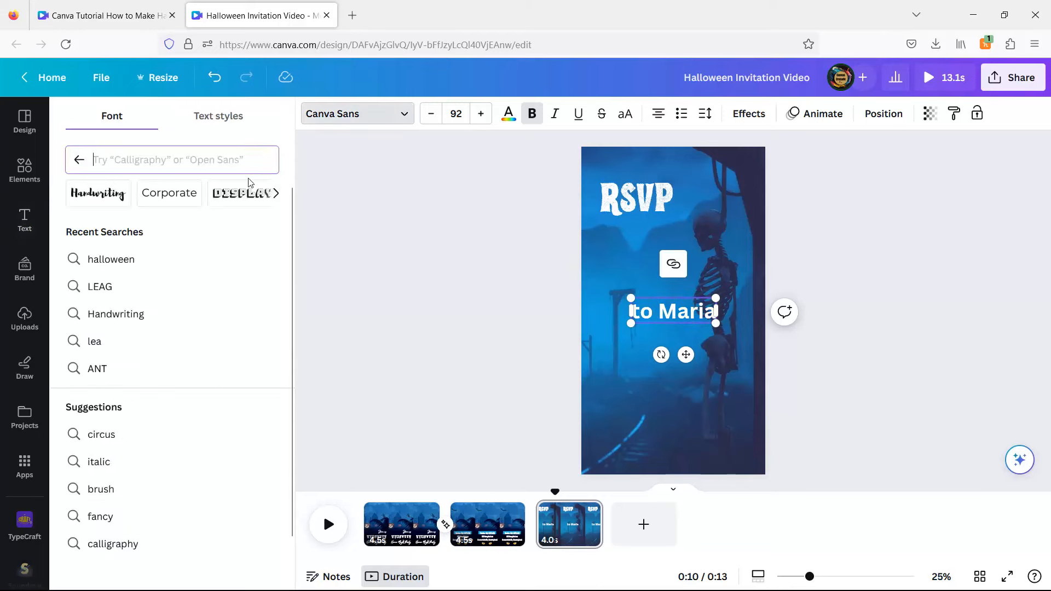
click(128, 291)
click(122, 230)
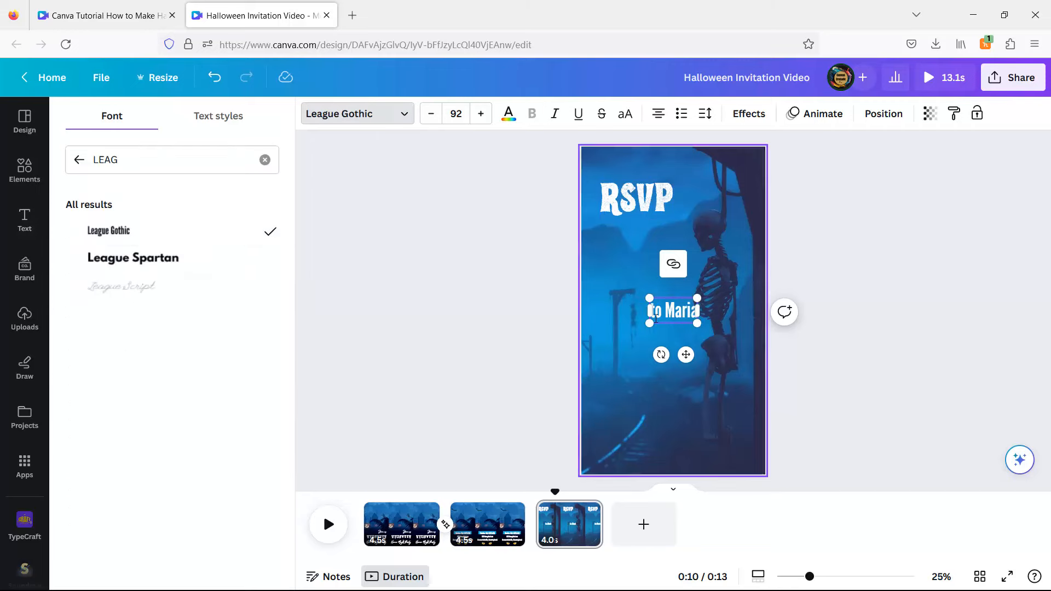
Enlarge the contact line to font size 159 and place it directly beneath the RSVP heading, aligned to its left edge.
drag(646, 324, 600, 348)
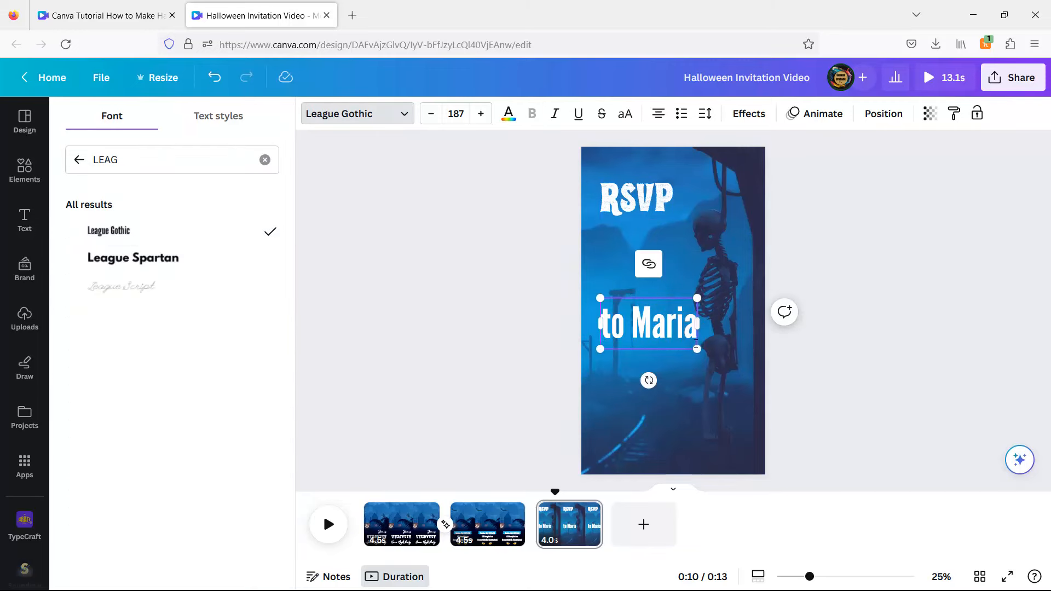
drag(697, 348, 683, 338)
drag(654, 371, 655, 296)
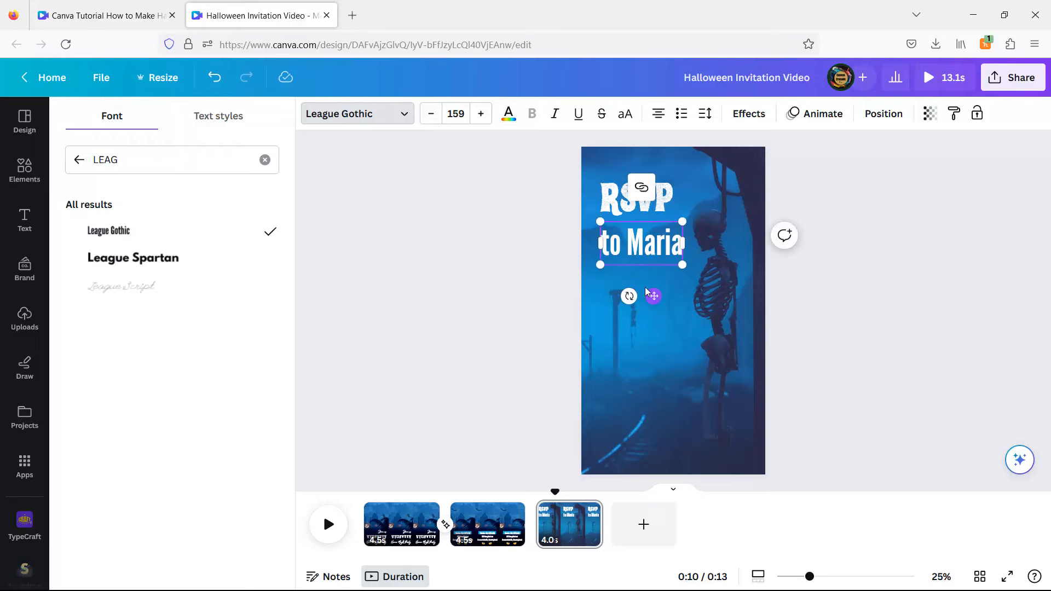
click(497, 211)
Duplicate the contact line, place the copy directly below it and change the copy's text to "by Oct. 27".
click(642, 244)
key(ctrl+d)
drag(641, 306, 640, 284)
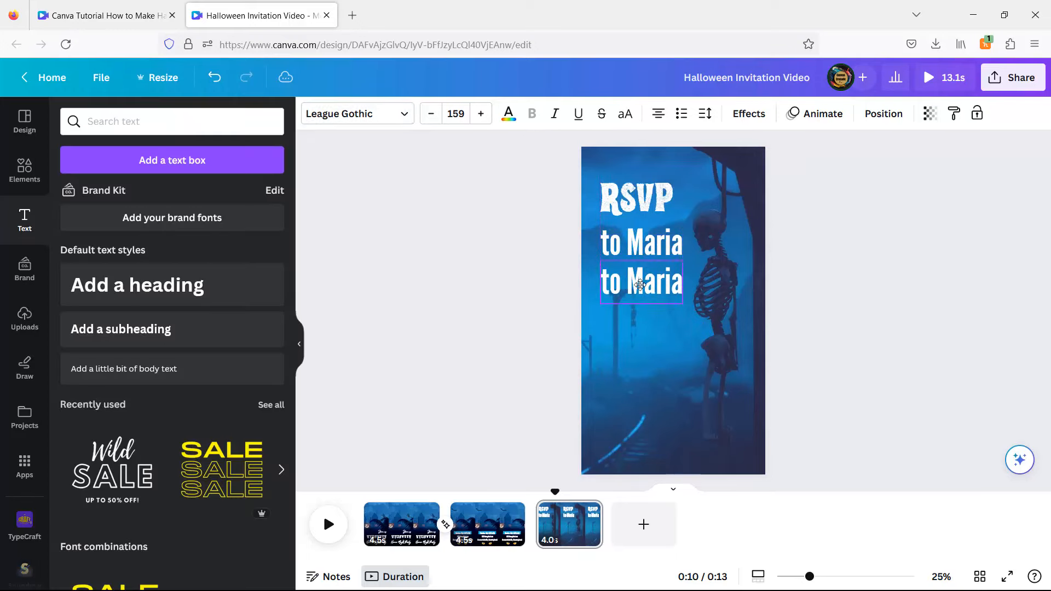
double_click(640, 281)
key(BackSpace)
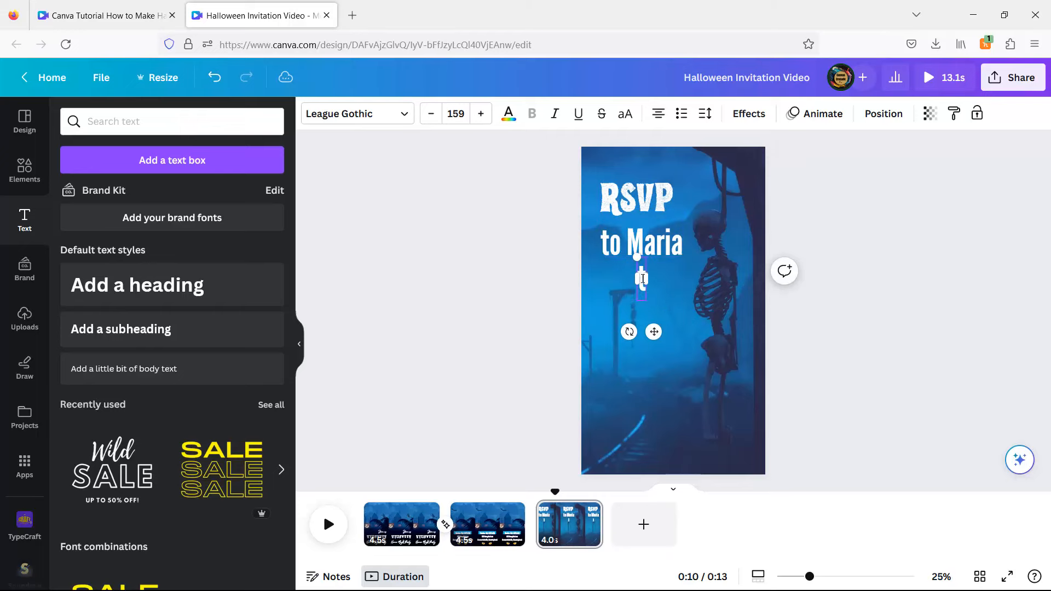
text(by Oct. 27)
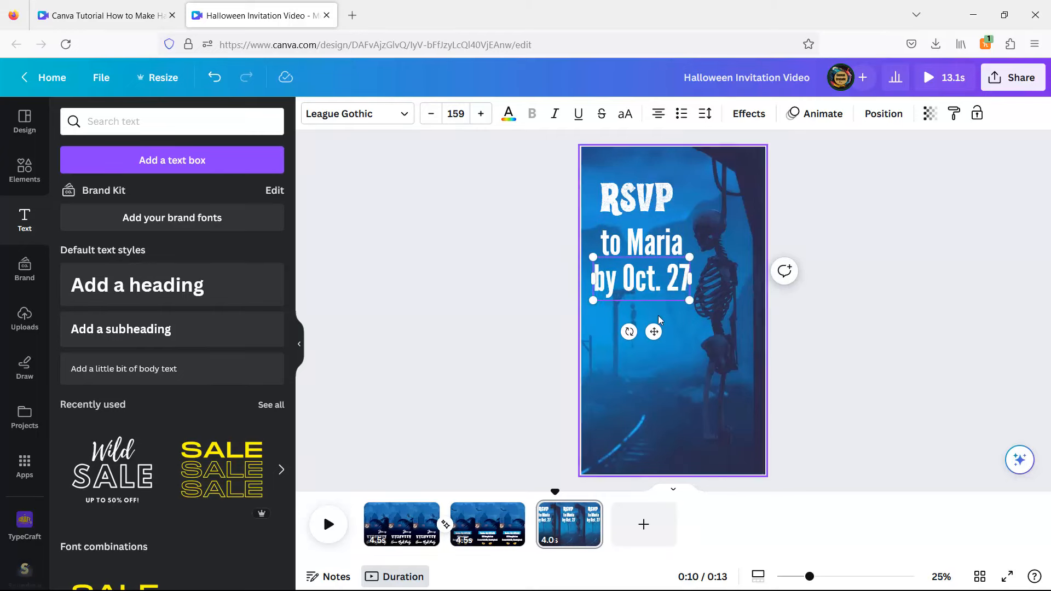
Reduce the date and contact lines to font size 135 and align the date line beneath the contact line.
drag(593, 300, 602, 296)
drag(688, 299, 639, 240)
click(640, 244)
click(456, 115)
click(480, 120)
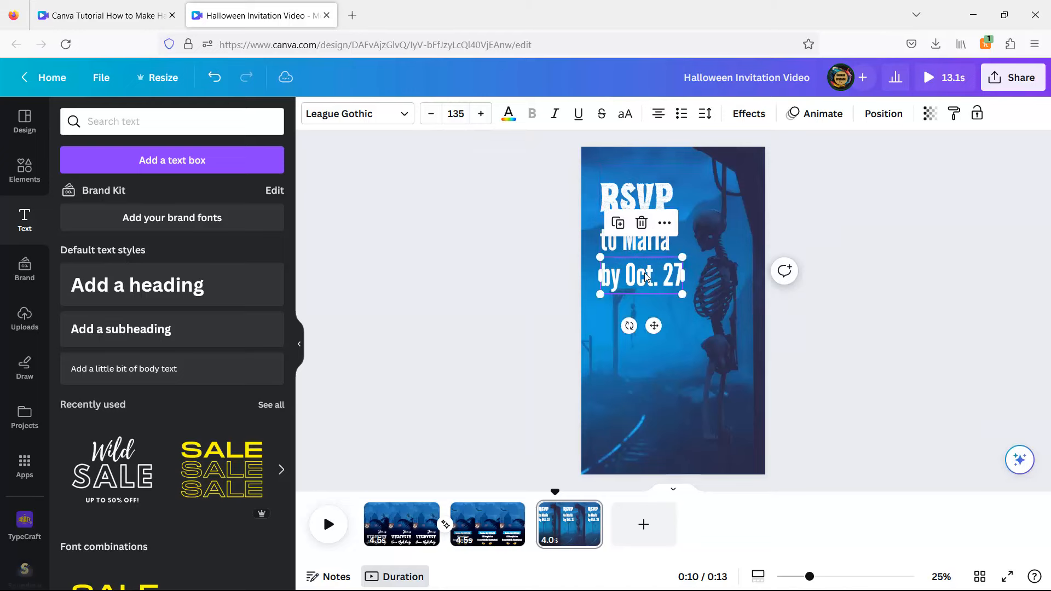
click(503, 247)
click(636, 278)
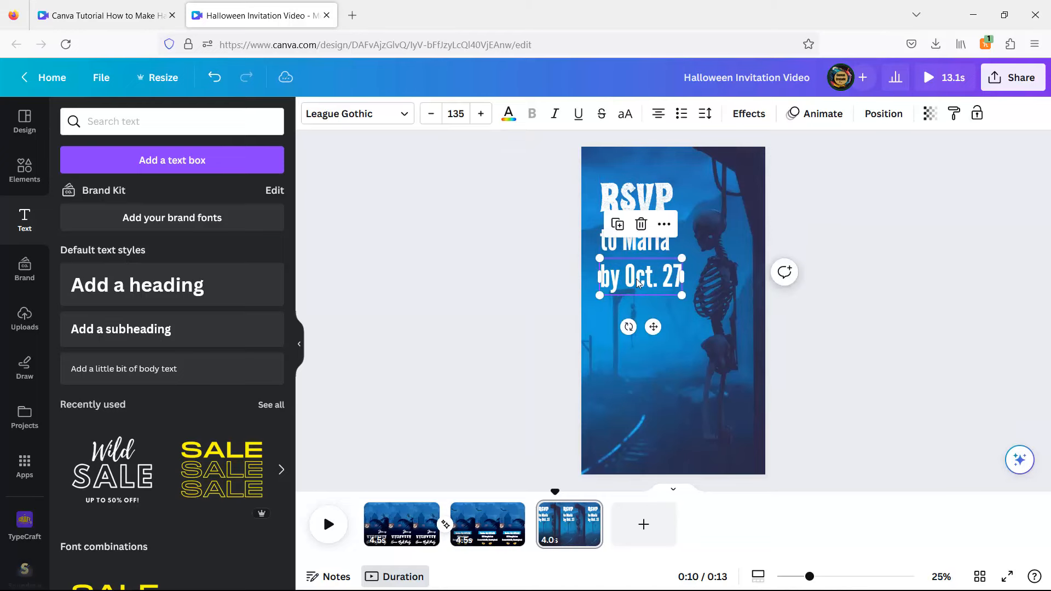
click(523, 244)
Apply the Neon text effect to the RSVP heading.
click(631, 206)
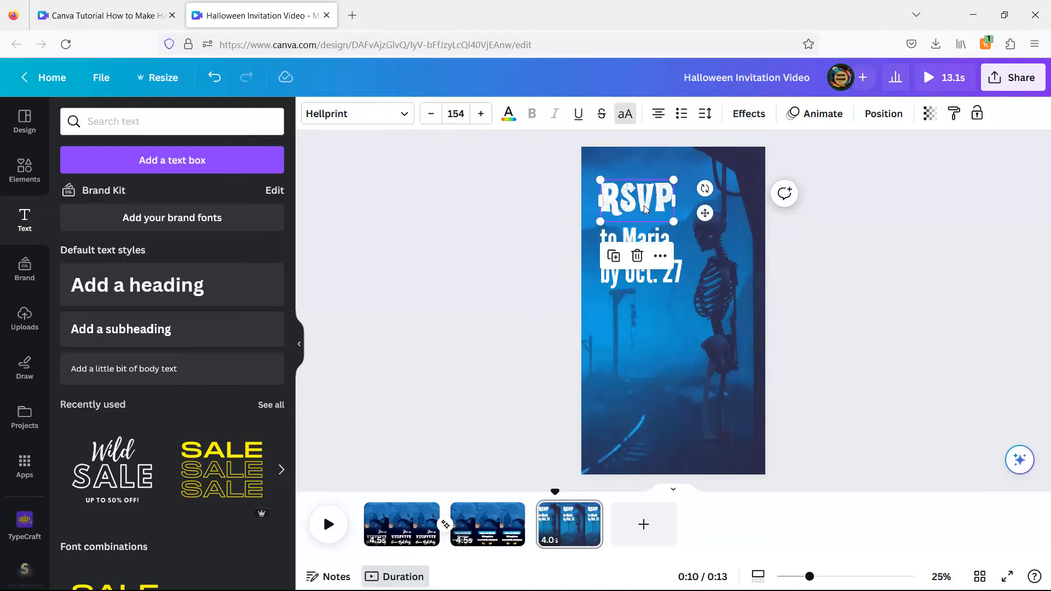
click(750, 114)
click(241, 396)
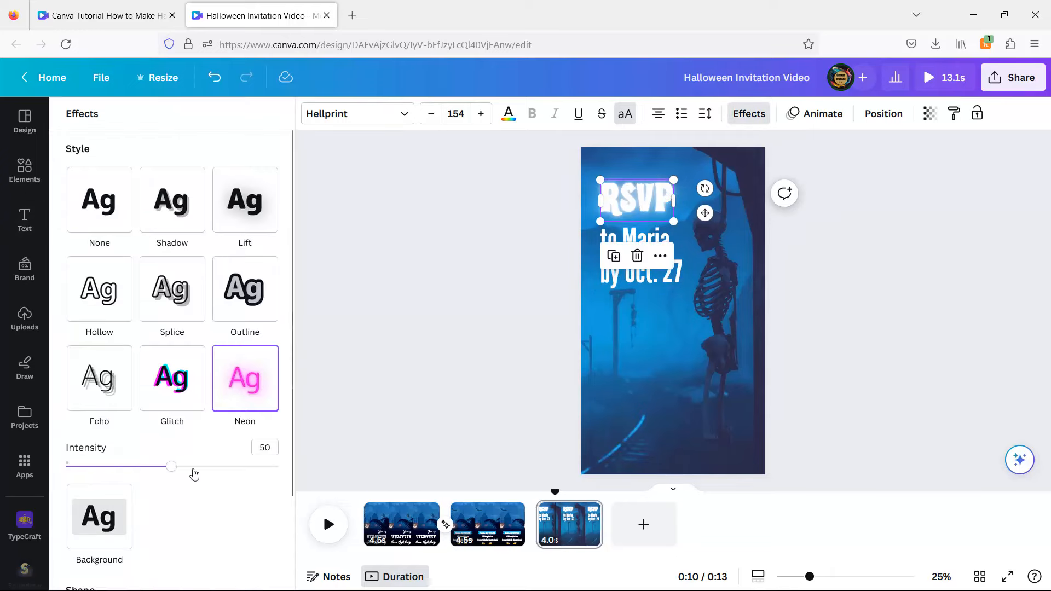
click(485, 267)
Apply the Neon text animation on enter to the RSVP heading.
click(636, 202)
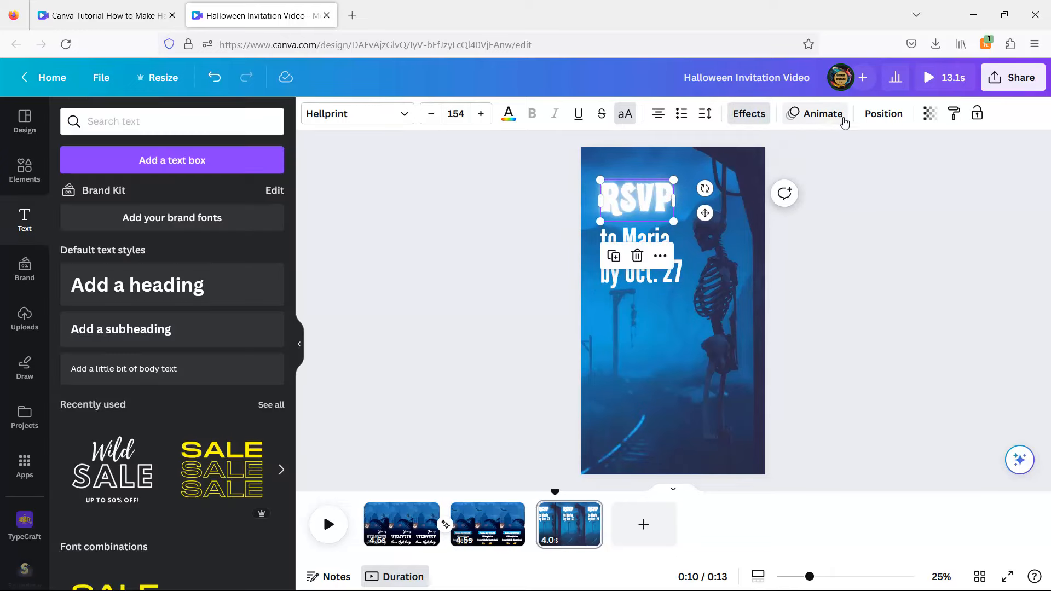
click(815, 114)
scroll(230, 383, down, 10)
click(173, 255)
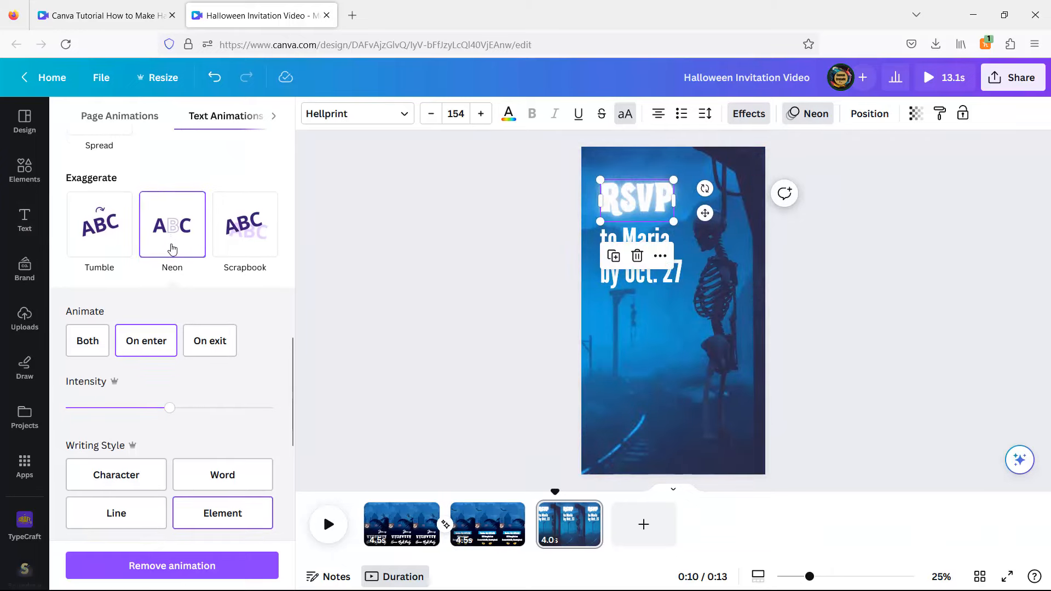
click(540, 304)
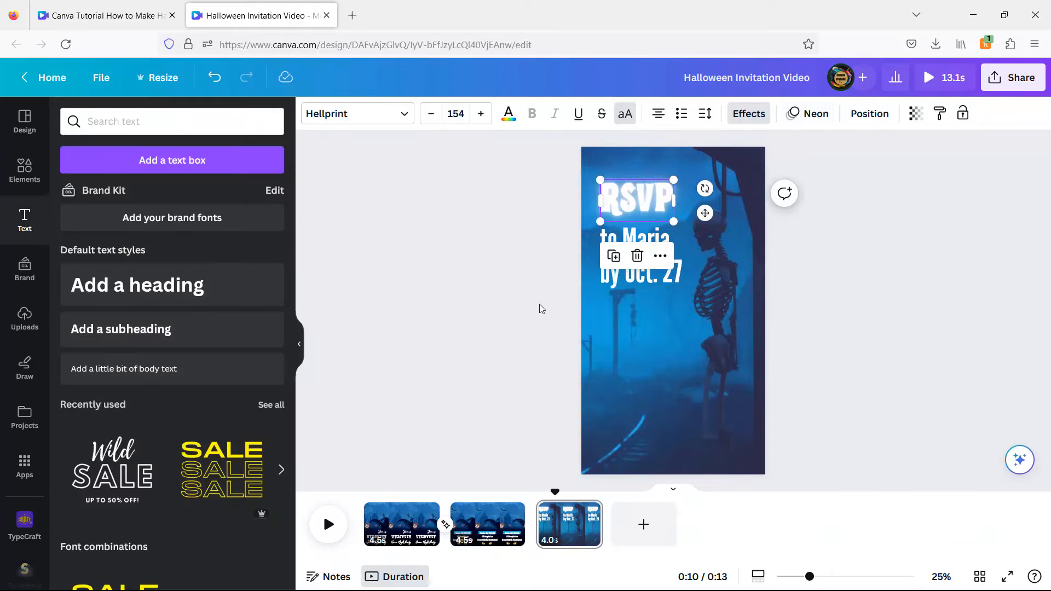
Apply the Breathe text animation to the date line and the contact line.
click(633, 284)
click(815, 113)
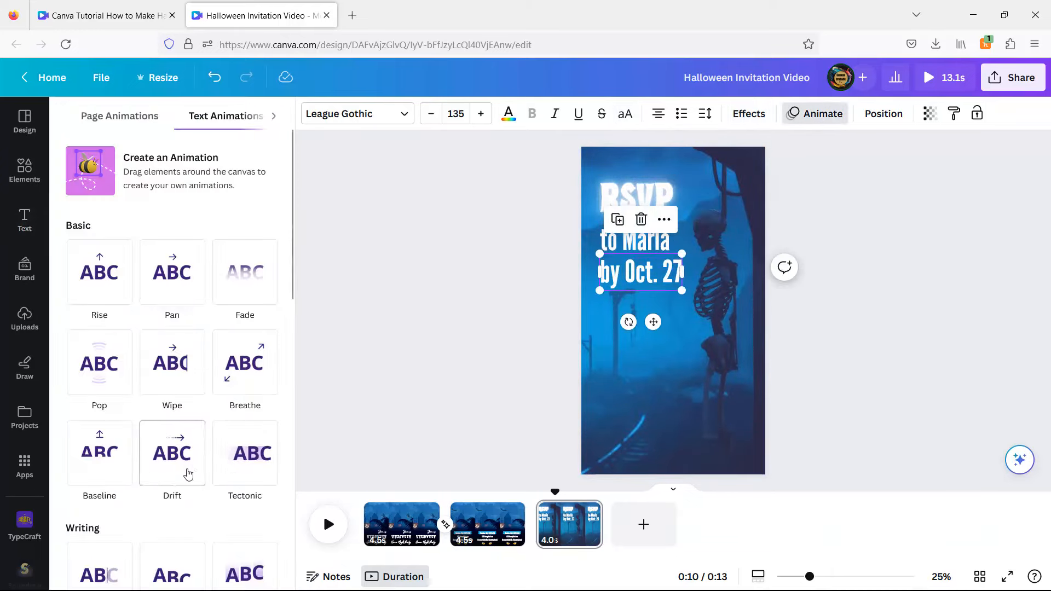
click(245, 361)
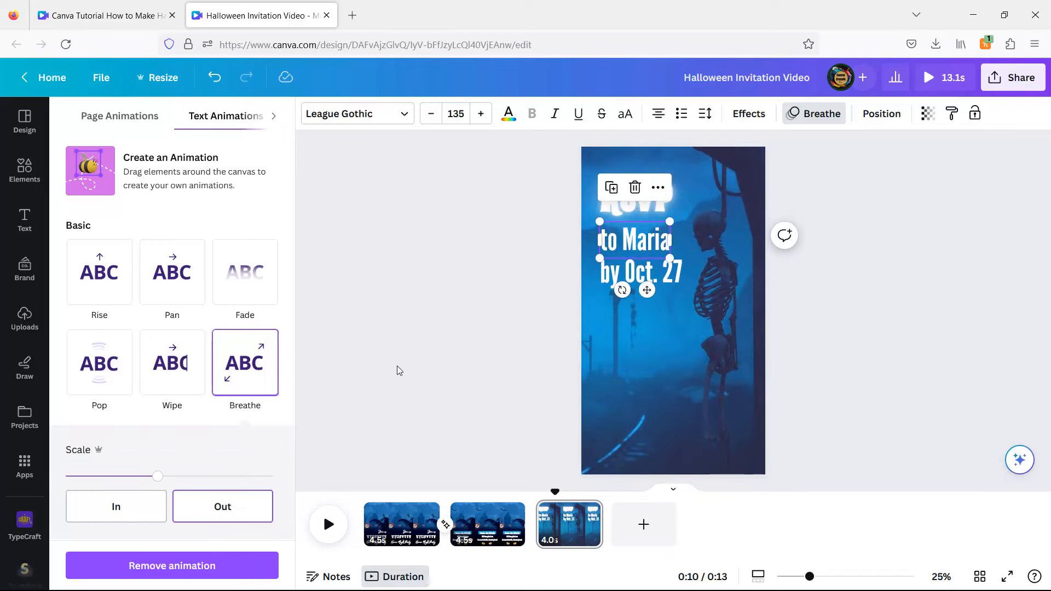
Add a Match & Move transition between the second and third pages and play the video to preview it.
click(557, 491)
drag(556, 493, 504, 490)
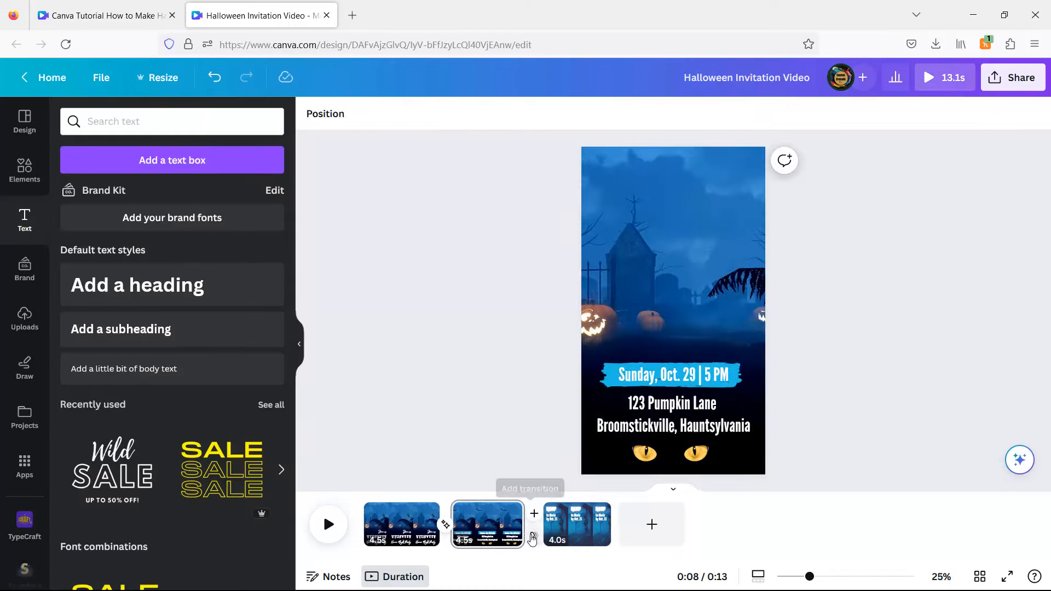
click(530, 520)
click(95, 372)
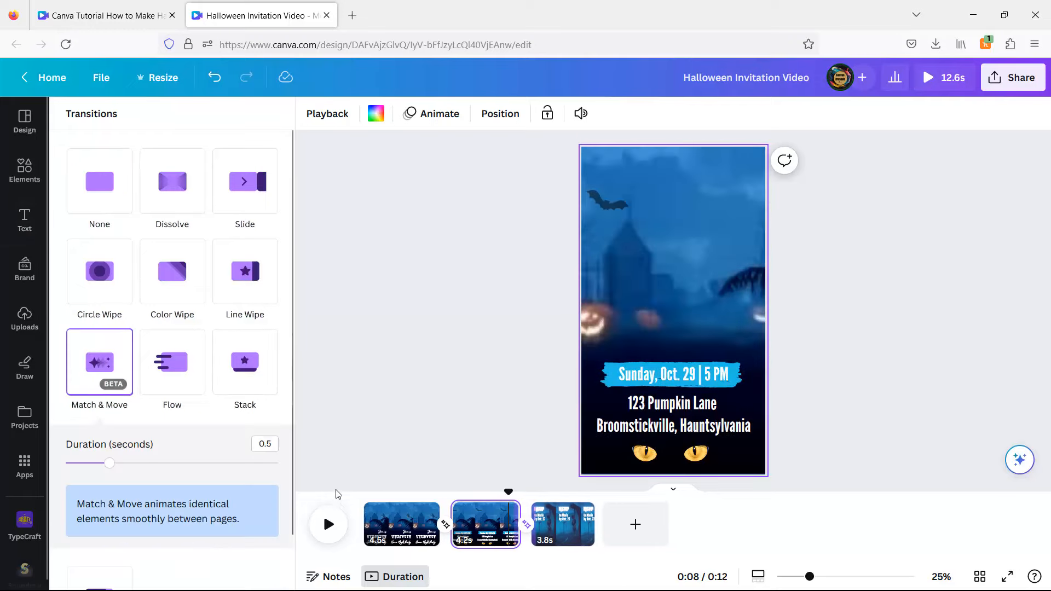
click(322, 527)
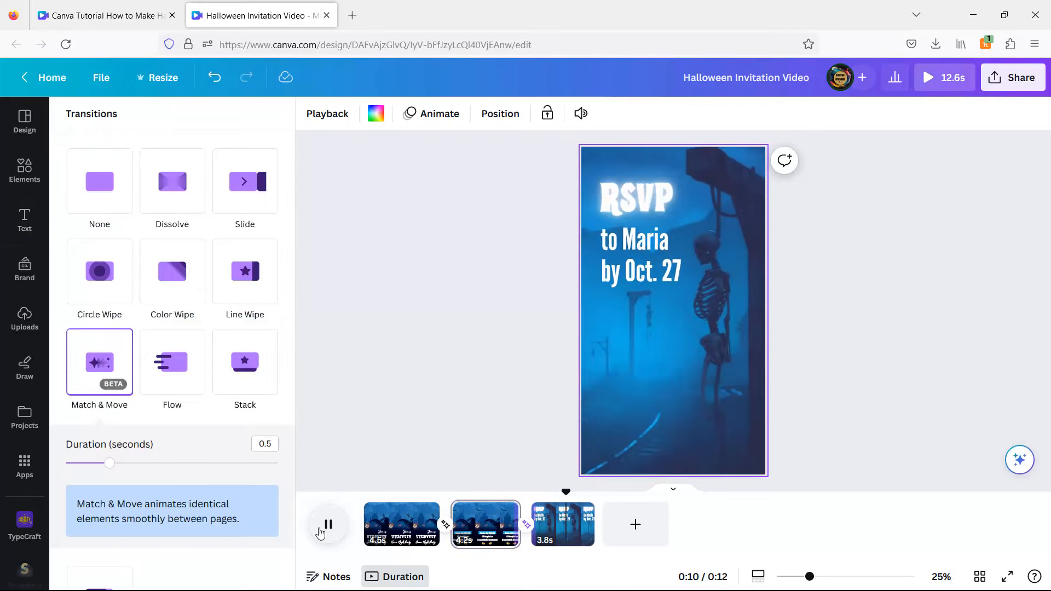
Search the elements for ghost videos and add the 9.0 s glowing-eyed ghost clip to the RSVP page.
click(24, 169)
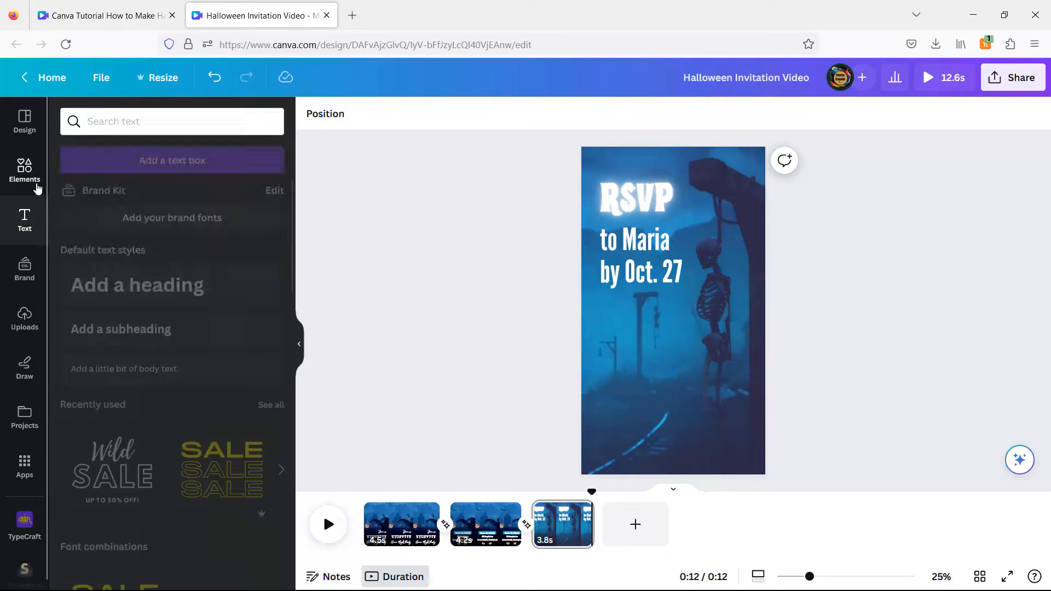
click(247, 122)
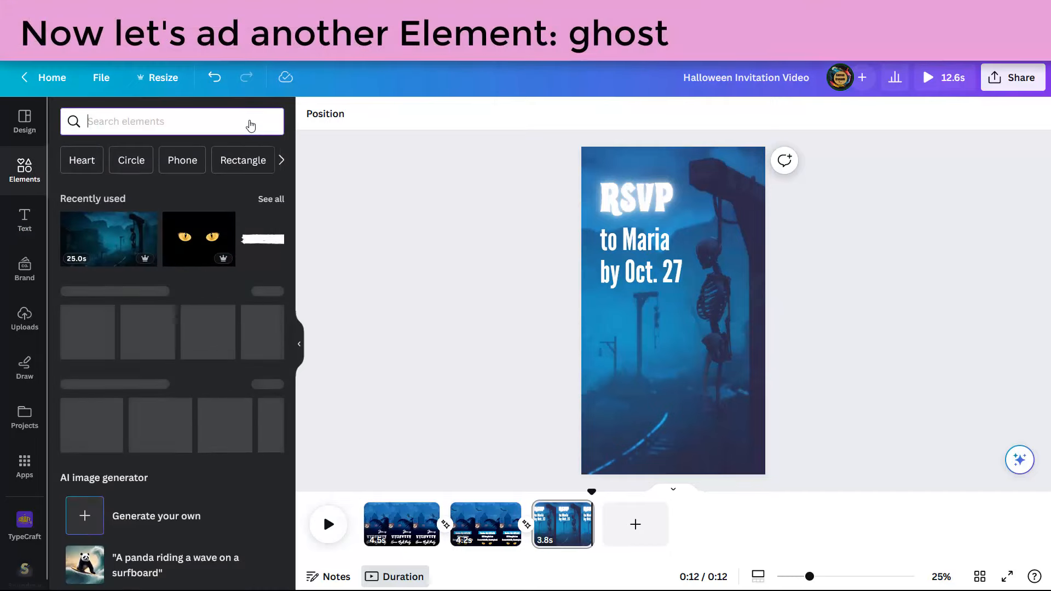
text(ghos)
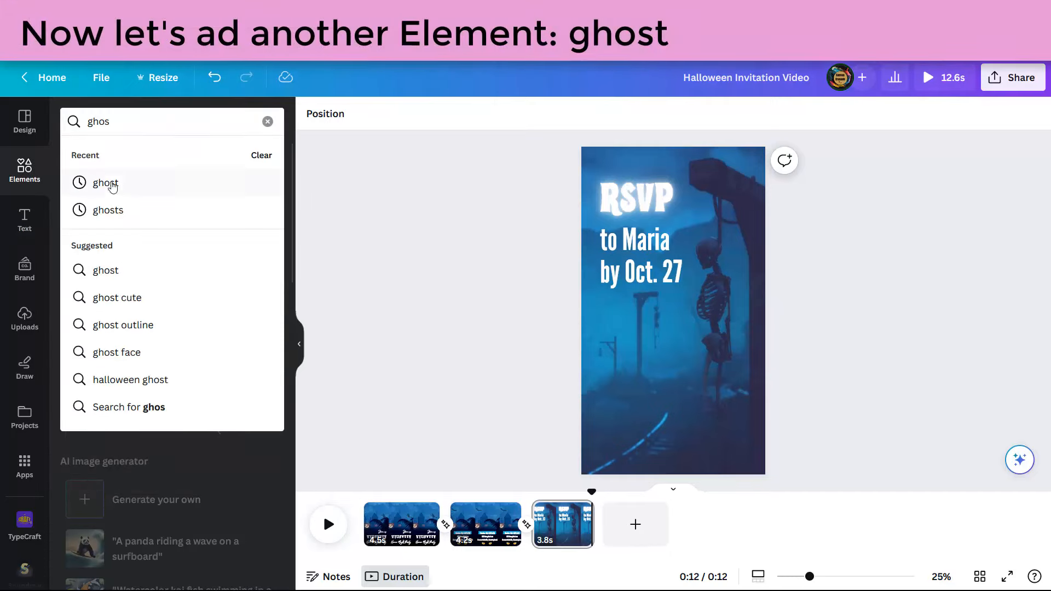
click(106, 184)
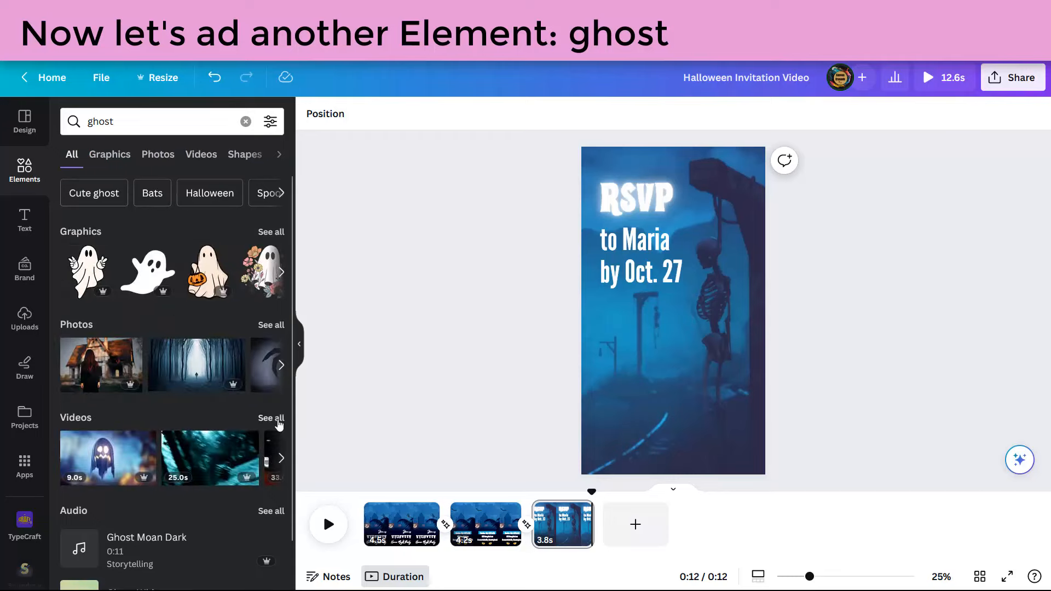
click(279, 423)
click(115, 262)
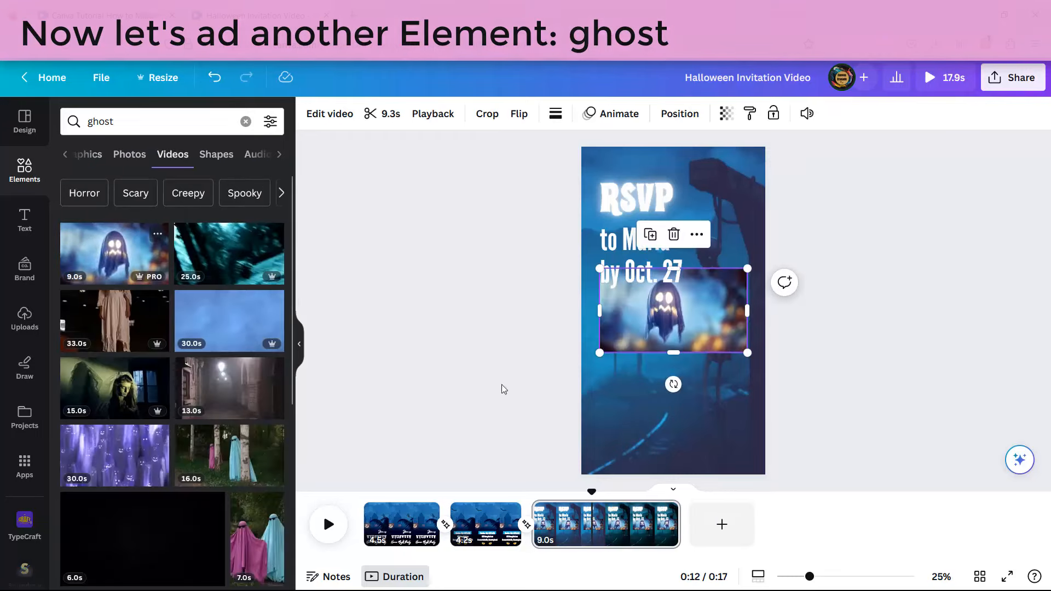
Enlarge the ghost clip and place it in the lower-left corner of the RSVP page, partly past the page edge.
drag(658, 324, 610, 450)
drag(698, 432, 673, 432)
drag(673, 389, 694, 367)
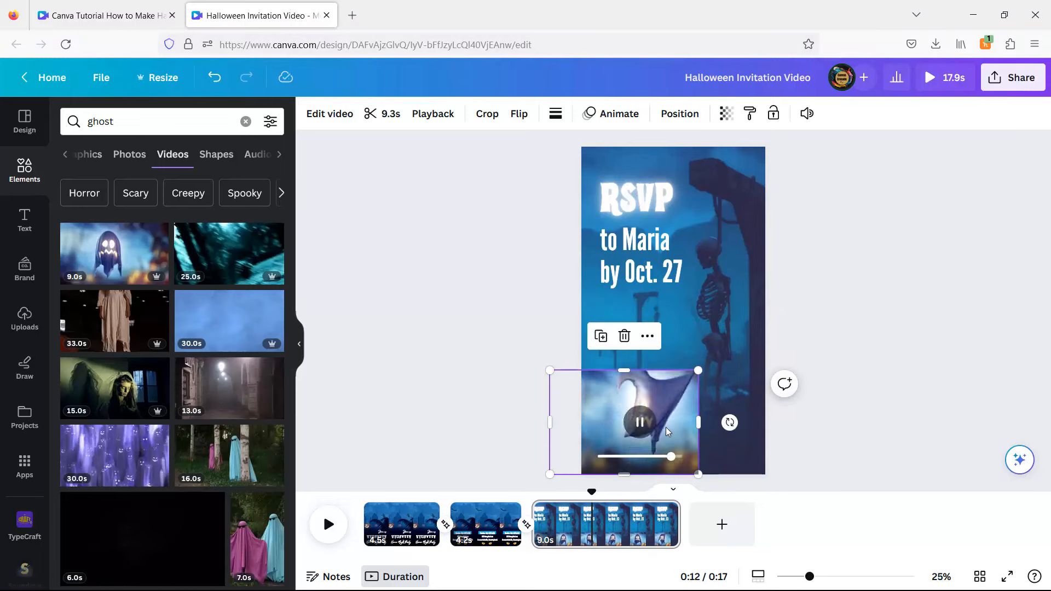
drag(667, 430, 660, 430)
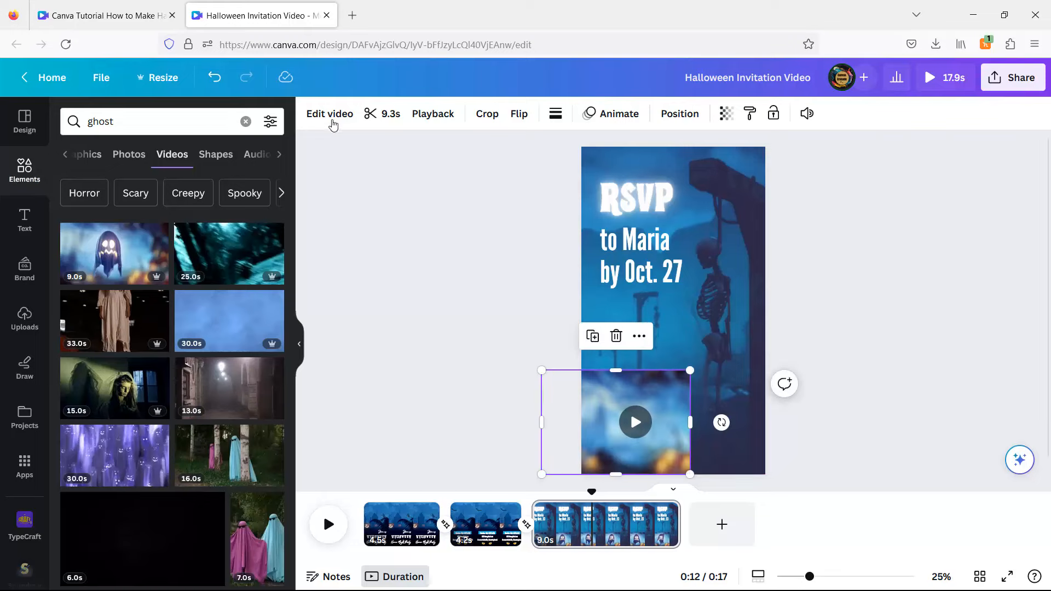
Remove the background of the ghost clip and crop its left side to about the page edge.
click(332, 125)
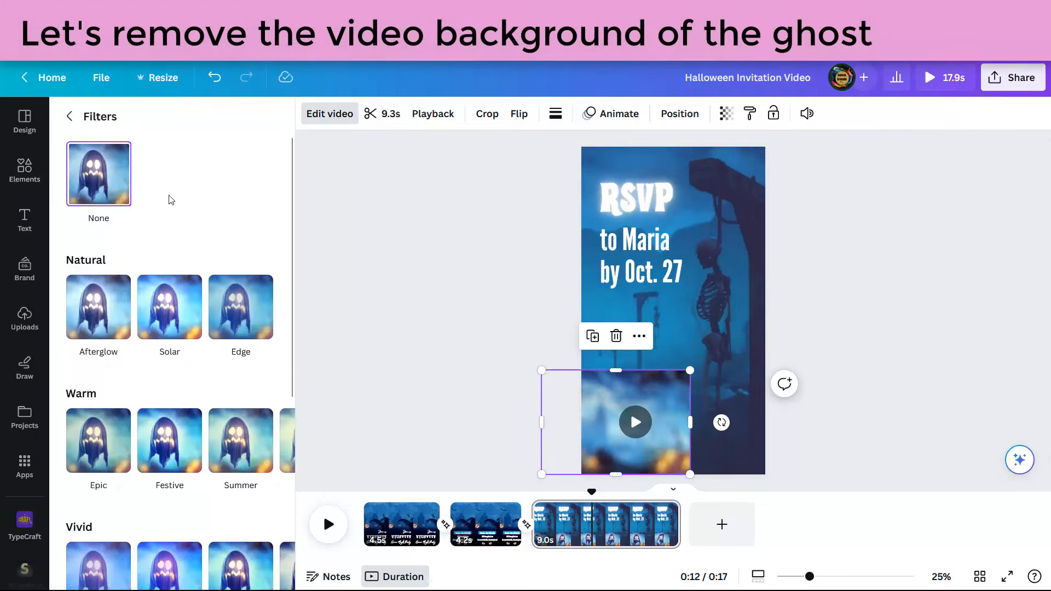
click(67, 122)
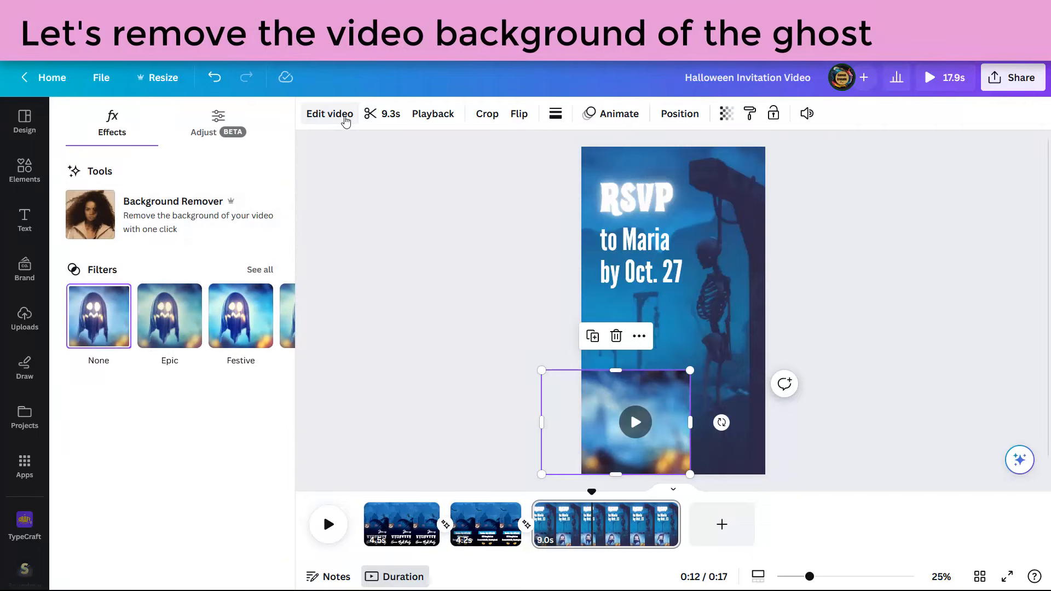
click(175, 214)
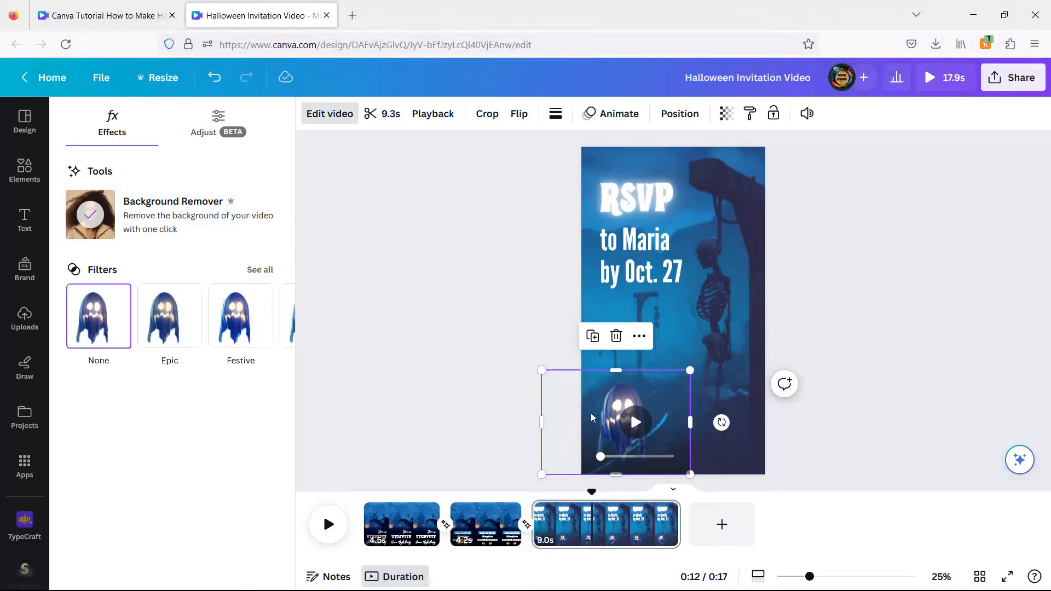
drag(542, 422, 576, 422)
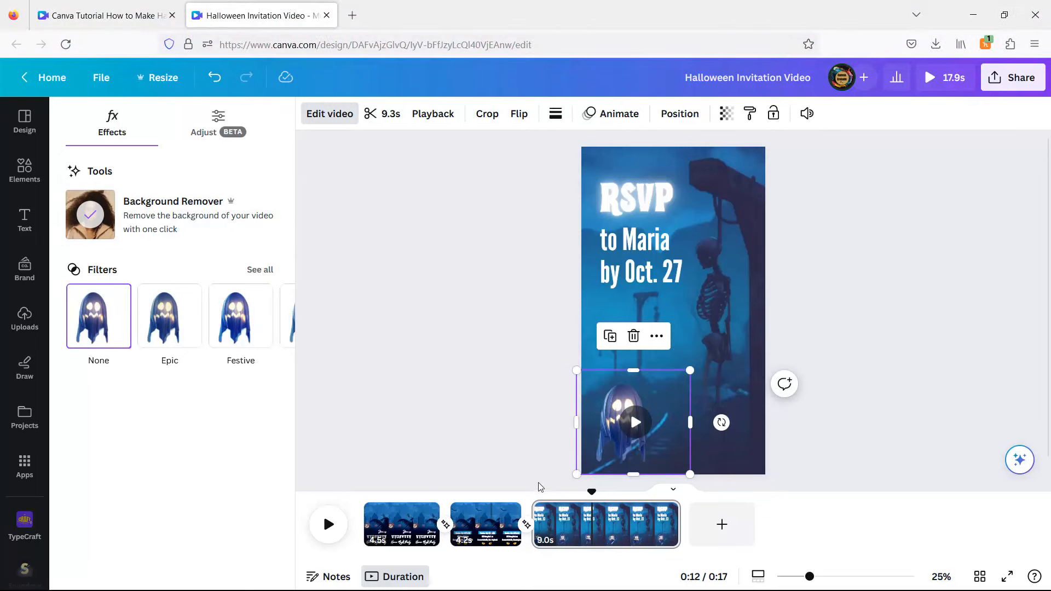
Shorten the RSVP page to 4.0 s and play the video to preview the ghost.
drag(678, 524, 595, 526)
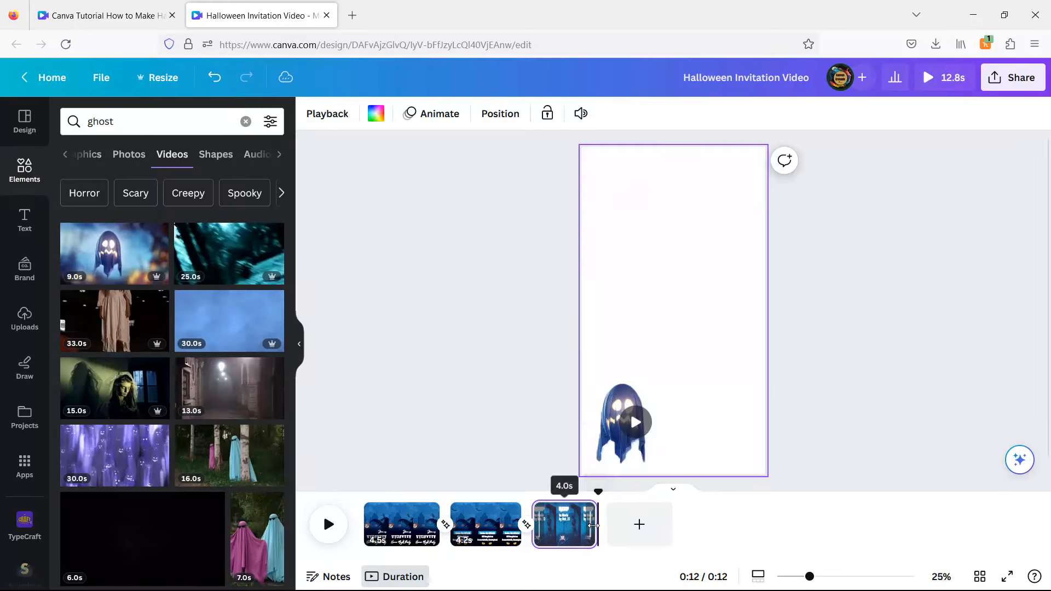
click(328, 524)
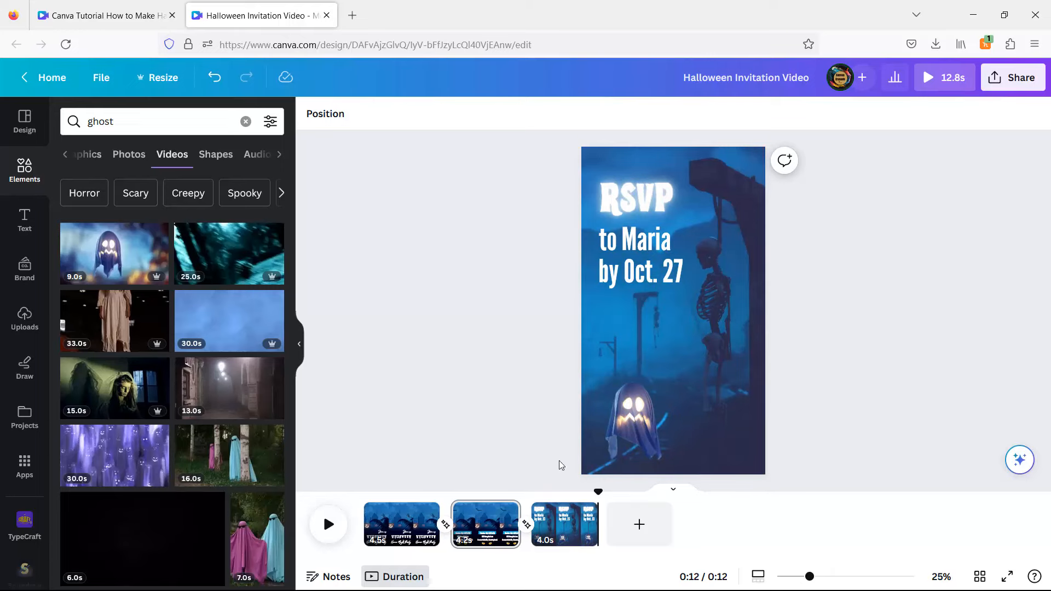
Add a blank 5.0 s page after the RSVP page and duplicate it.
click(652, 531)
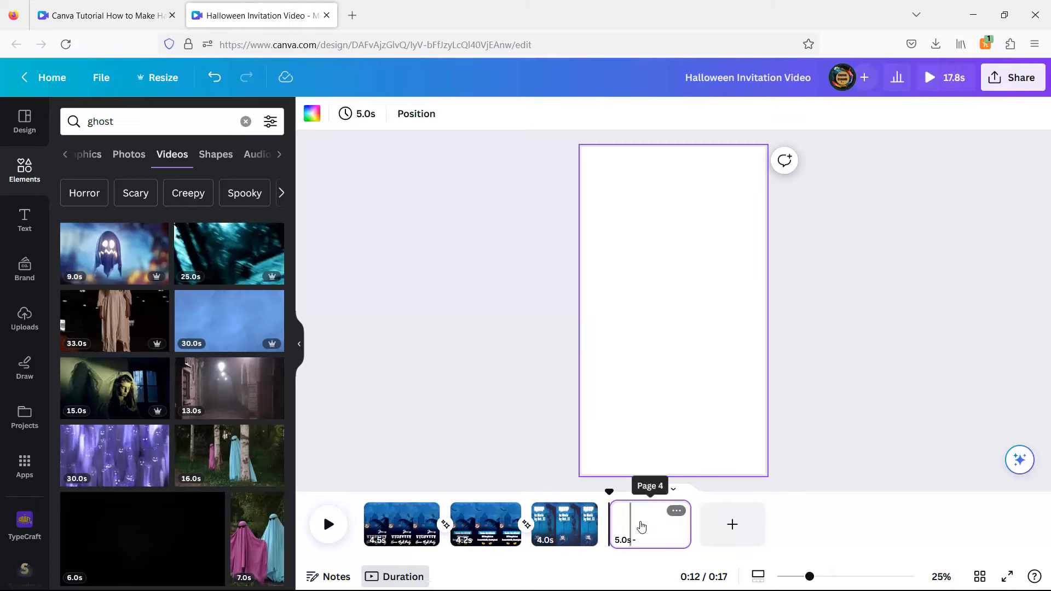
click(676, 510)
click(734, 353)
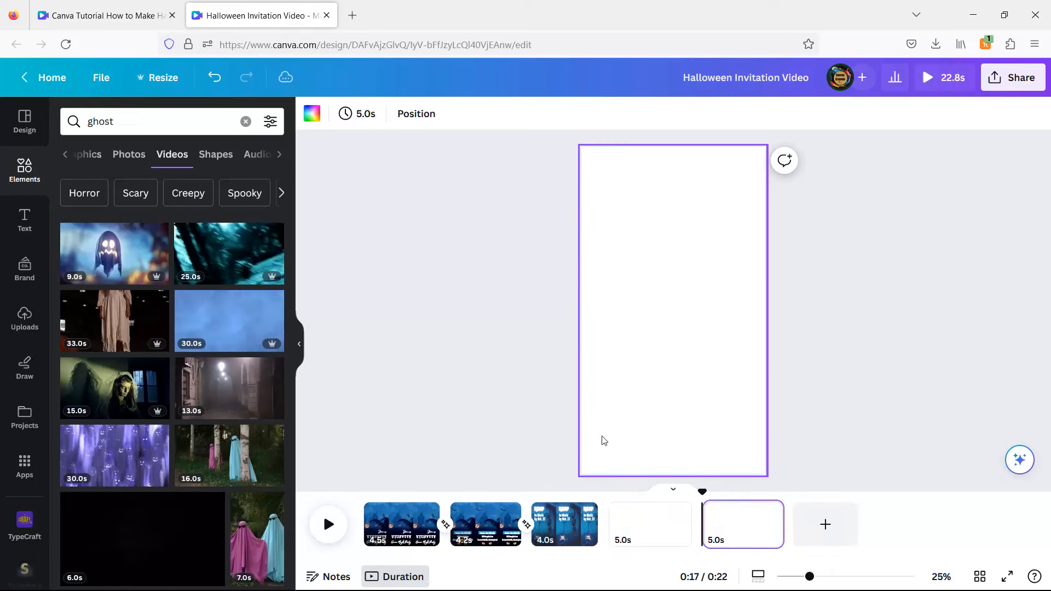
Duplicate the RSVP page and delete the ghost clip, the contact line and the date line from the copy.
click(583, 512)
click(637, 327)
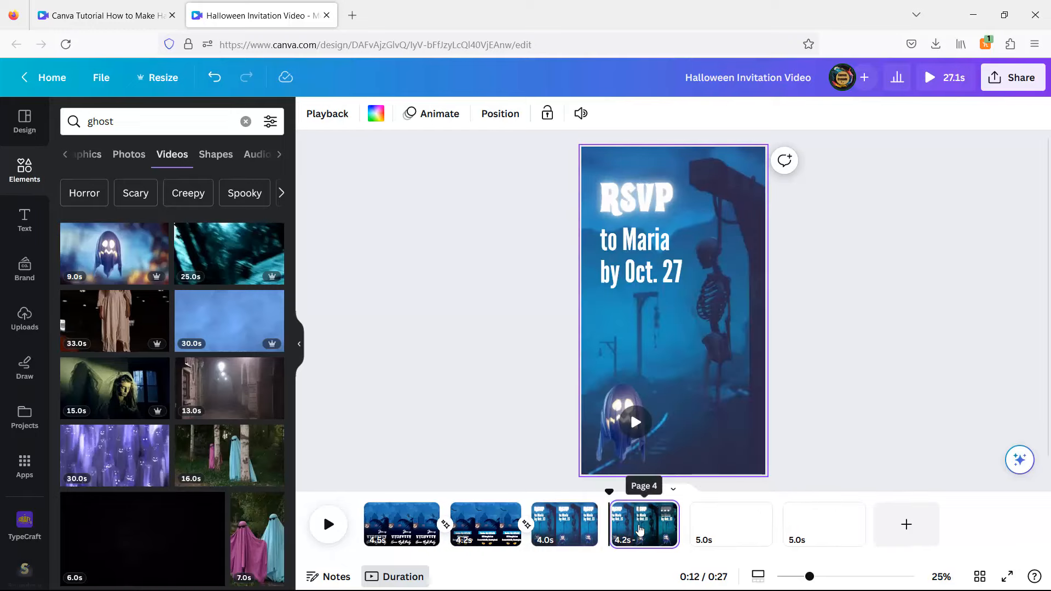
click(639, 529)
click(626, 427)
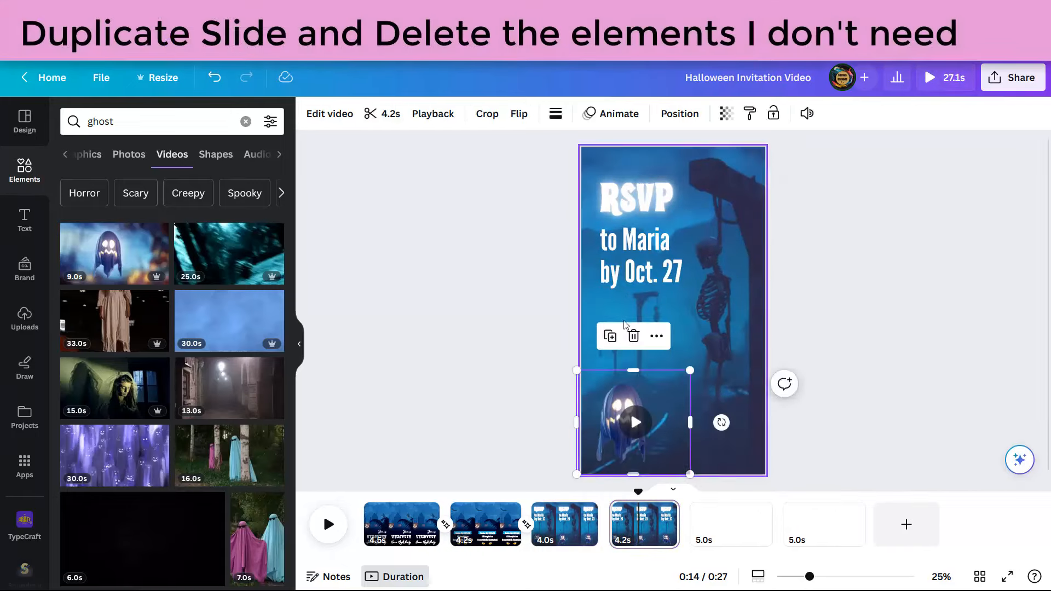
key(Delete)
click(655, 246)
key(Delete)
click(642, 265)
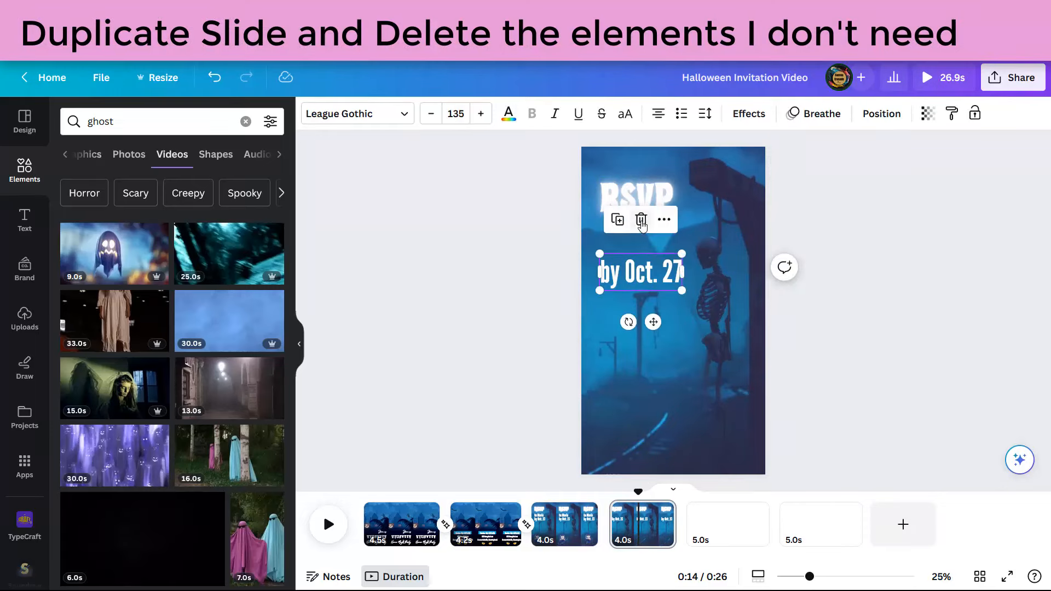
key(Delete)
click(633, 187)
click(636, 257)
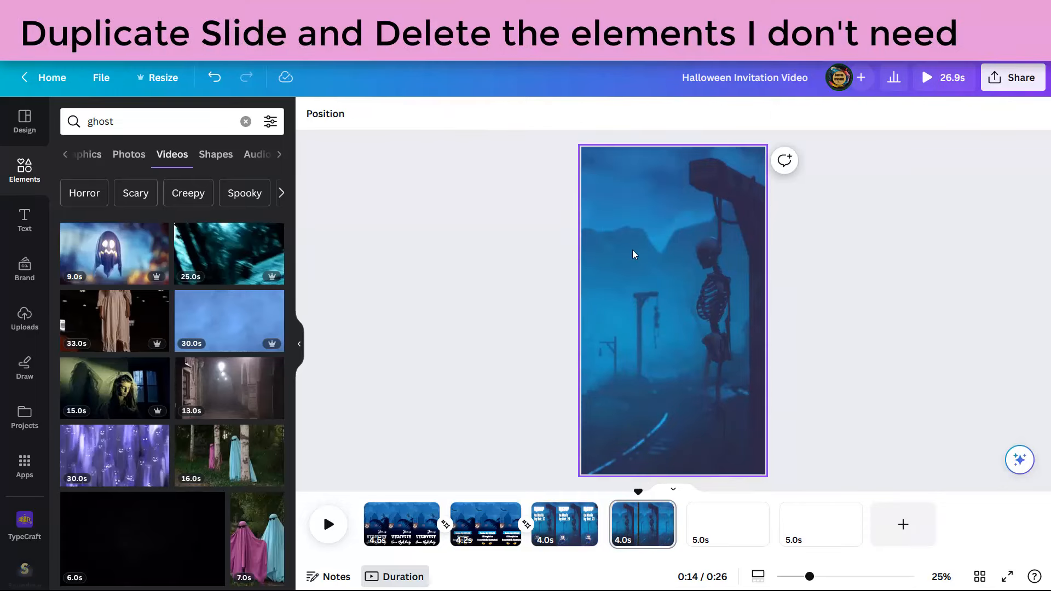
click(214, 78)
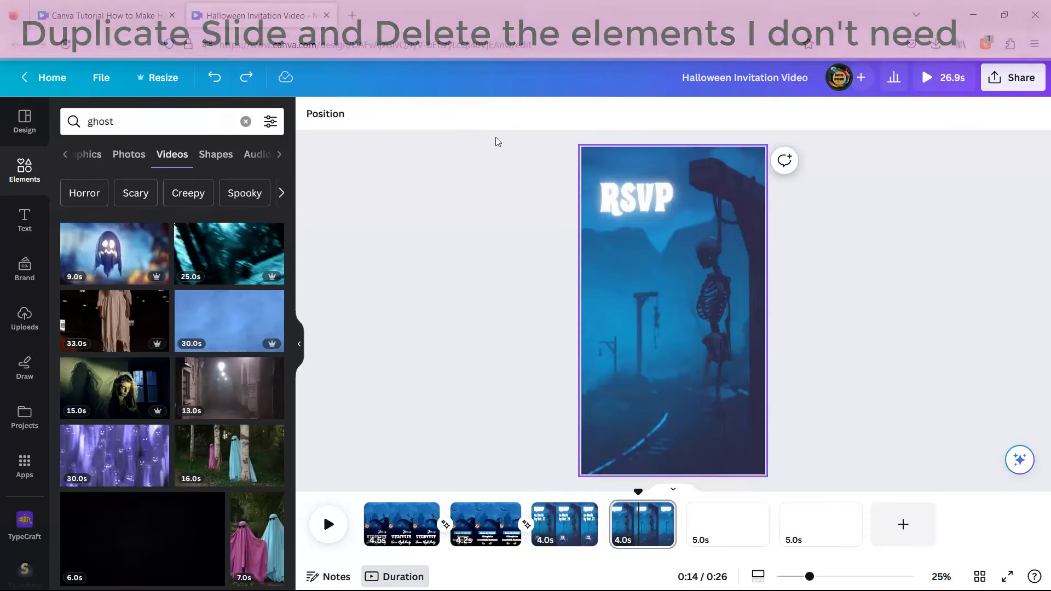
Remove the Neon effect from the RSVP heading on the fourth page and replace its text with "Eager to haunt the night with you!".
click(636, 199)
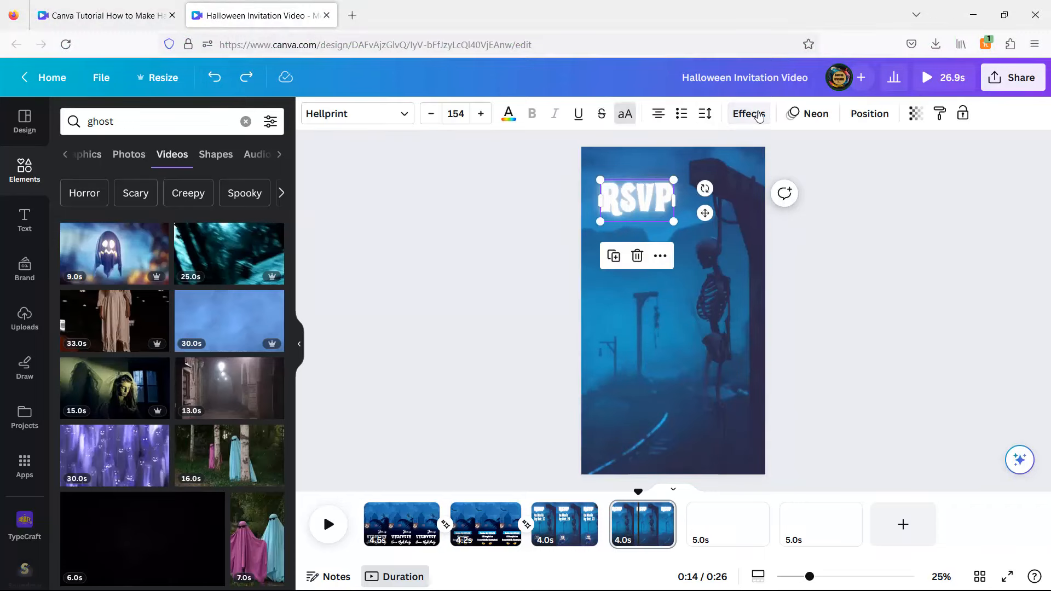
click(808, 113)
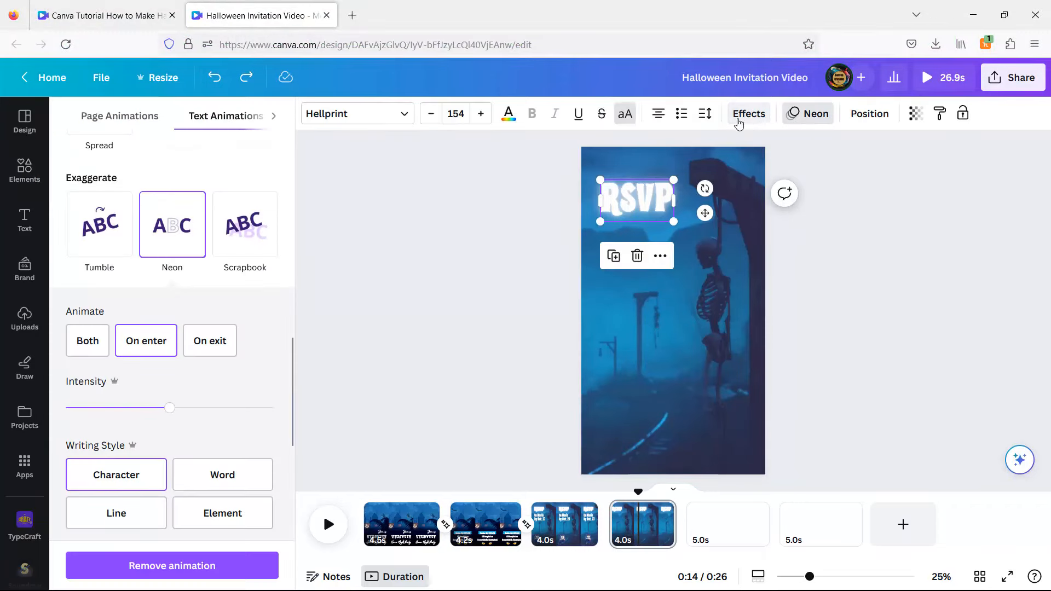
double_click(630, 208)
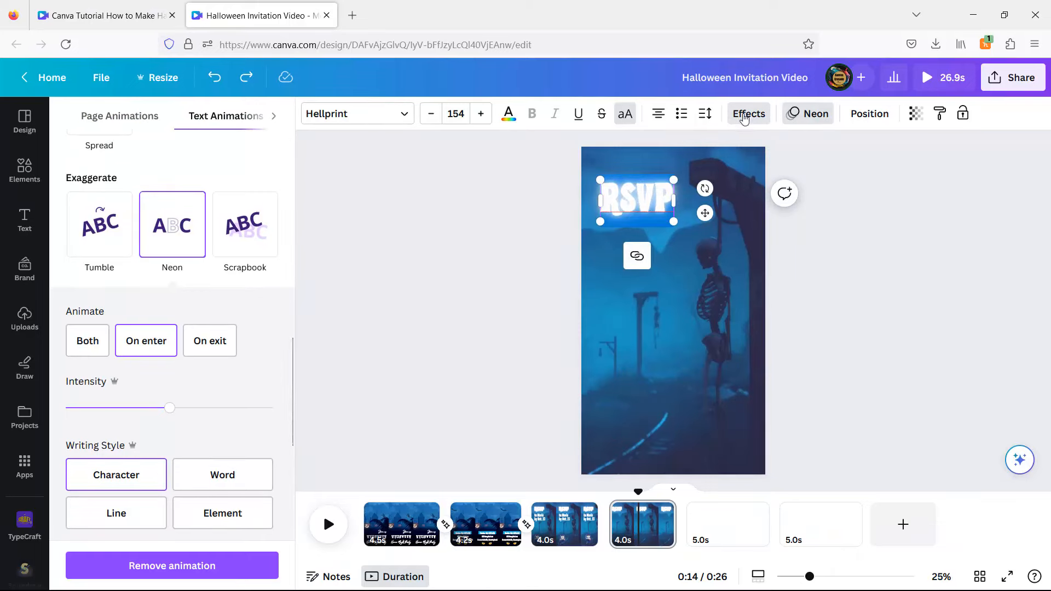
click(745, 114)
click(626, 211)
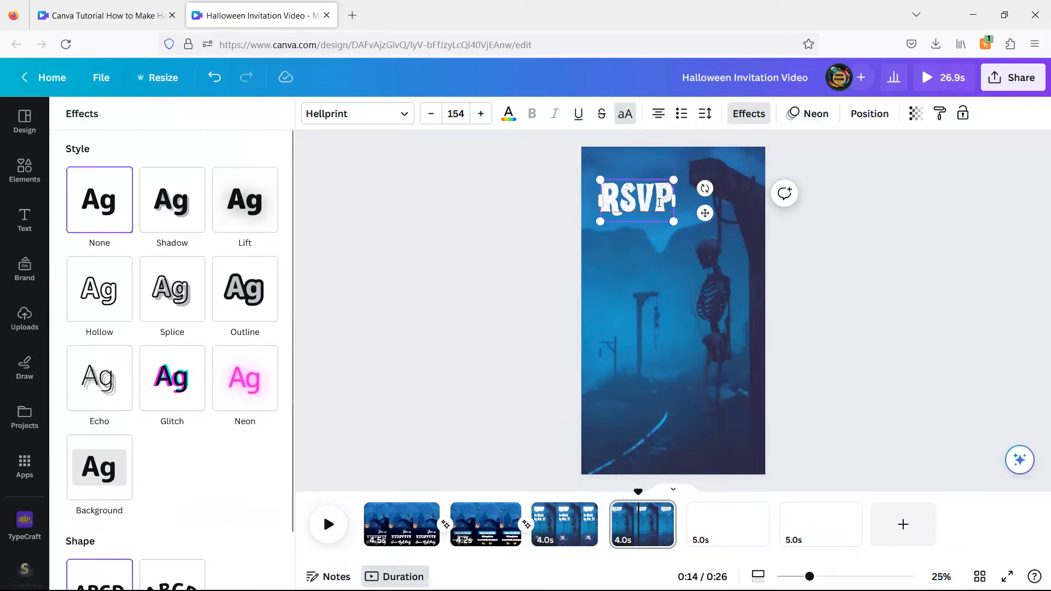
key(ctrl+v)
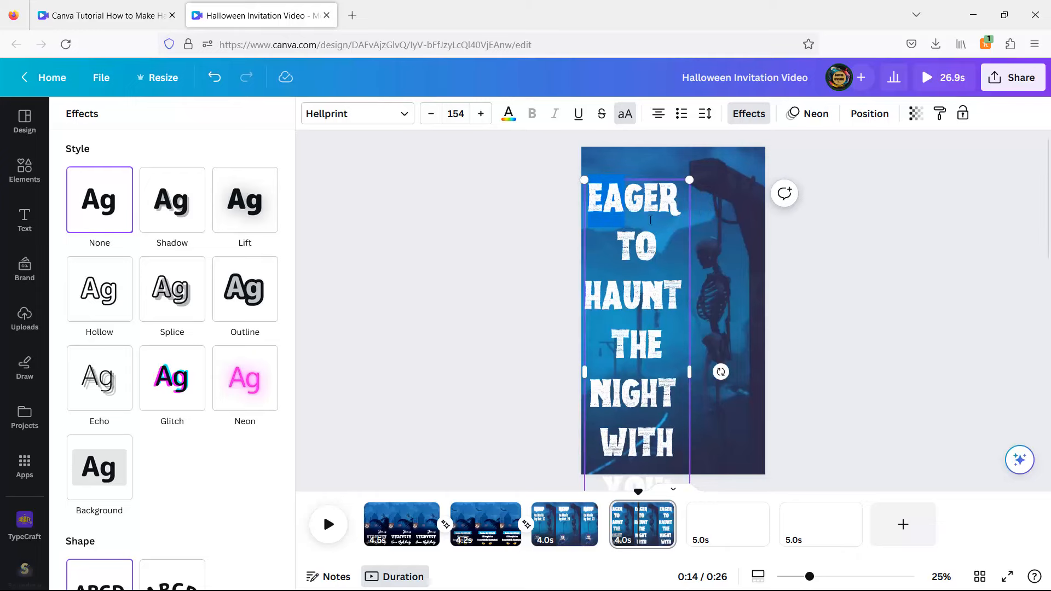
Set the closing message's font size to 100 and left-align its text.
drag(650, 220, 658, 288)
click(468, 113)
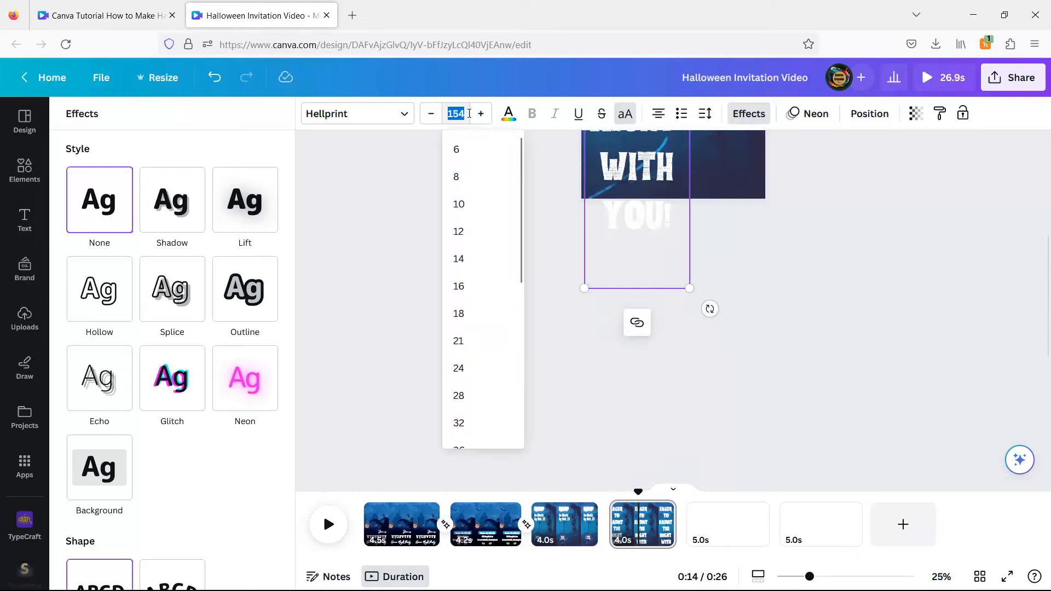
text(100)
key(Return)
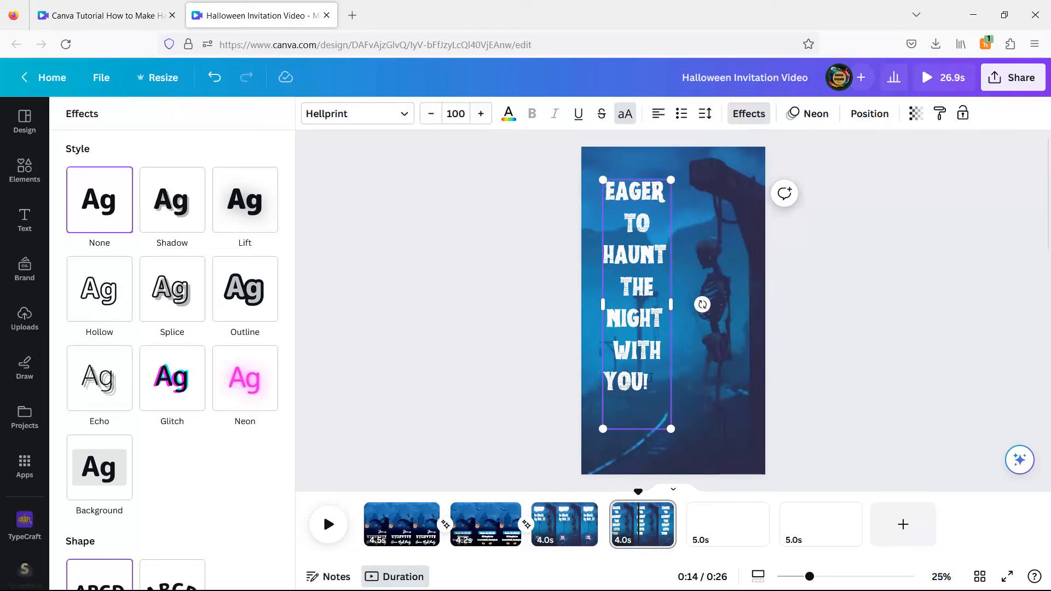
click(655, 115)
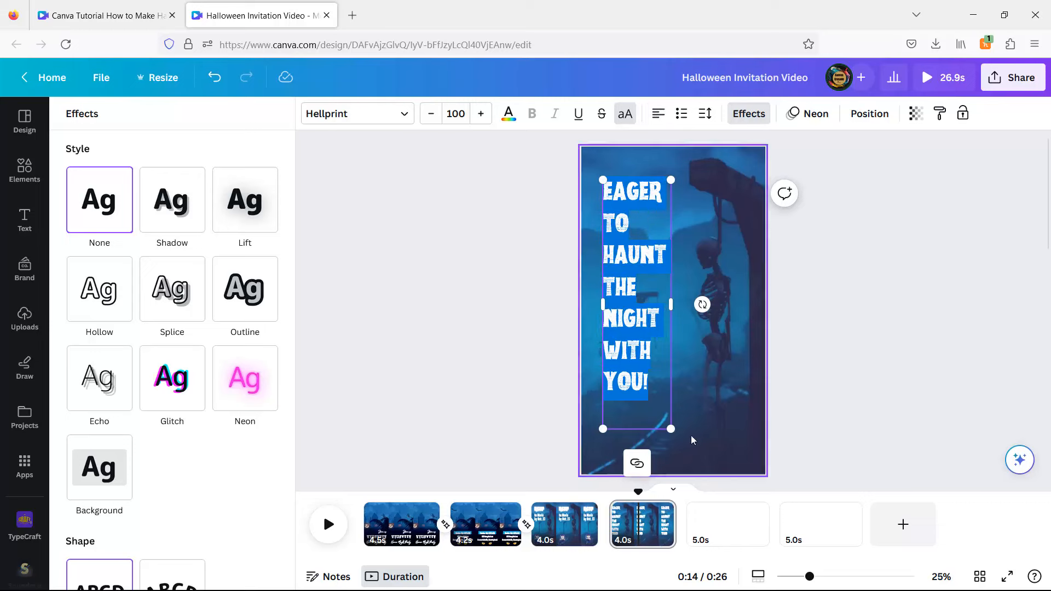
Delete the empty line at the end of the closing message and scale the text box up to font size 118.
click(659, 404)
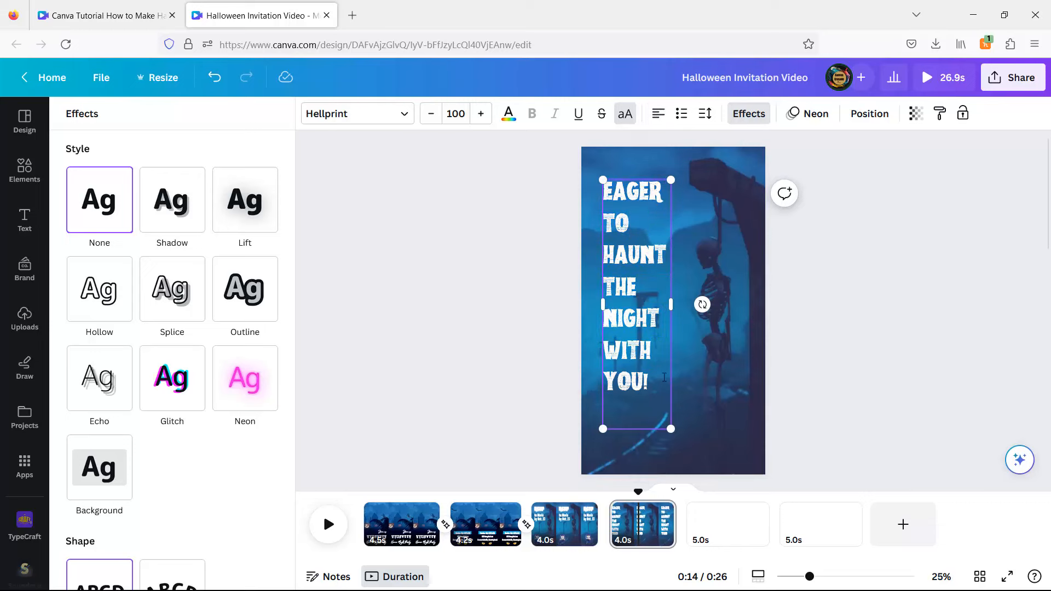
click(659, 115)
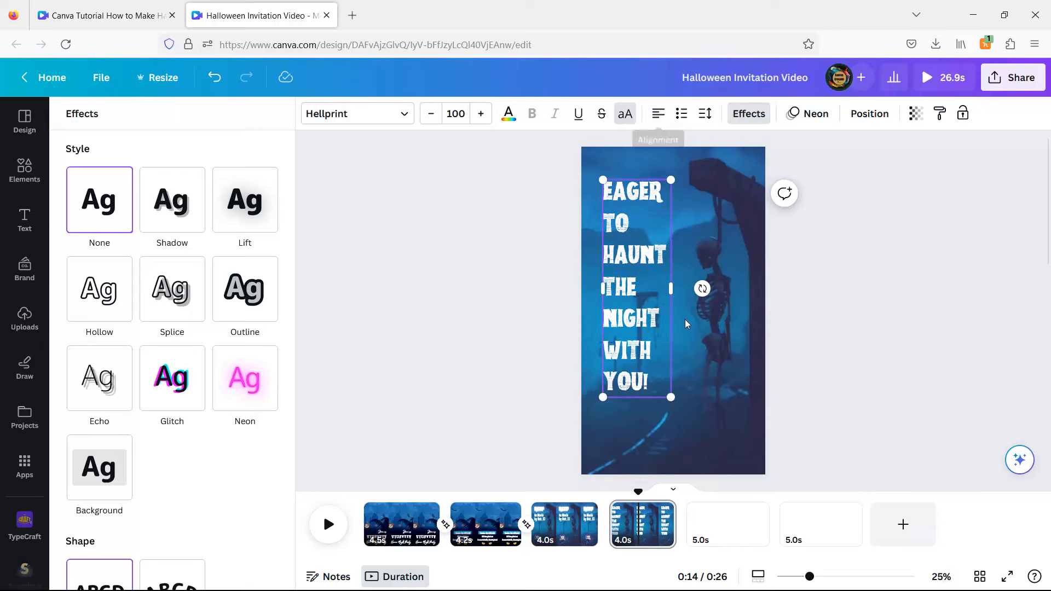
drag(677, 403, 685, 437)
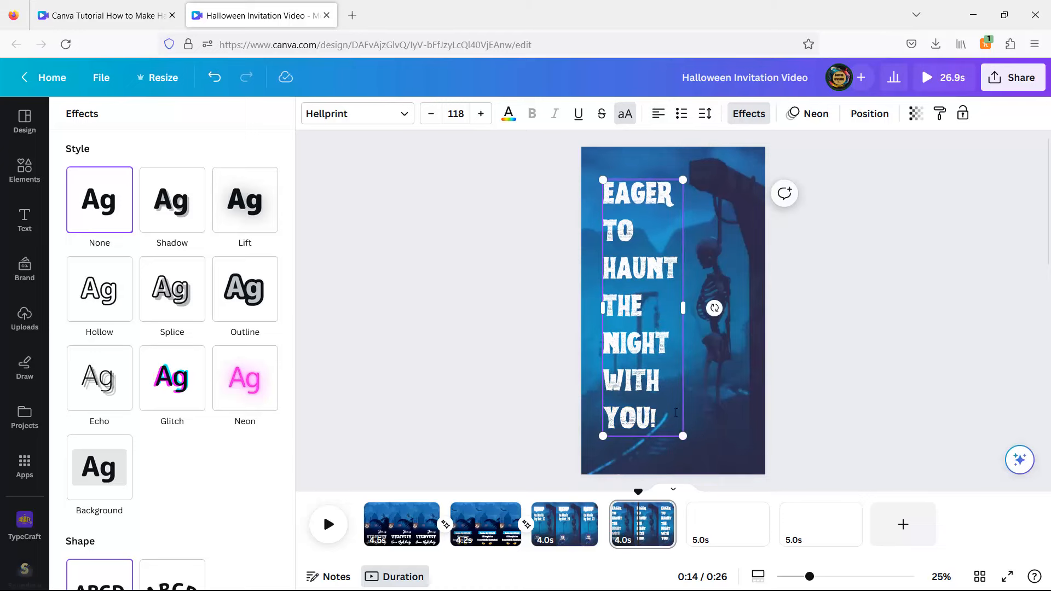
click(825, 410)
drag(670, 398, 667, 401)
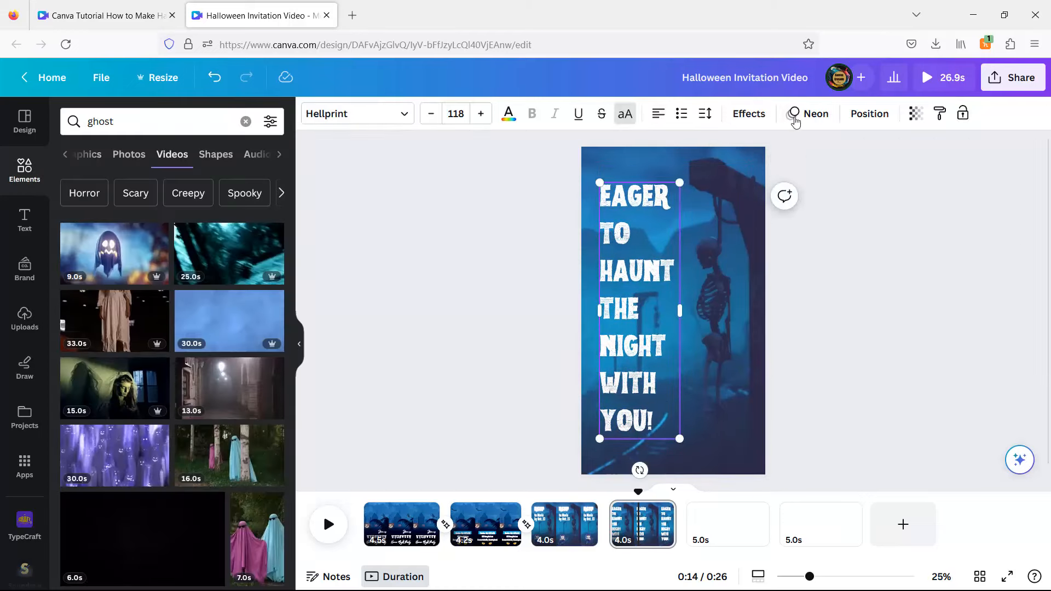
Change the closing message's text animation to Typewriter.
click(805, 119)
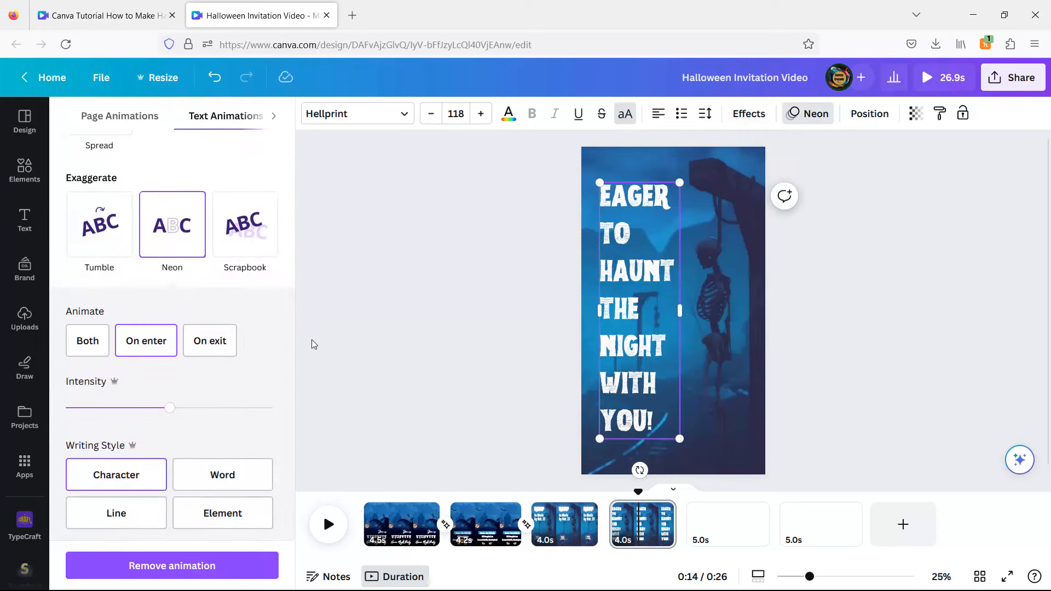
scroll(176, 265, up, 6)
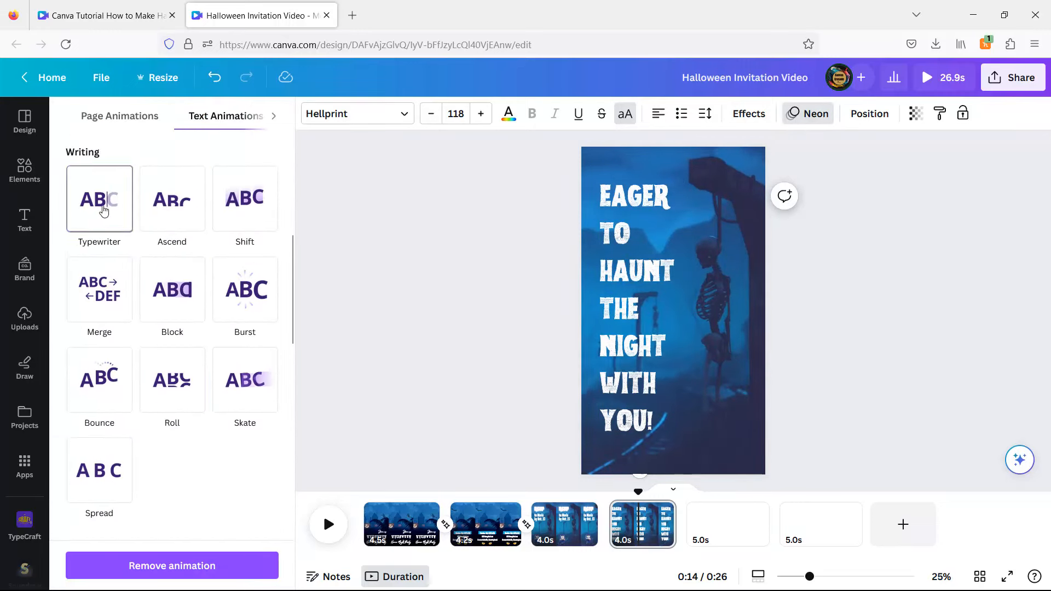
click(91, 213)
click(408, 422)
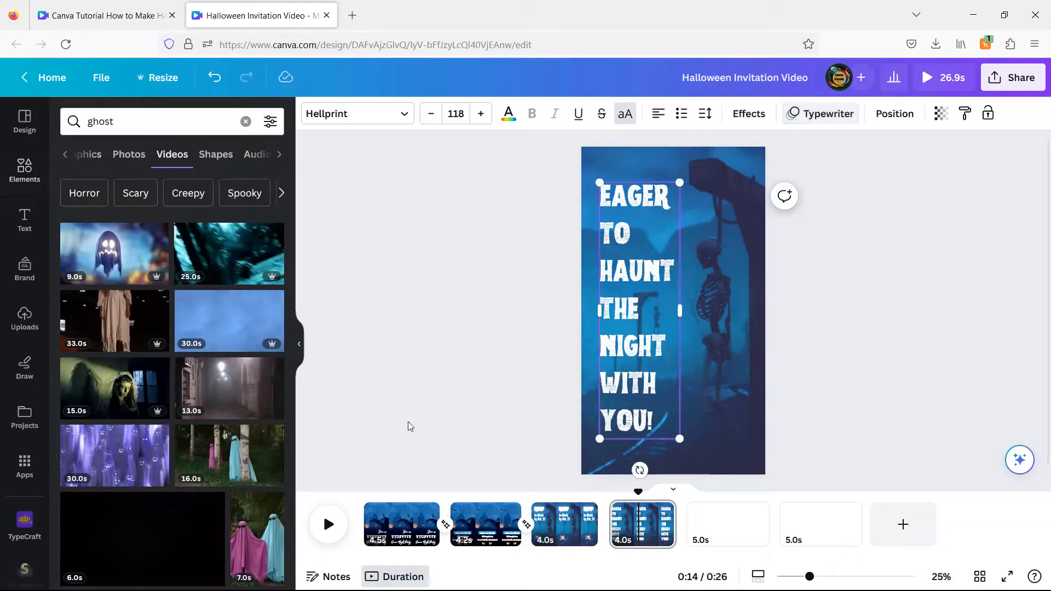
Preview the closing message's animation on the fourth page and add a Match & Move transition between the third and fourth pages.
click(660, 511)
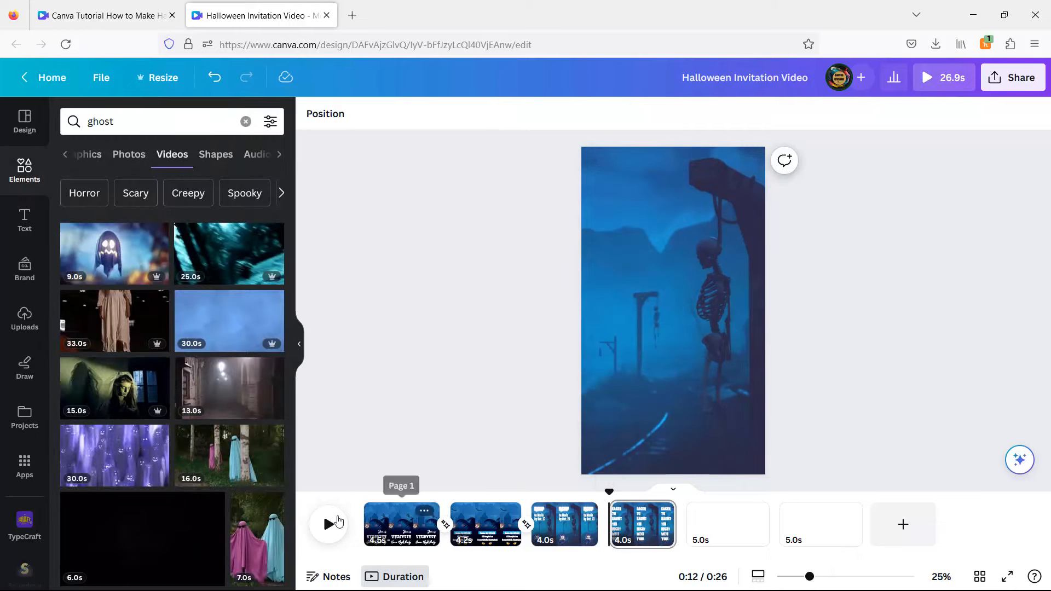
click(327, 524)
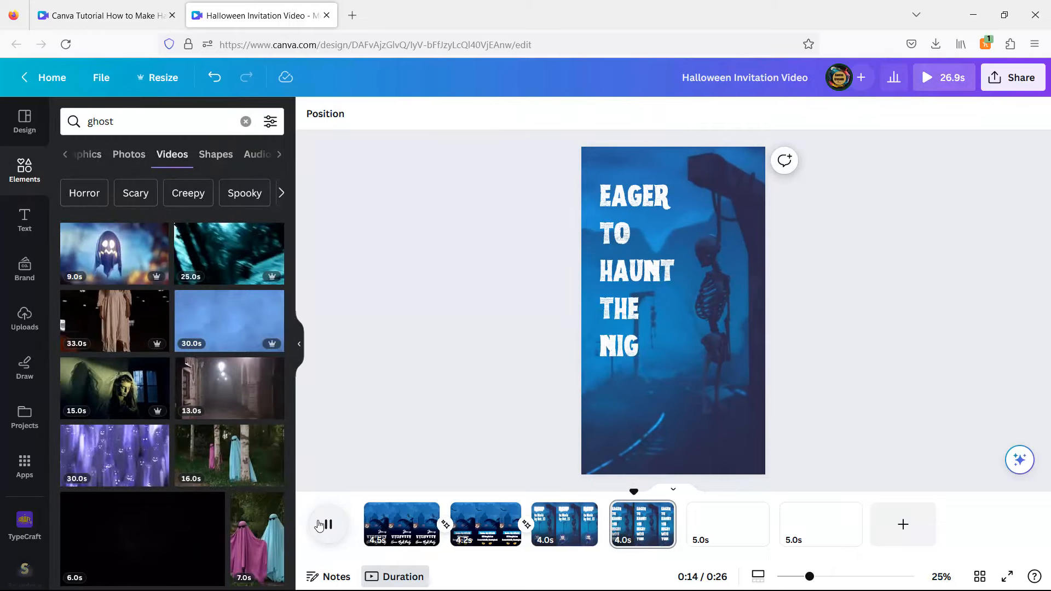
click(611, 535)
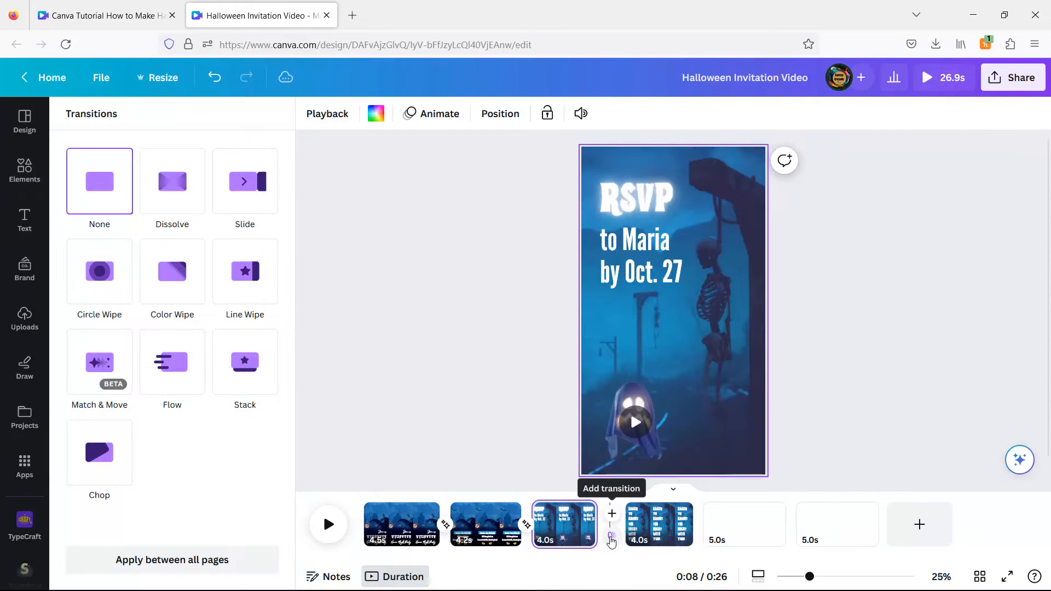
click(100, 362)
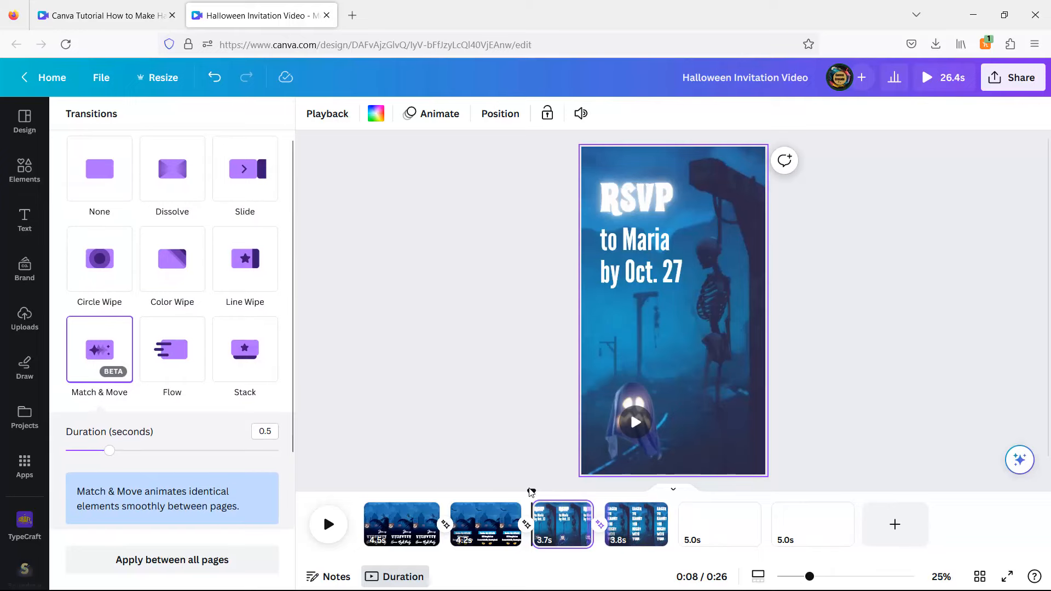
drag(530, 491, 626, 493)
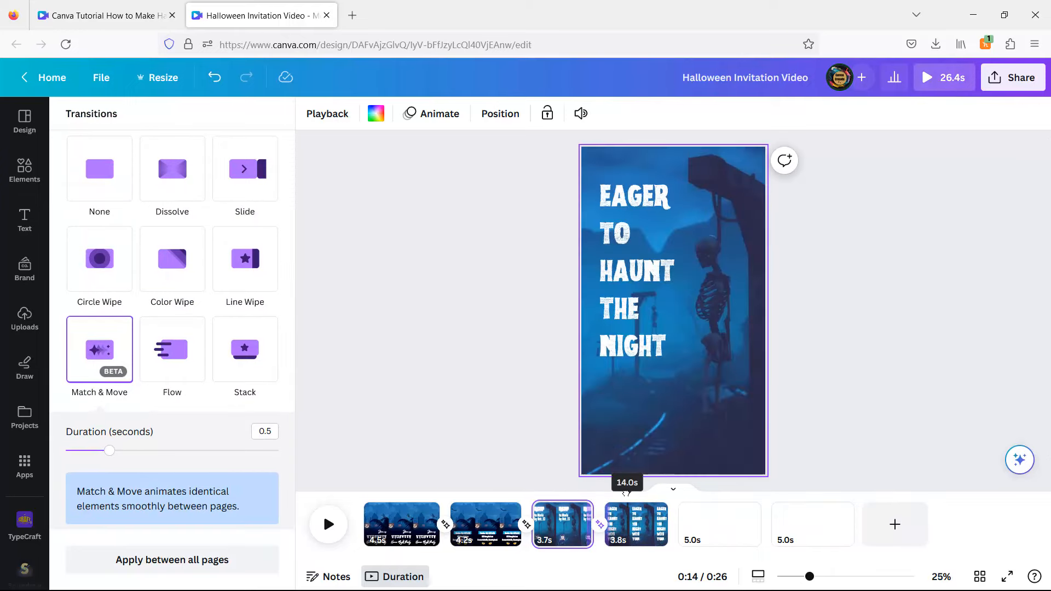
click(535, 437)
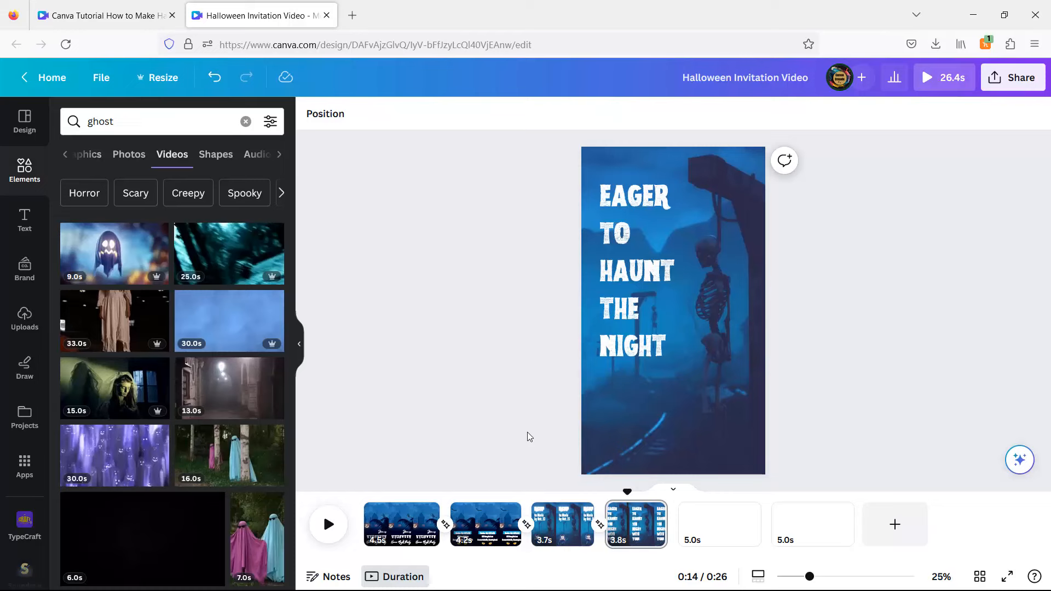
drag(627, 491, 643, 492)
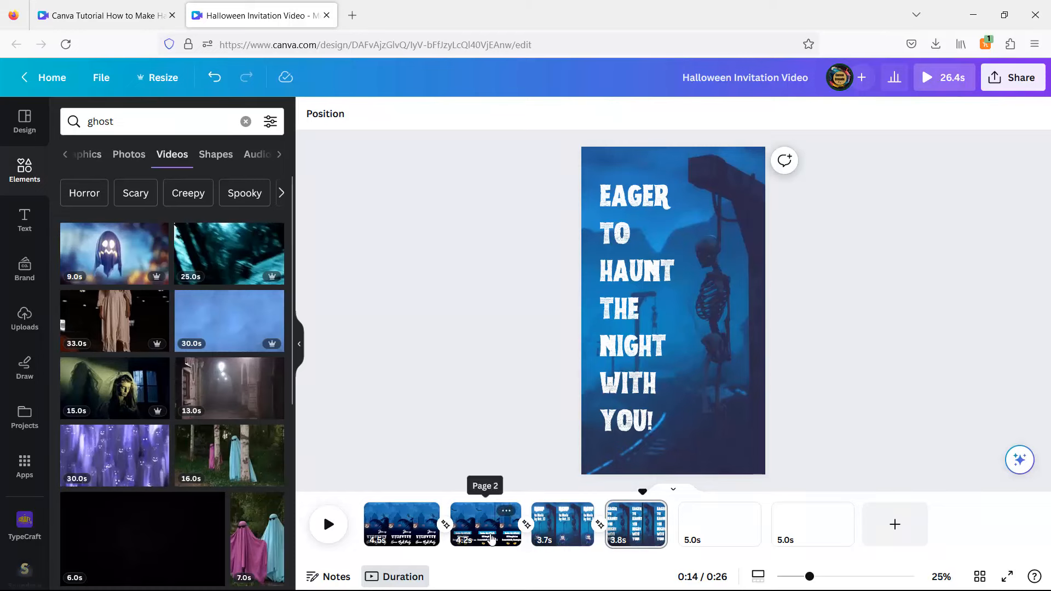
Copy the cat eyes photo from the second page to the fourth page and shrink it into the page's lower-right corner.
drag(639, 492, 480, 491)
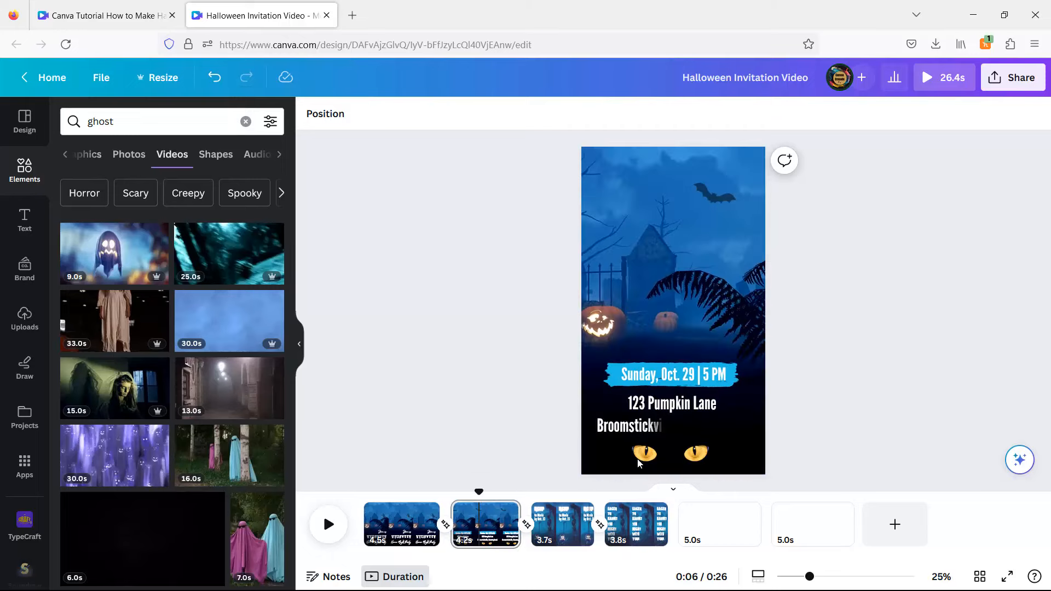
click(644, 460)
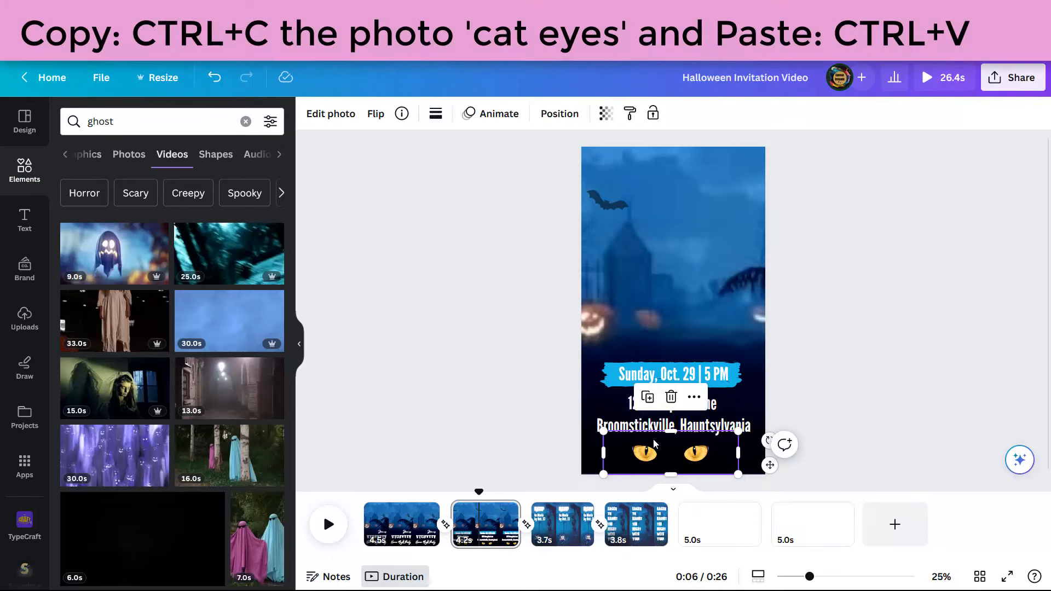
drag(477, 493, 627, 493)
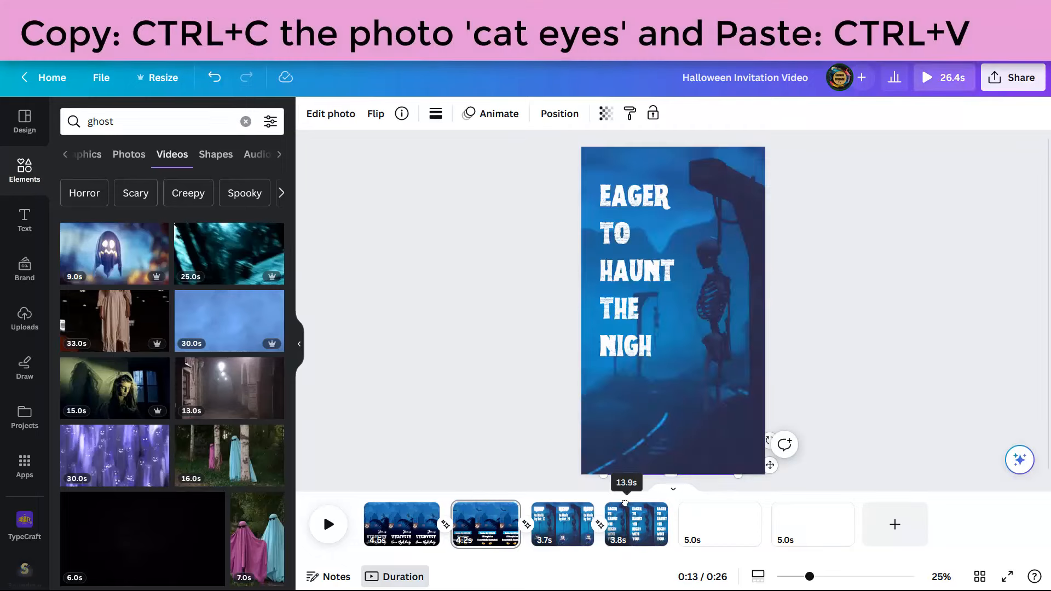
key(ctrl+v)
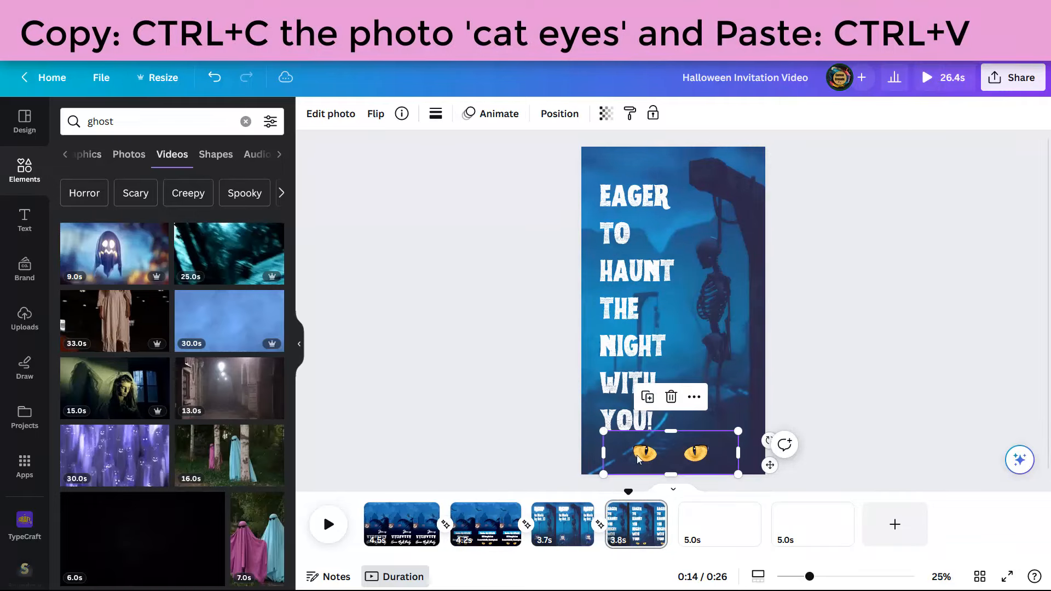
drag(604, 433, 749, 463)
Create a custom animation for the cat eyes on the fourth page with a short freehand path around the lower-right corner.
click(508, 115)
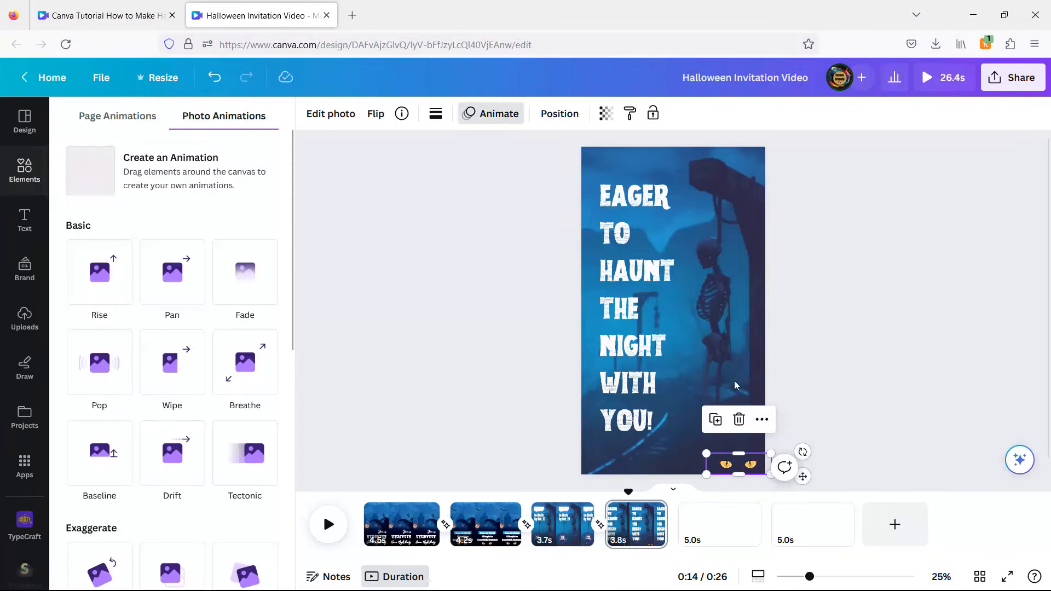
click(213, 171)
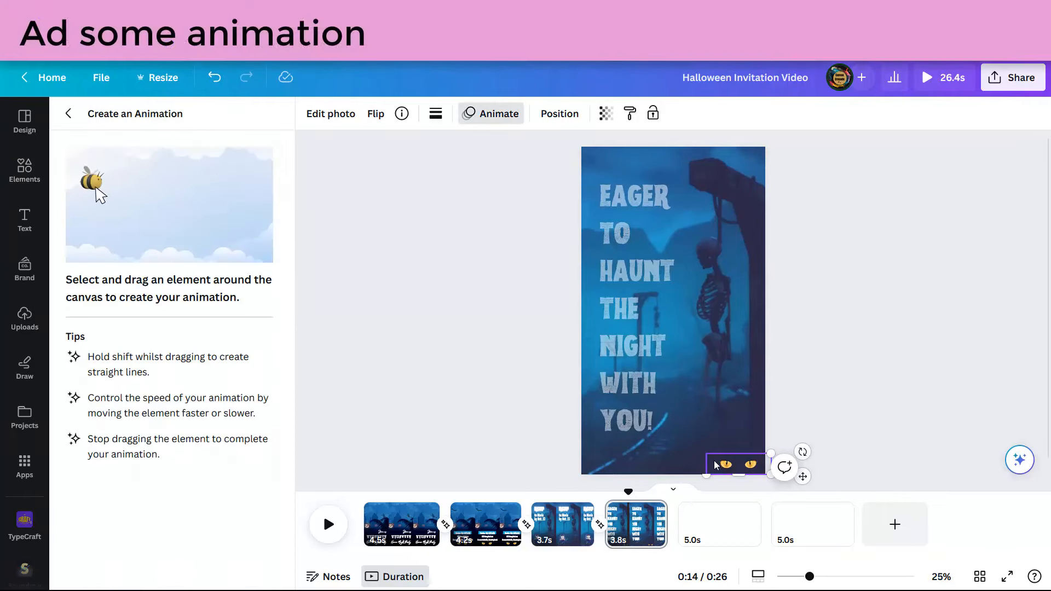
mouse_move(709, 462)
mouse_down()
mouse_move(691, 437)
mouse_move(718, 421)
mouse_move(670, 449)
mouse_move(731, 453)
mouse_up()
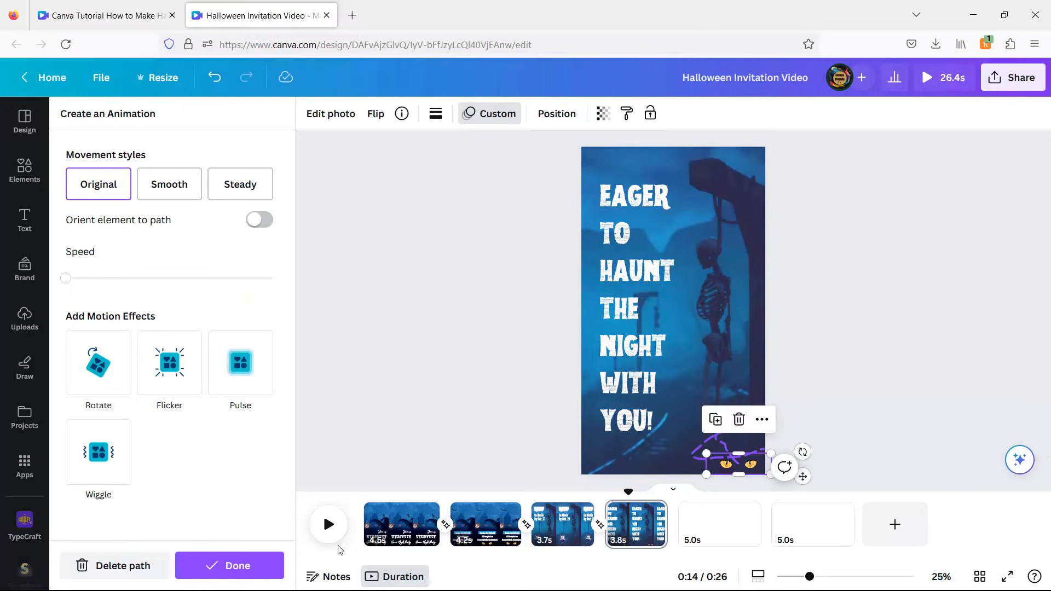
click(458, 436)
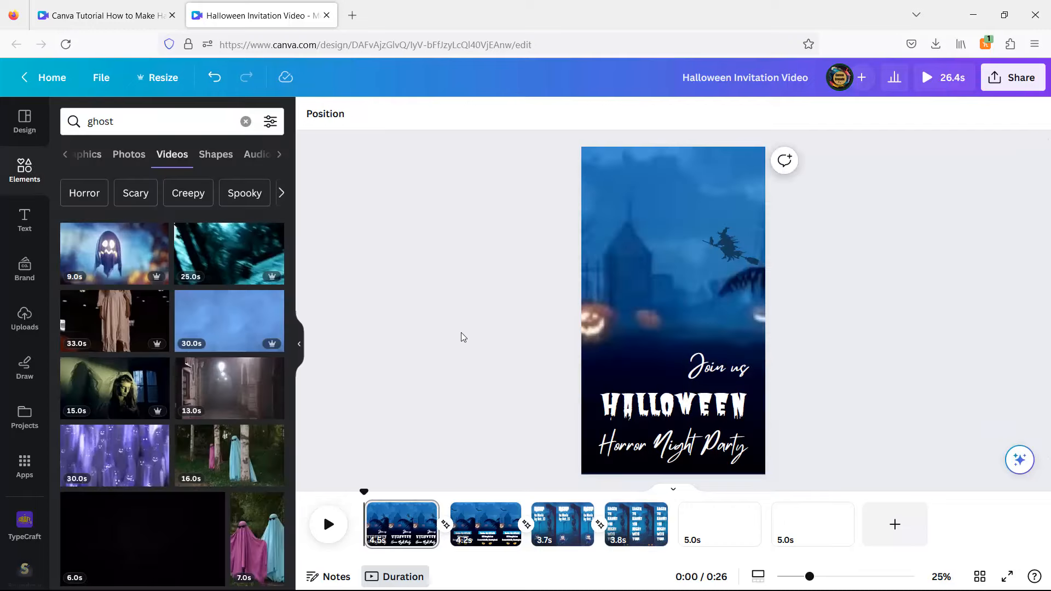
Add the uploaded track "Right Place, Right Time" from the video's start, trim it to 16.4 s at the fourth page's end and preview it.
click(15, 322)
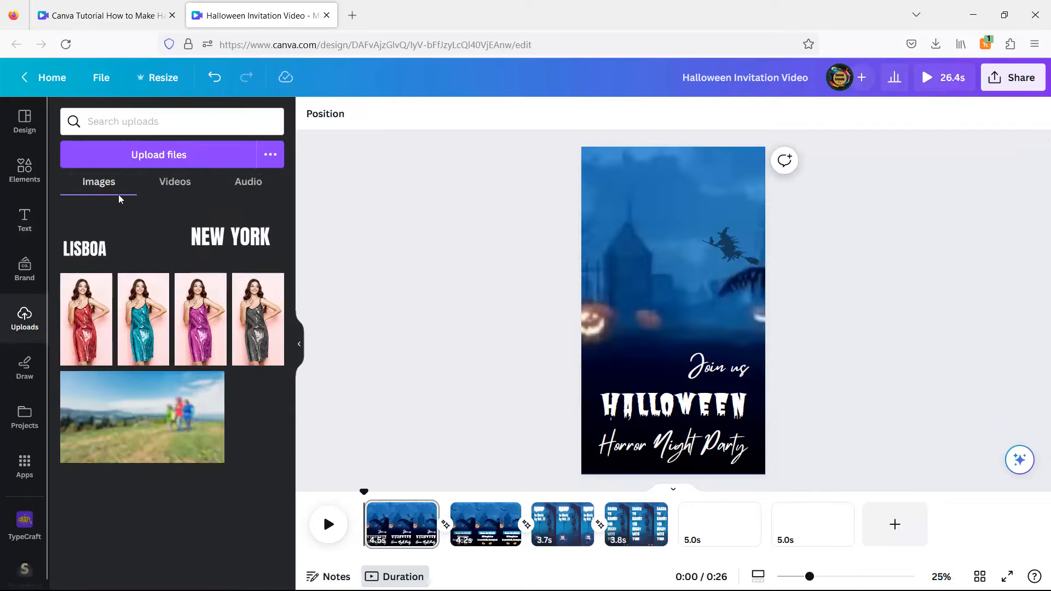
click(244, 184)
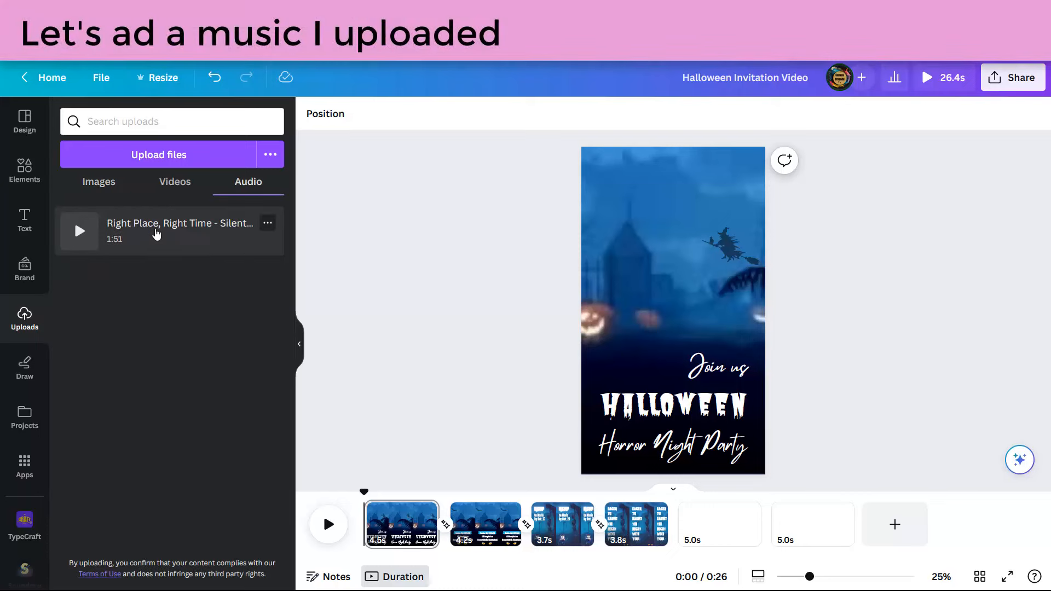
drag(158, 230, 446, 541)
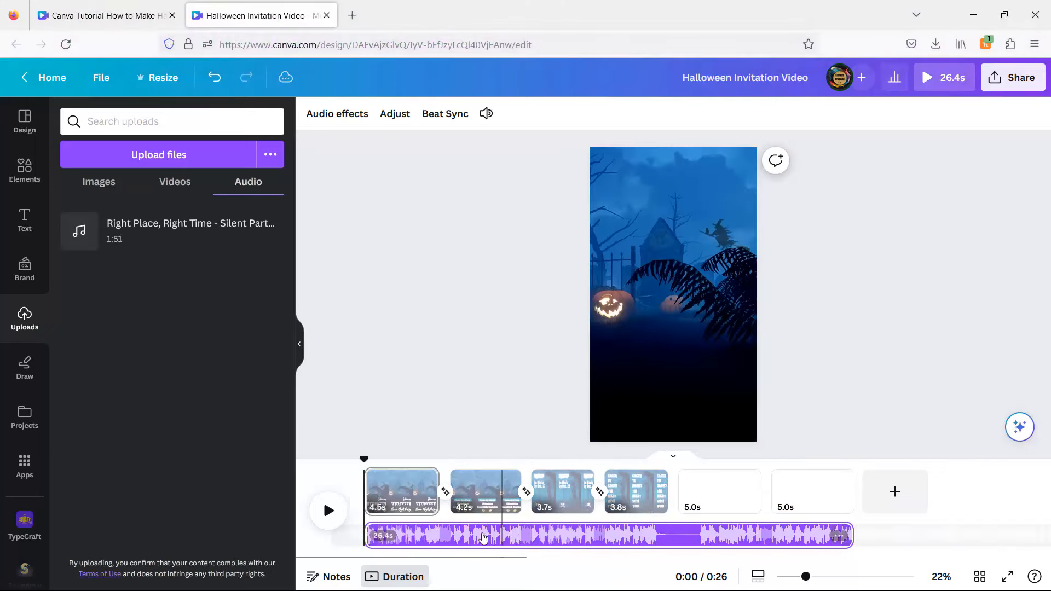
mouse_move(847, 534)
mouse_down()
mouse_move(773, 539)
mouse_move(854, 538)
mouse_up()
drag(771, 536, 589, 515)
click(322, 510)
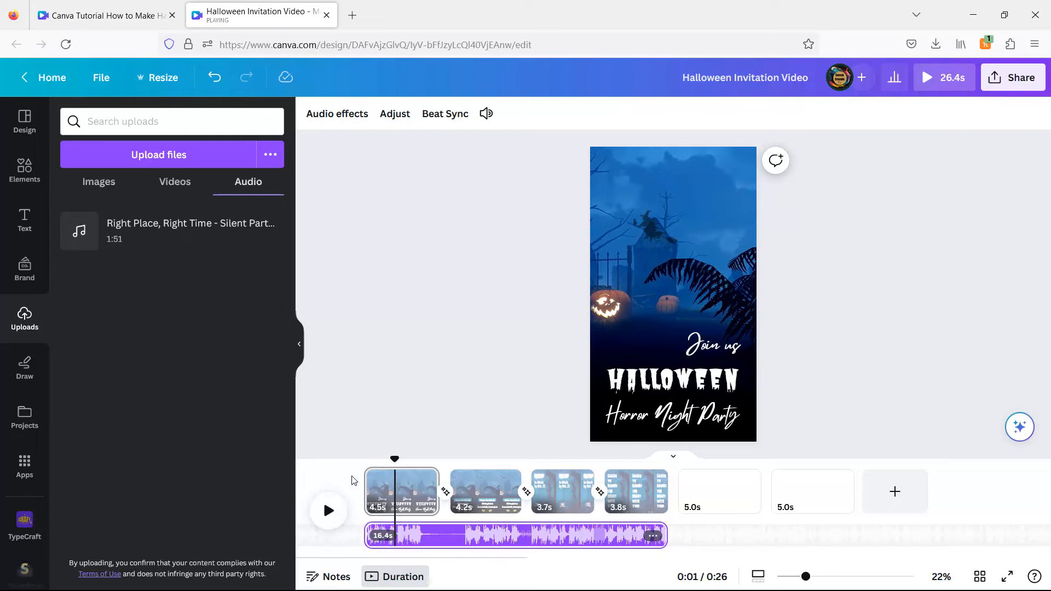
Download all six pages as an MP4 video in 1080p quality.
click(1013, 77)
click(875, 427)
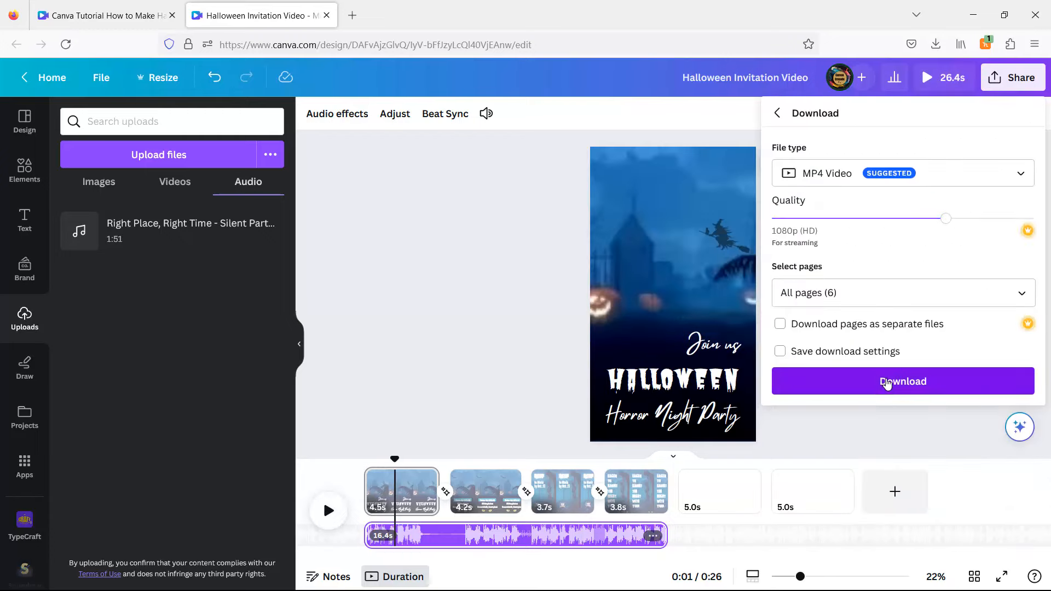
click(887, 383)
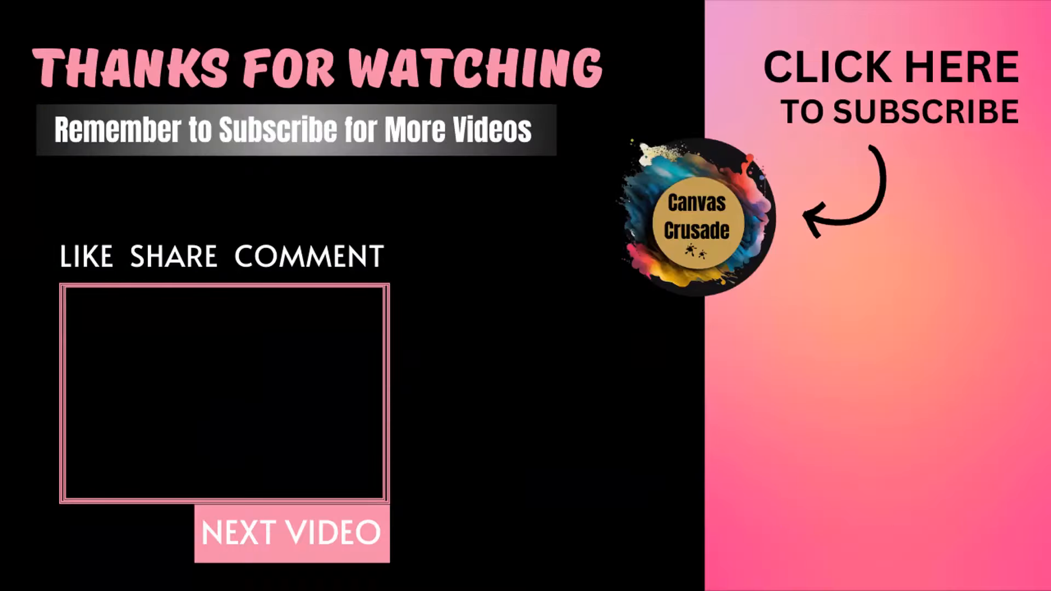